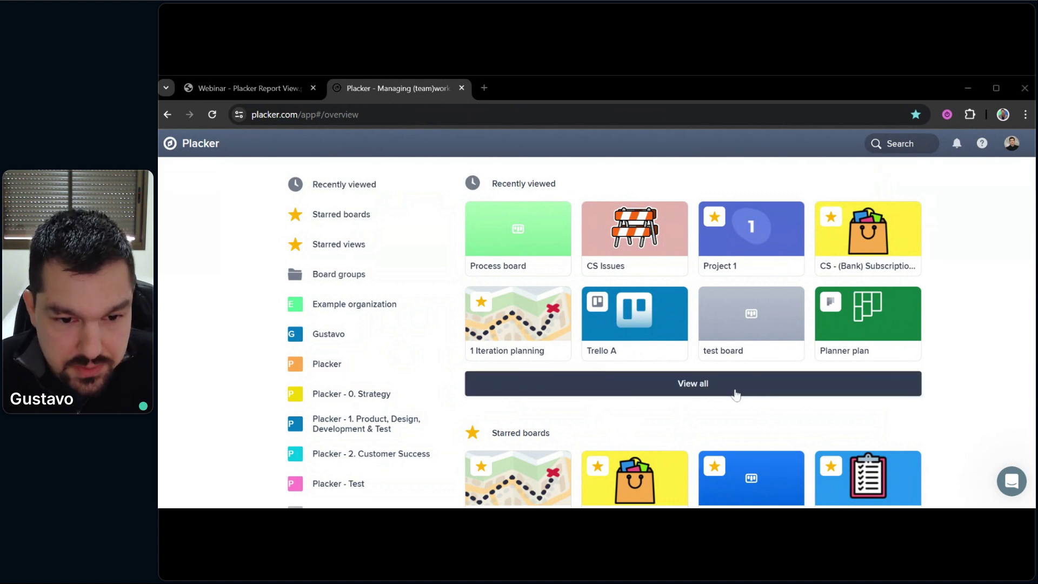
Open the Process board and look over its lists from New orders through Completed
click(741, 416)
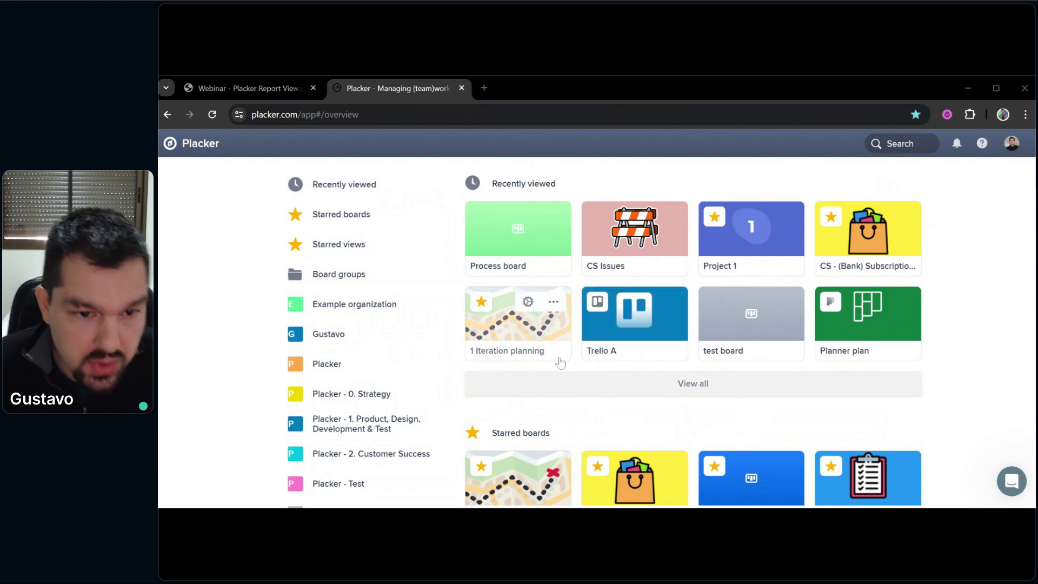
click(503, 252)
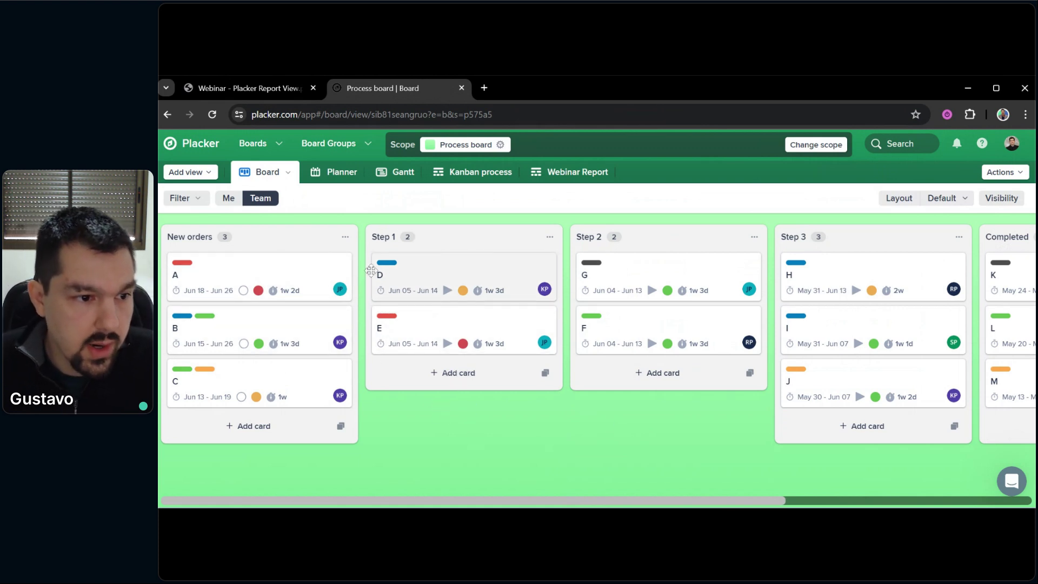
click(195, 237)
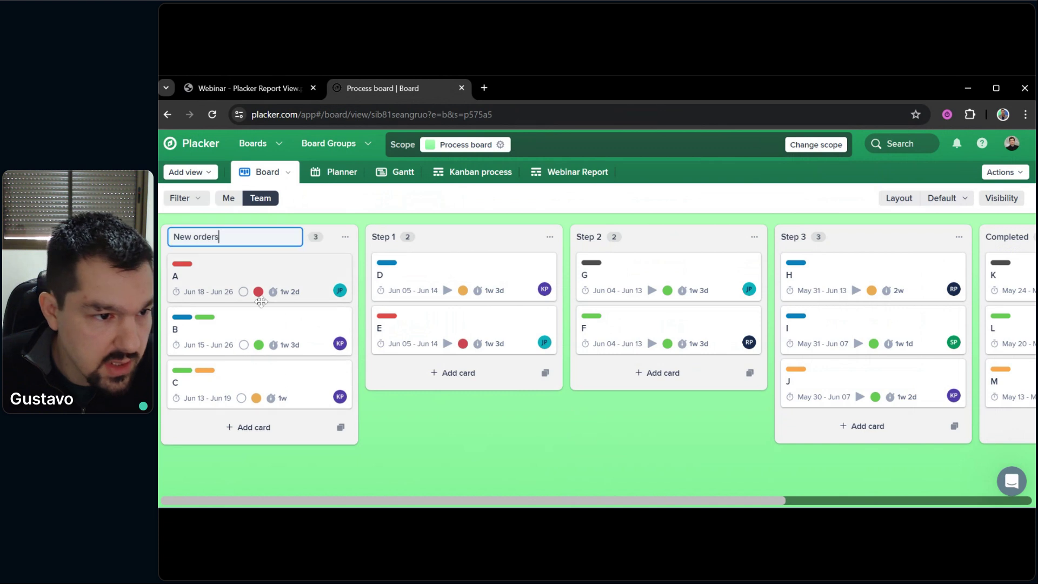
click(442, 443)
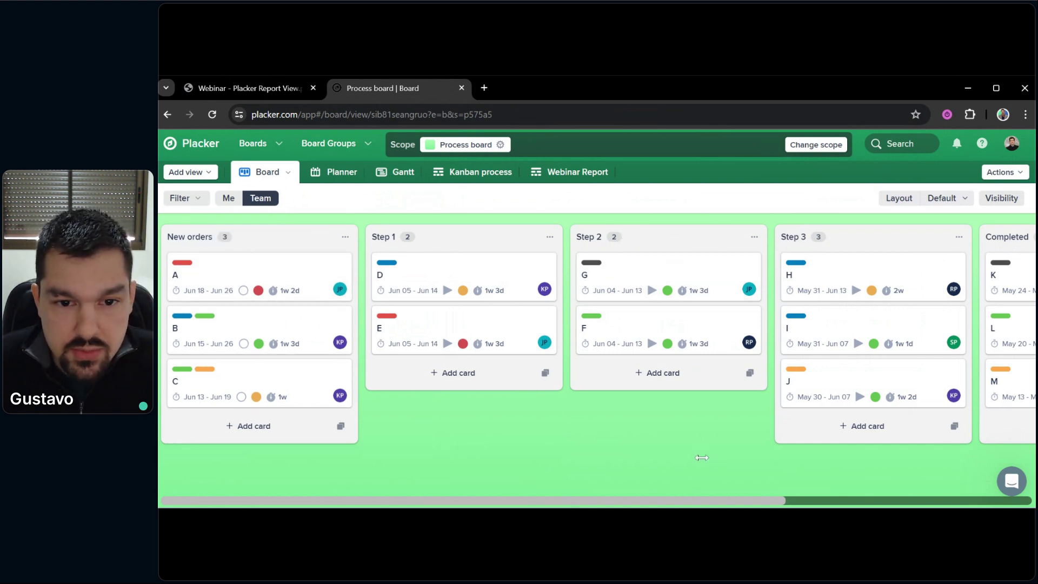
scroll(696, 450, right, 5)
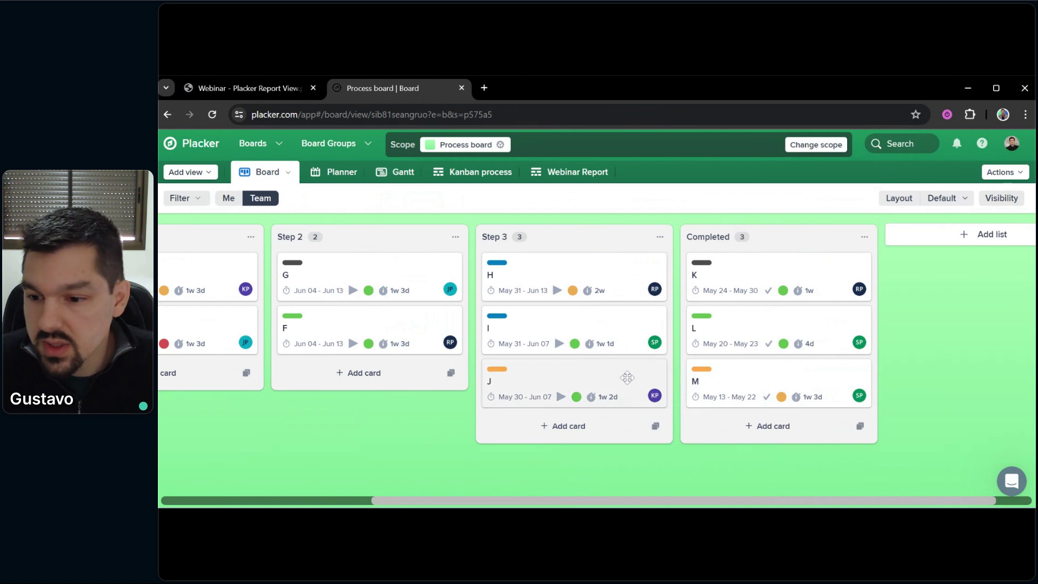
scroll(375, 445, left, 5)
Move card C from New orders to Step 3 and back to New orders, and reload the board
drag(264, 385, 794, 263)
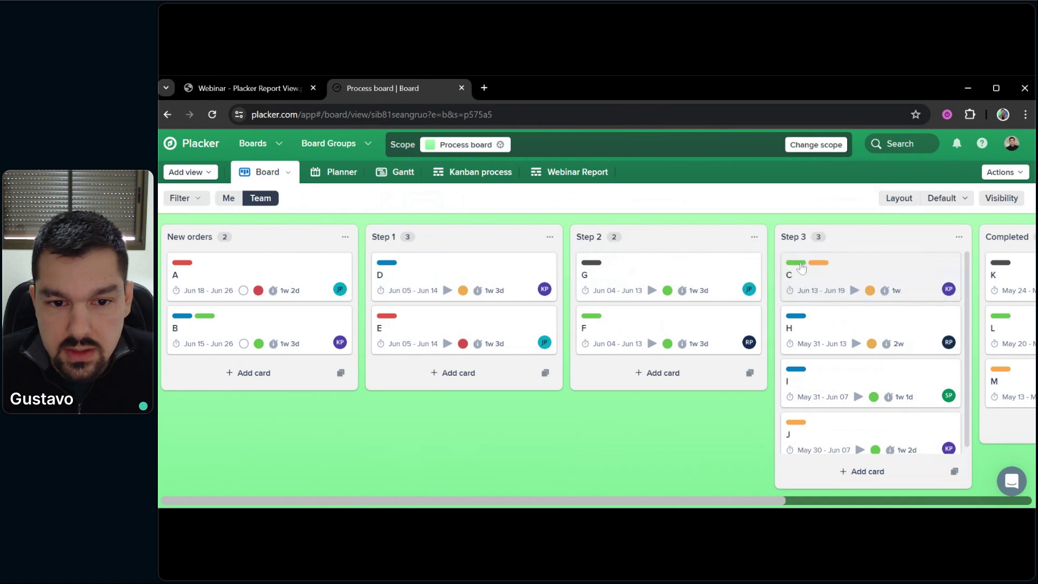
drag(862, 267, 265, 383)
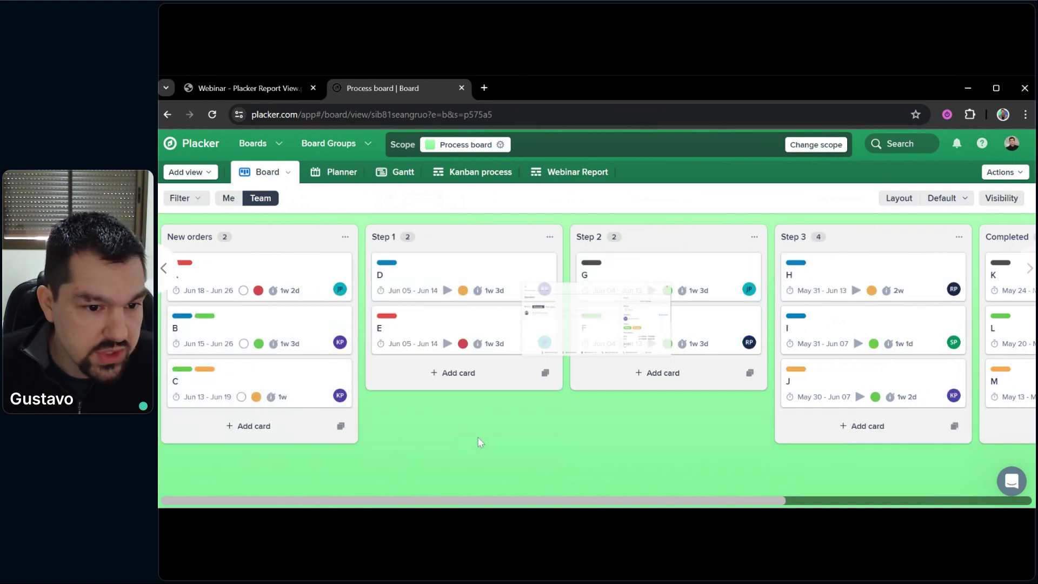
click(212, 115)
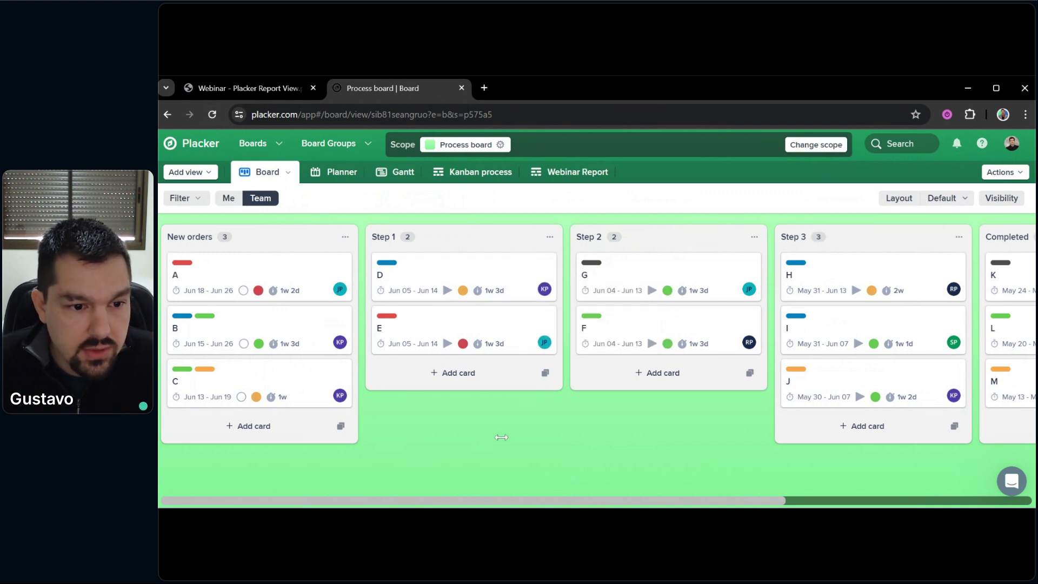
click(215, 115)
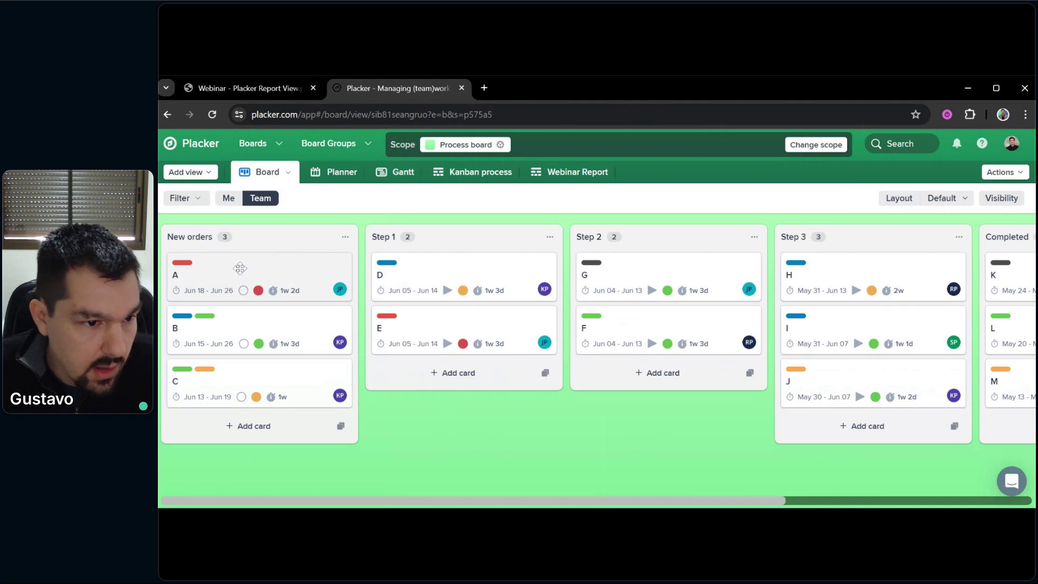
Examine card A's details, including its status, labels, plan dates, duration and effort, and close the card
click(260, 267)
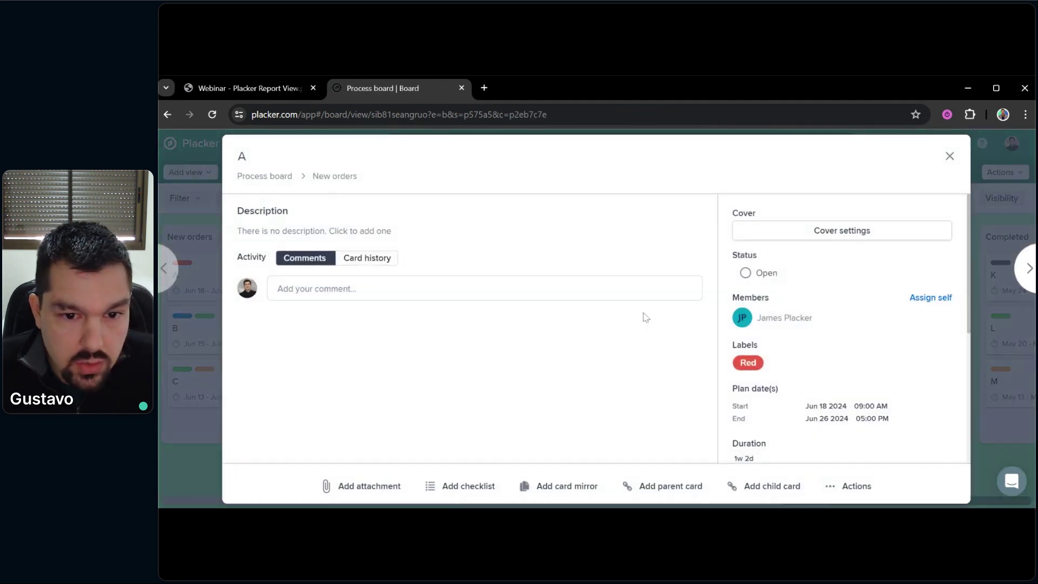
scroll(794, 373, down, 3)
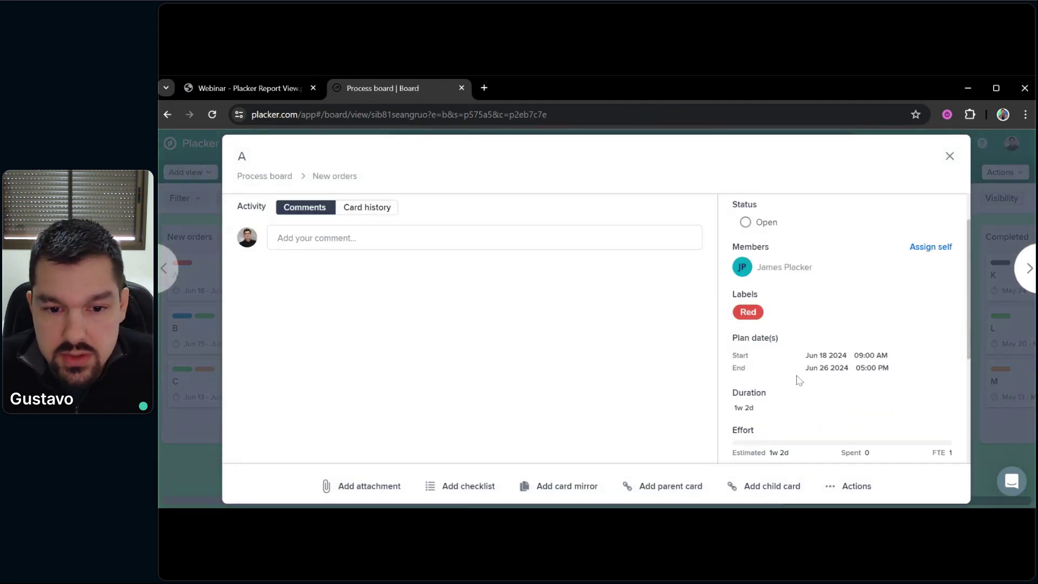
scroll(826, 314, up, 3)
click(949, 157)
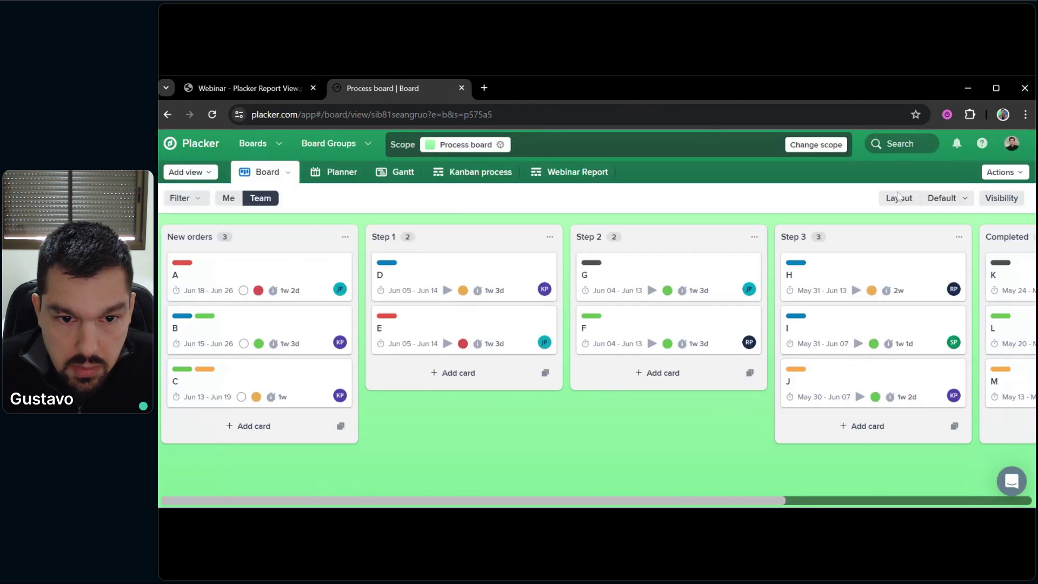
drag(583, 443, 631, 446)
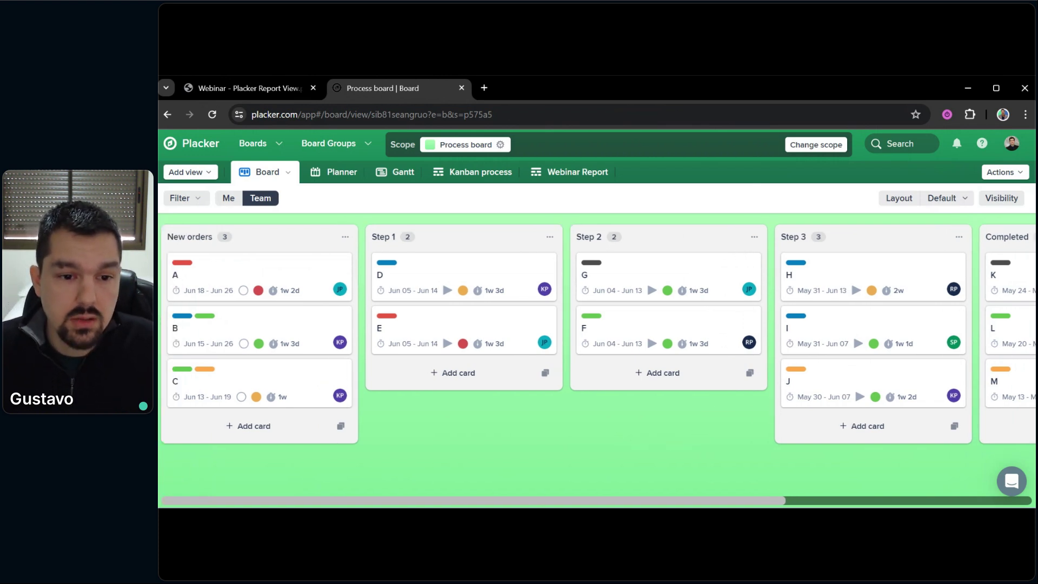
drag(655, 436, 675, 447)
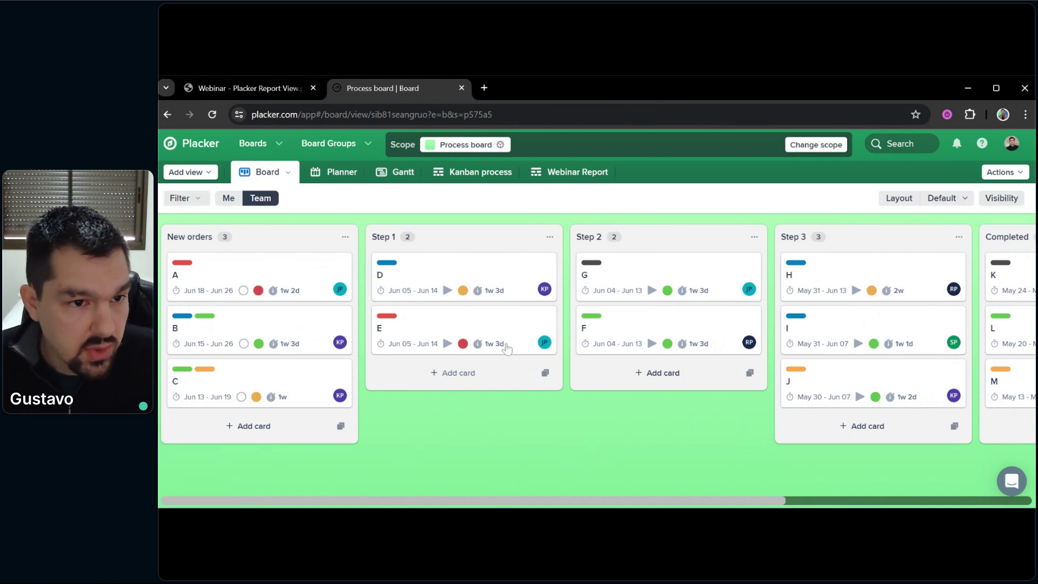
Add the Kanban process view from the Agile view templates to the Process board, leaving its view settings as they are
click(209, 175)
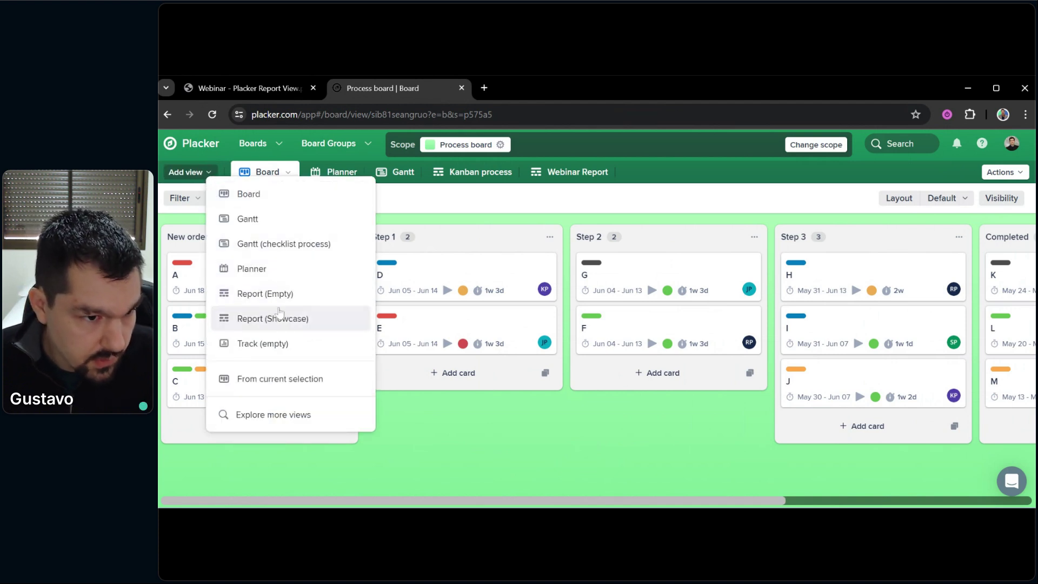
click(281, 416)
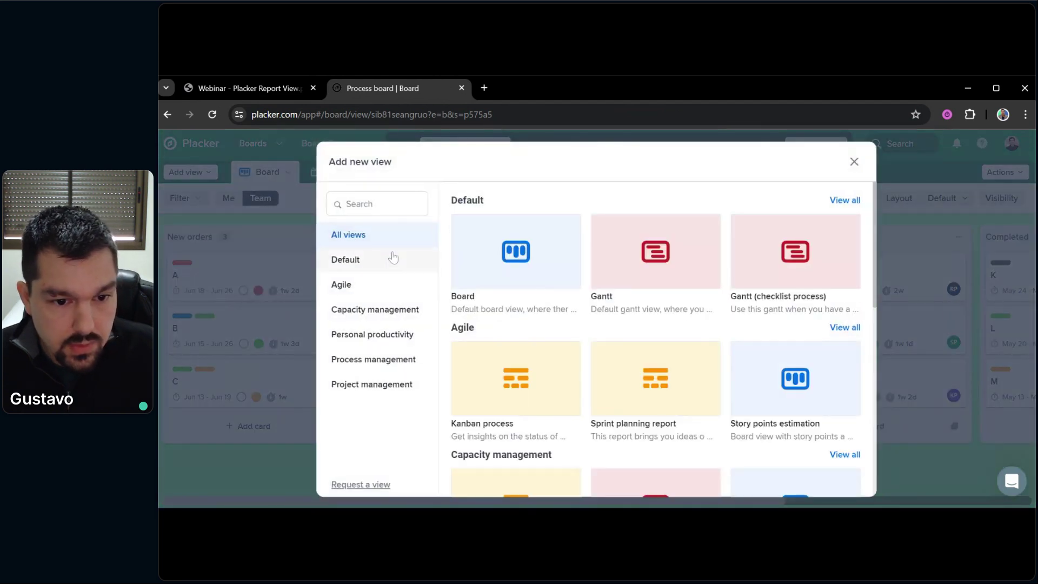
scroll(564, 335, down, 1)
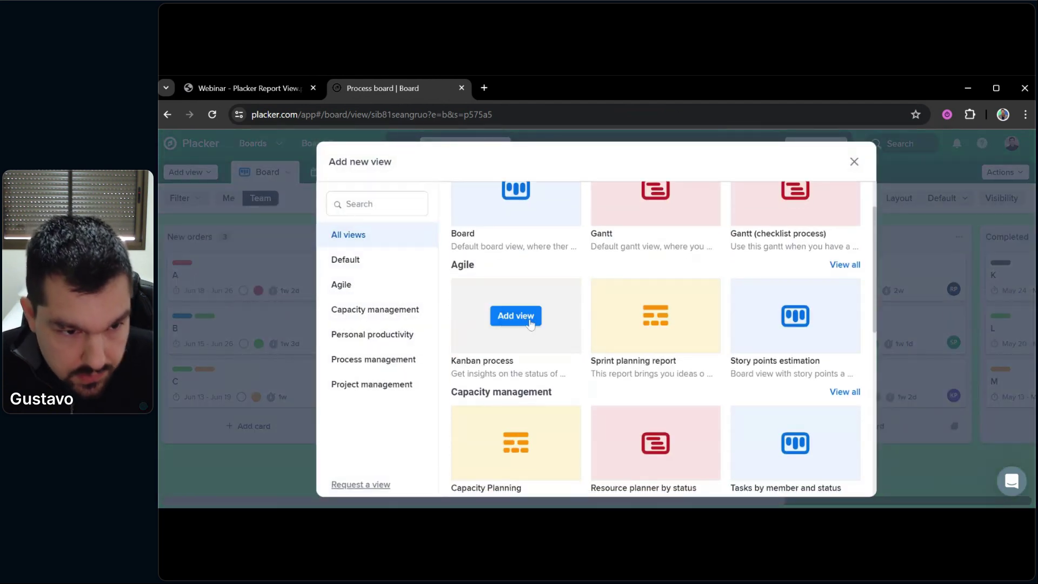
scroll(653, 311, down, 5)
scroll(667, 327, up, 5)
mouse_move(520, 292)
scroll(621, 311, up, 1)
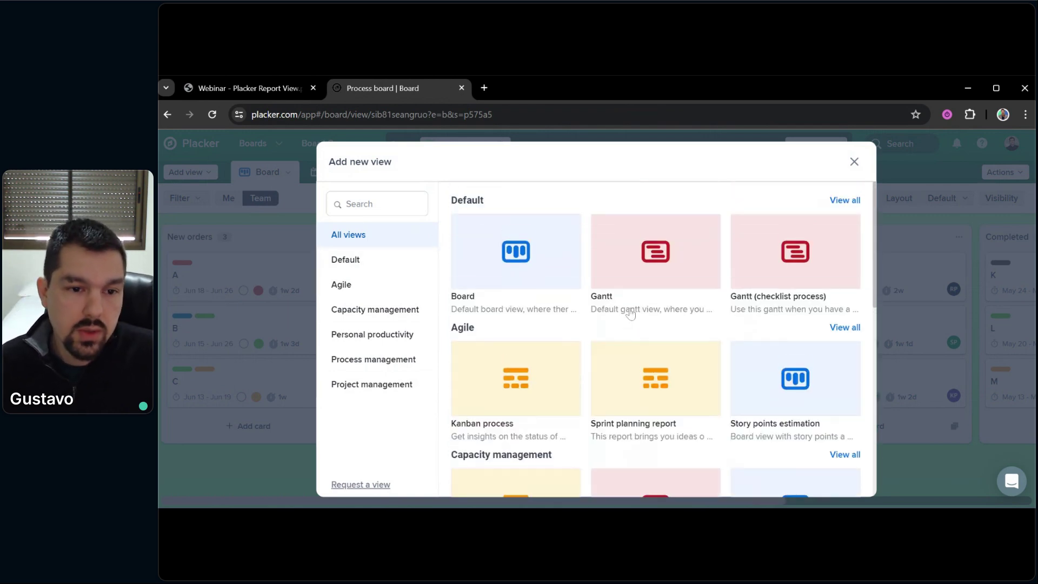
click(515, 378)
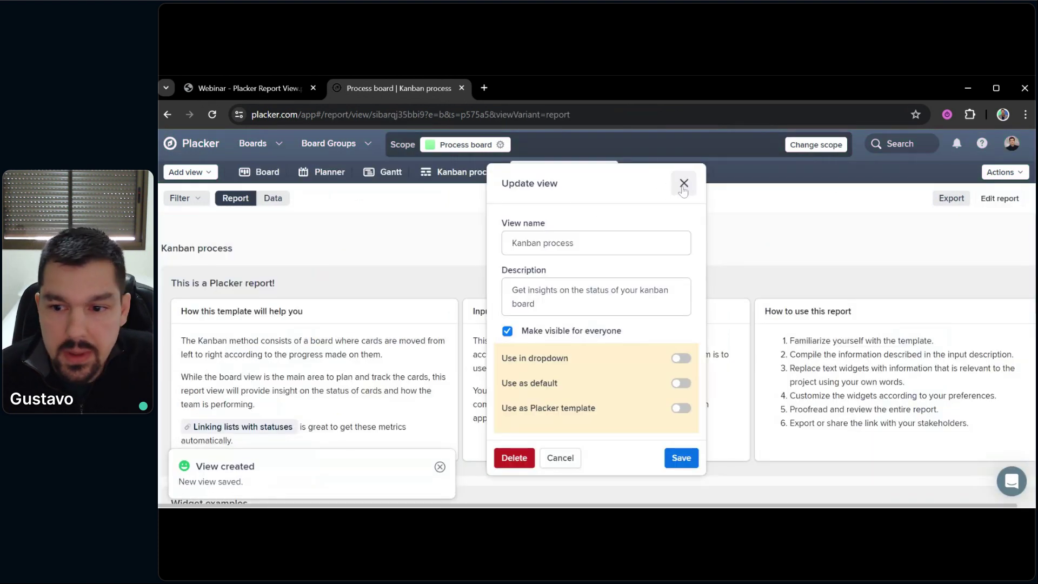
click(682, 182)
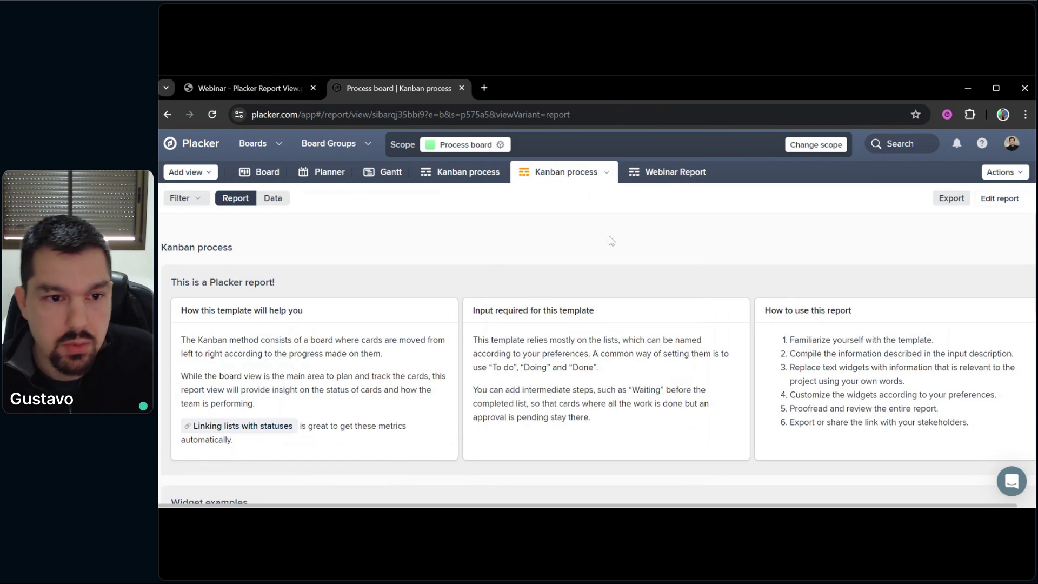
Look over the introductory notes of the new Kanban process report
scroll(609, 238, down, 1)
scroll(606, 275, up, 1)
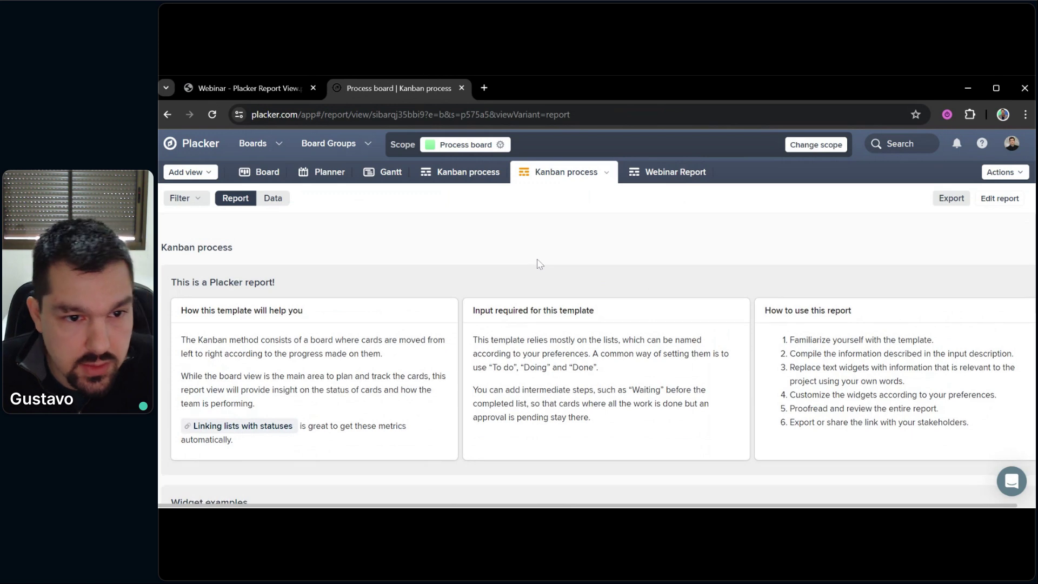
scroll(537, 263, down, 1)
scroll(537, 262, down, 1)
scroll(433, 227, up, 2)
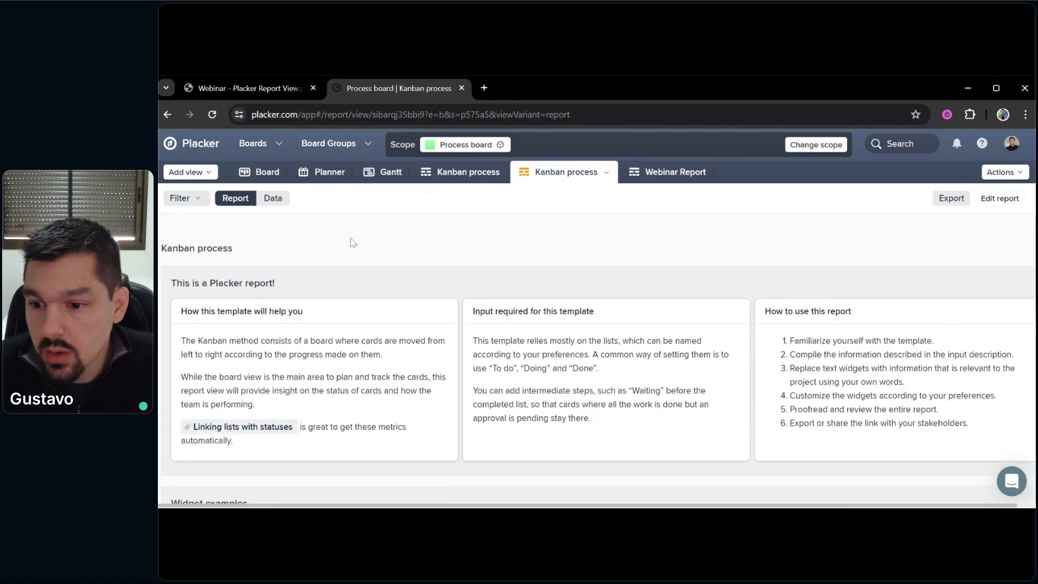
Return to the boards overview, open the Trello A board in Trello, and inspect its Power-Ups
click(201, 142)
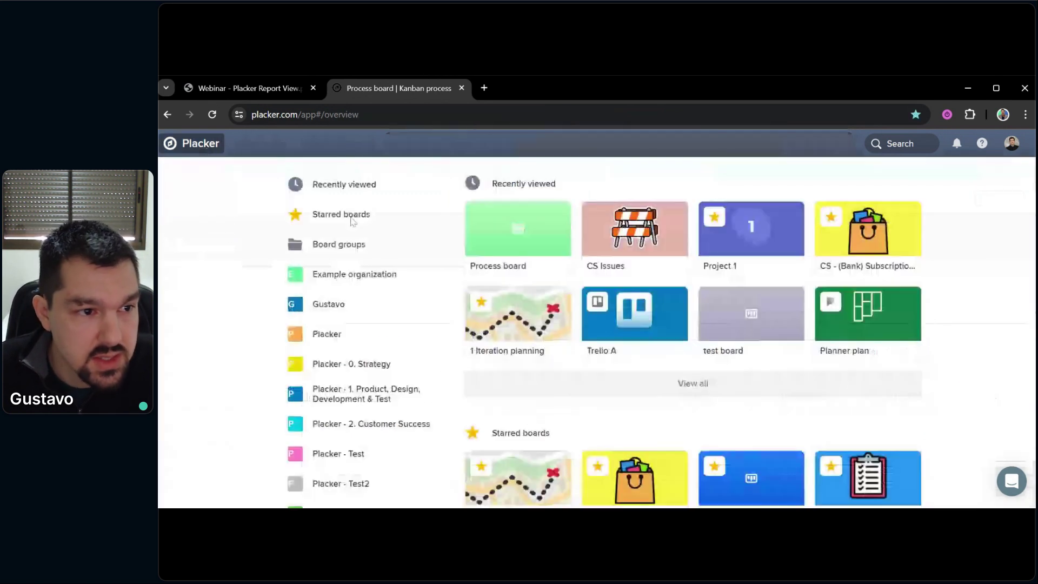
click(597, 309)
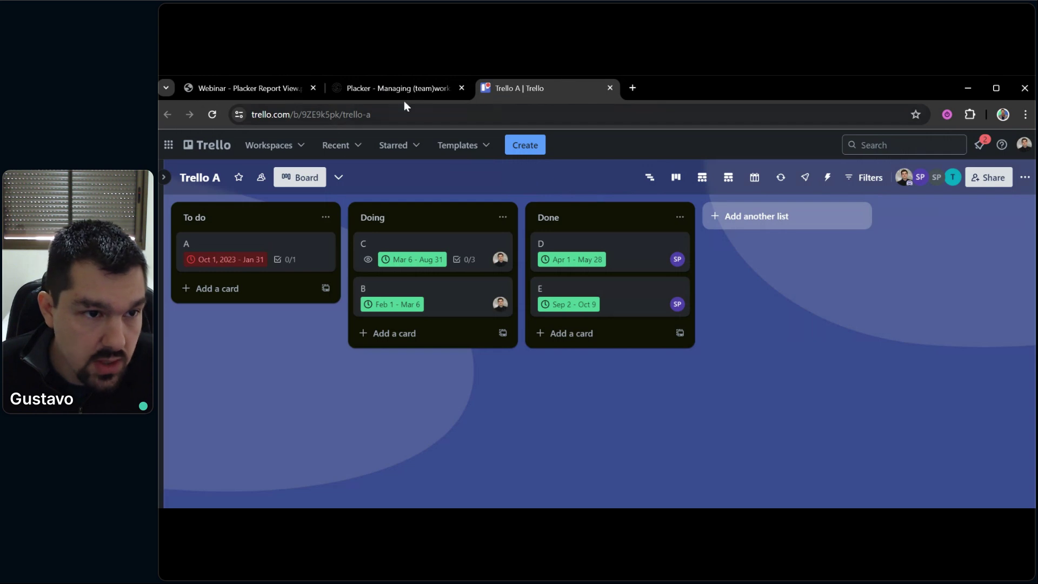
click(252, 90)
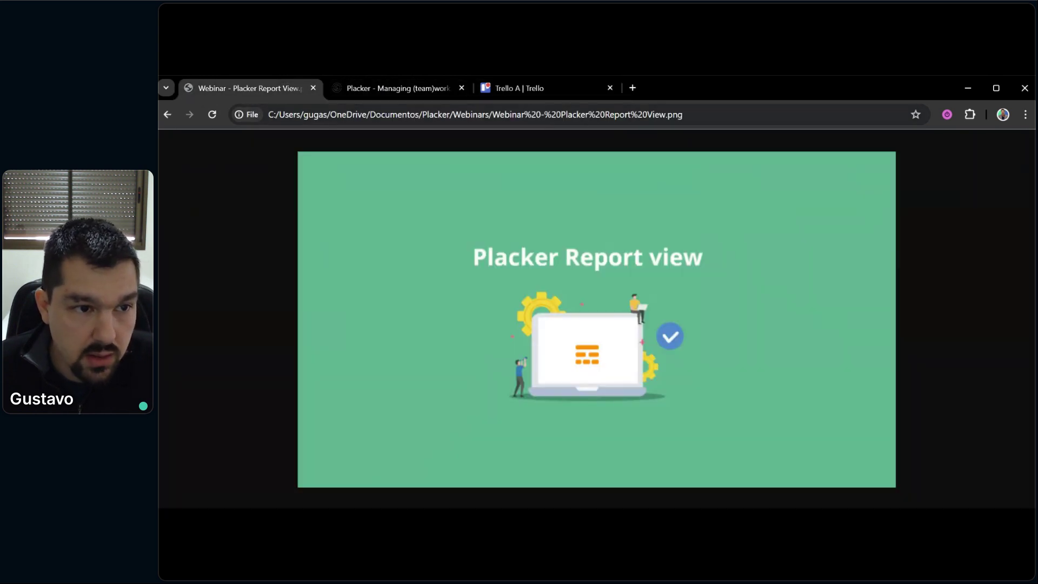
click(399, 88)
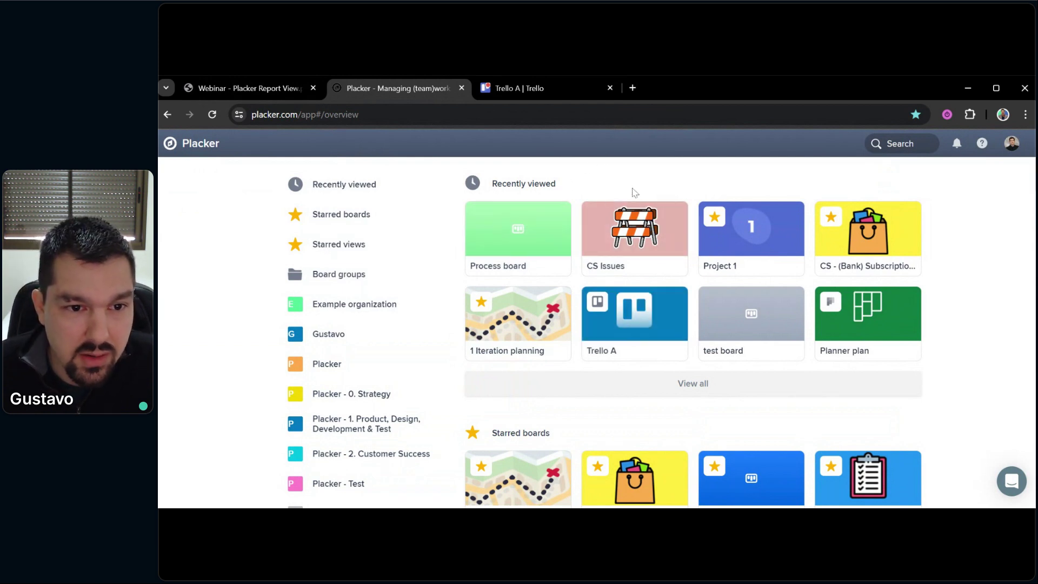
click(538, 87)
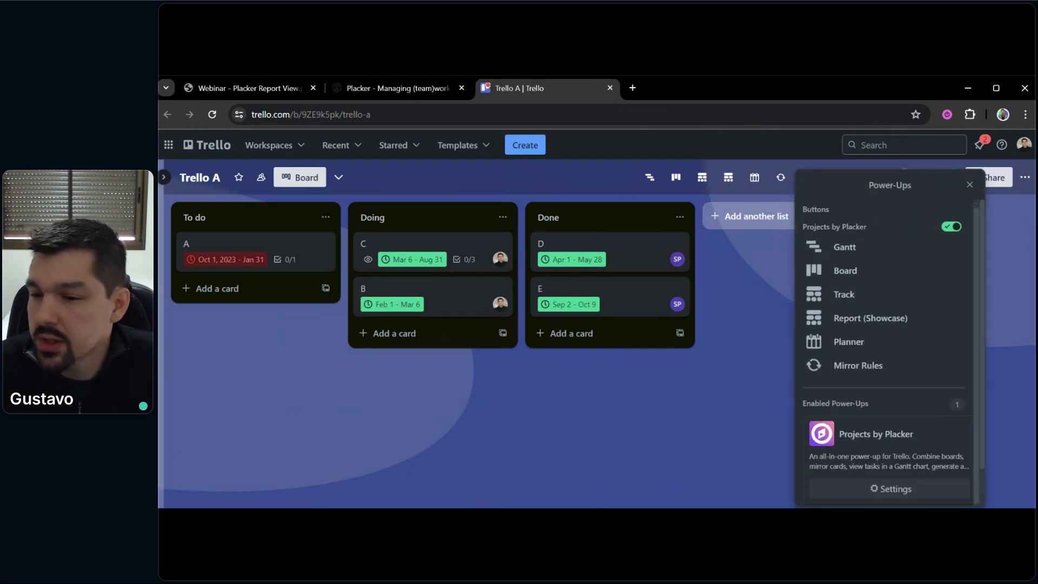
scroll(889, 351, down, 2)
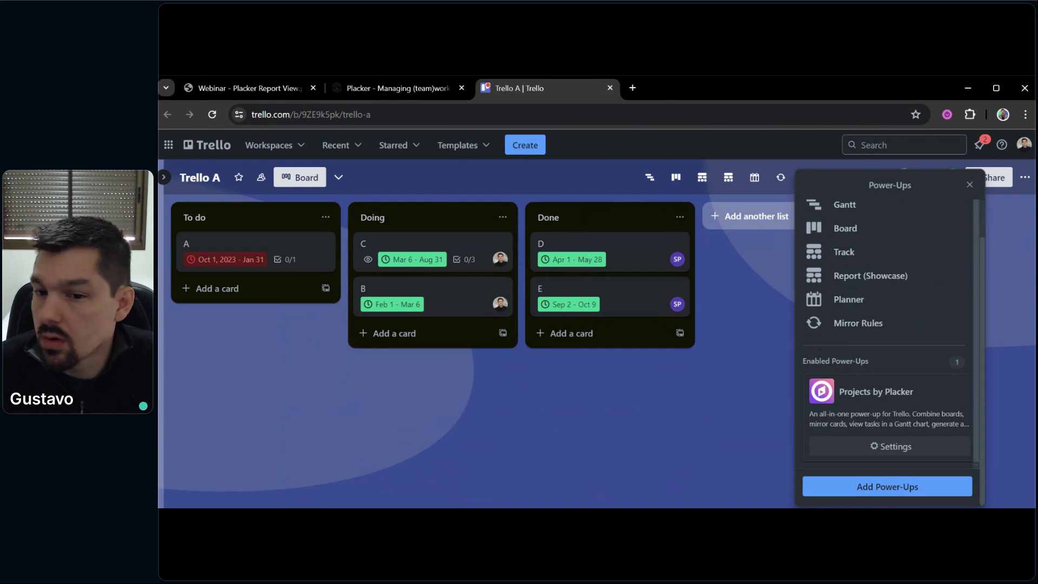
click(759, 388)
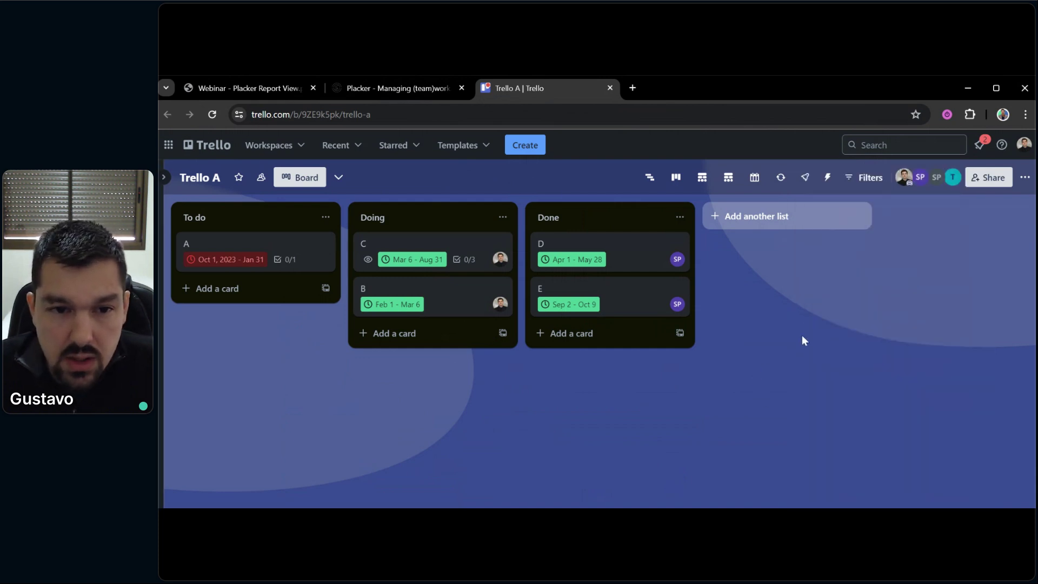
Open the Placker power-up on the Trello A board, review its Report (Showcase) view, and close the power-up
click(709, 181)
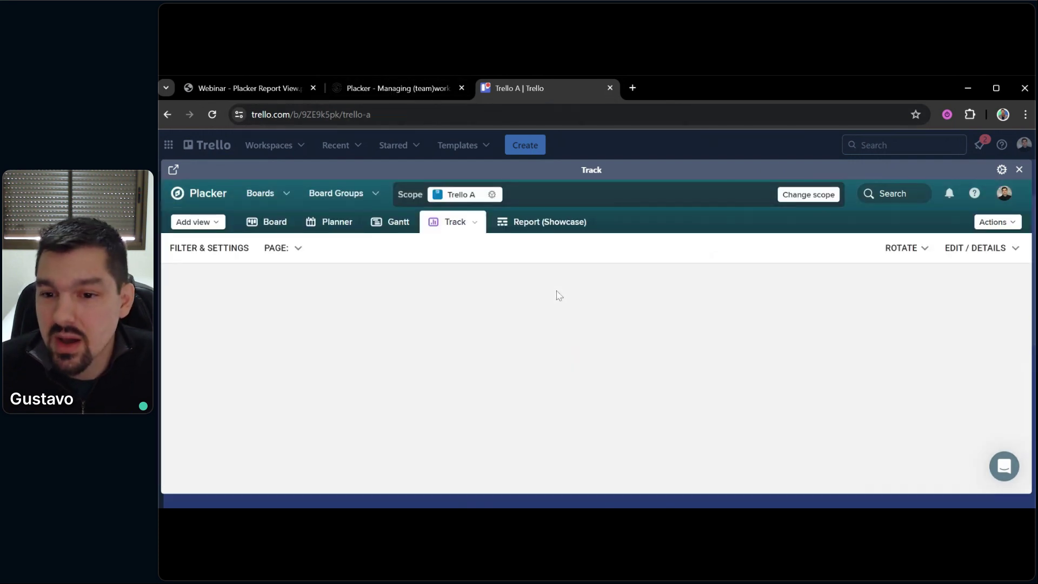
click(513, 230)
scroll(578, 351, down, 2)
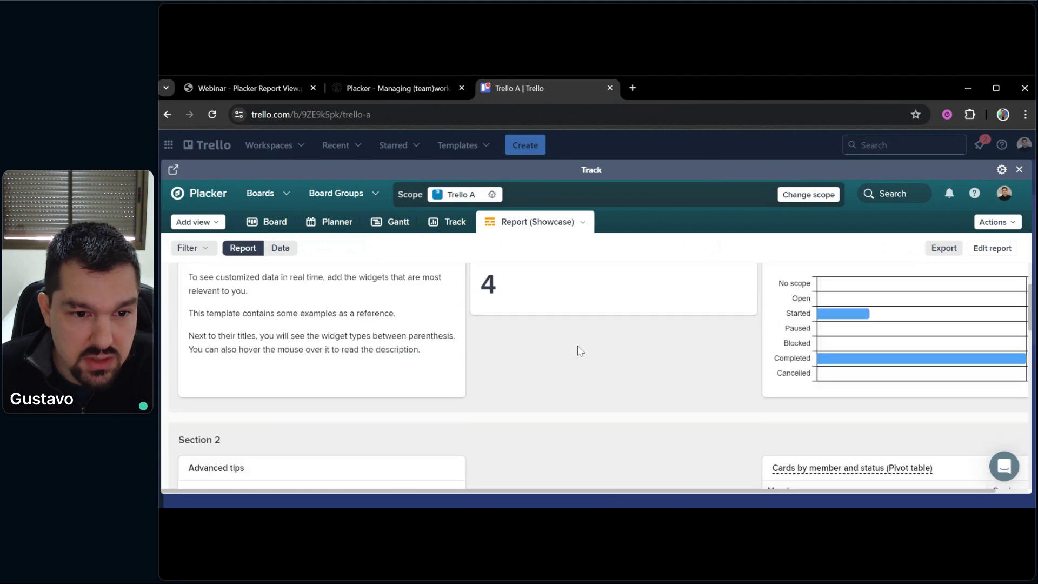
scroll(578, 350, down, 5)
scroll(586, 332, up, 7)
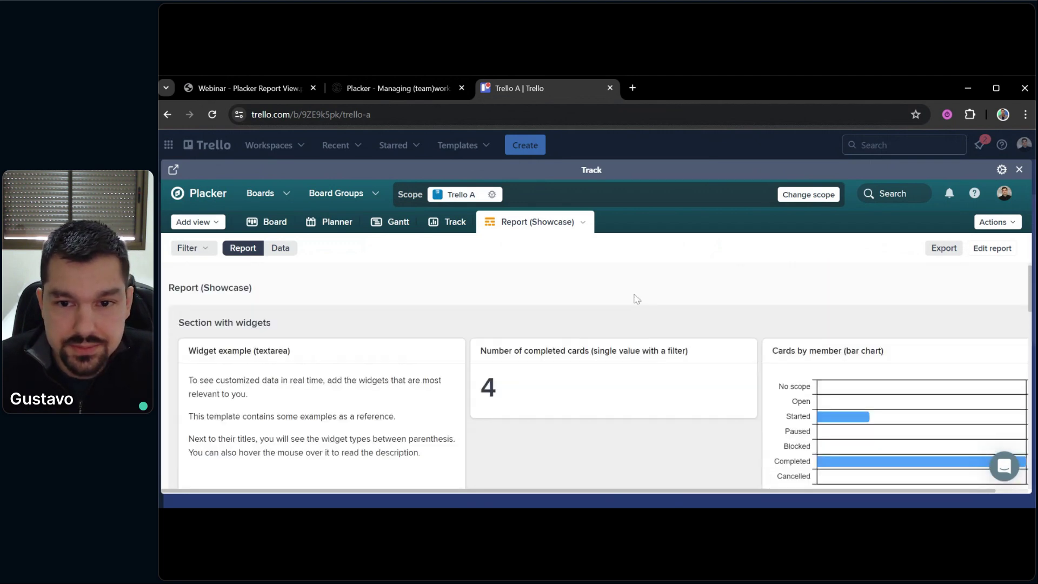
click(1019, 169)
Switch back to Placker and reopen the Process board's Kanban process report
click(377, 88)
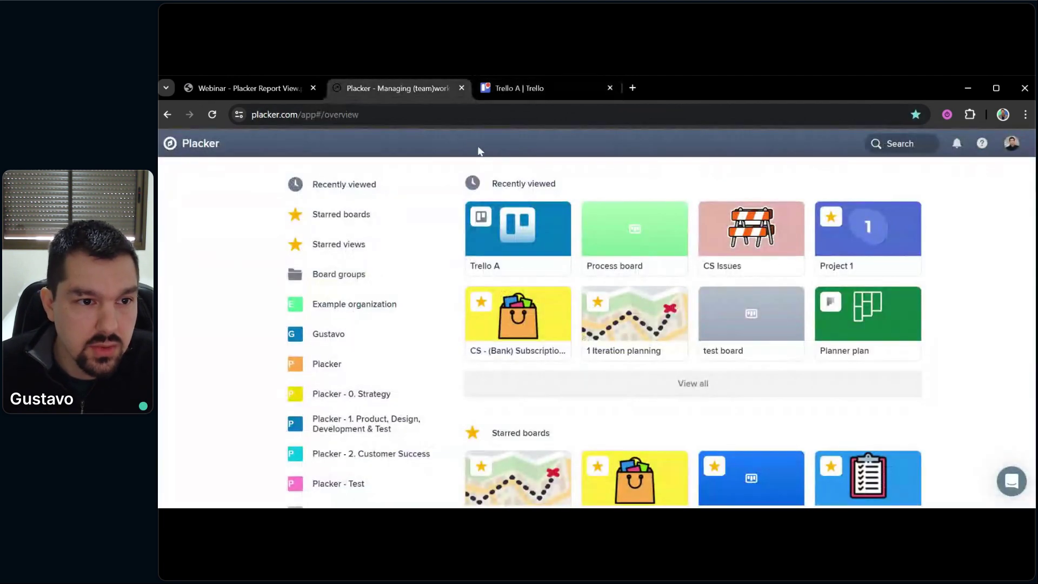
click(623, 250)
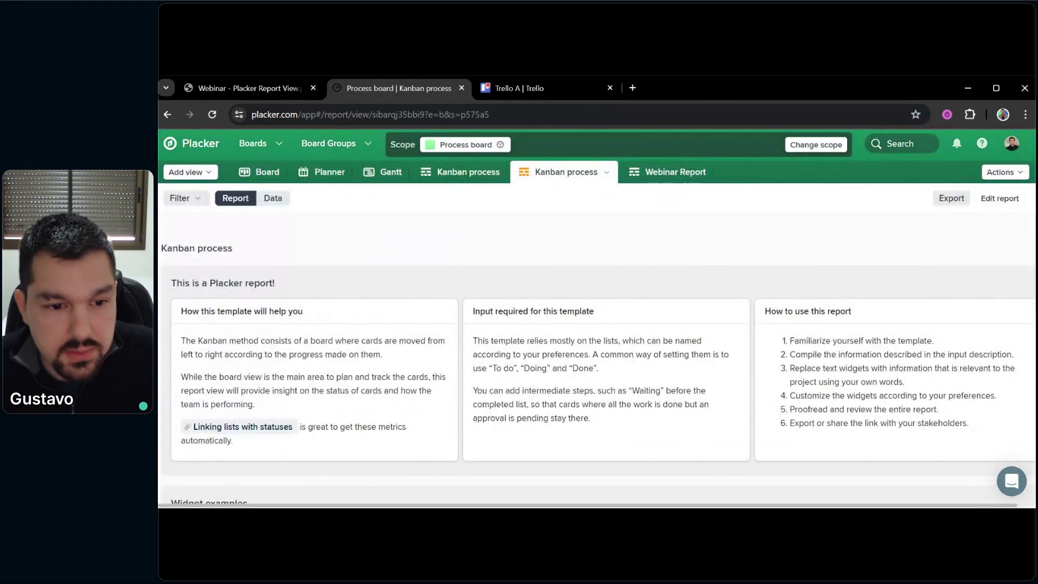
scroll(559, 248, down, 1)
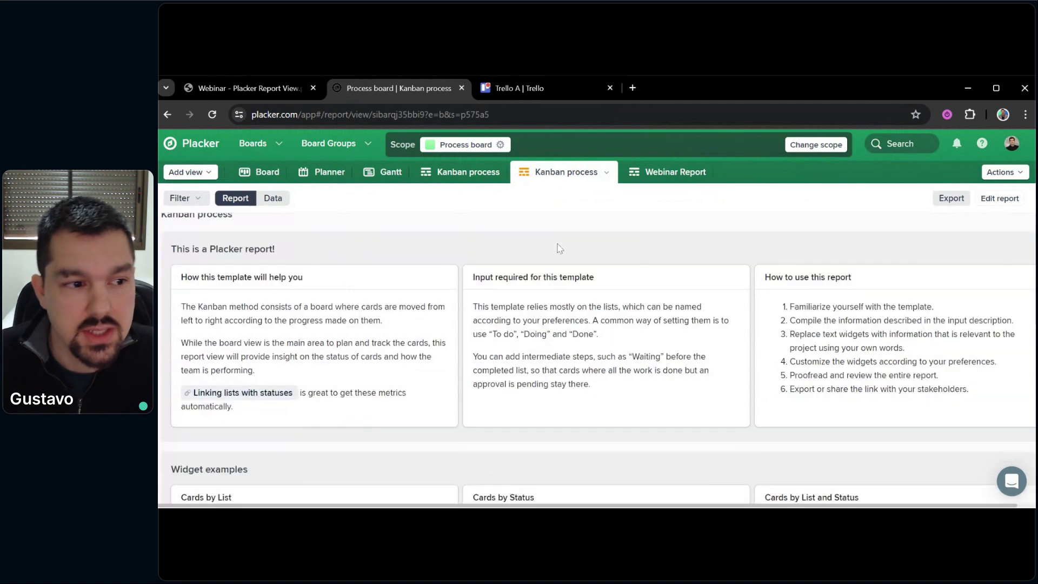
Review the Kanban process report's Cards by List and Cards by Status charts, and expand the Work in progress table to all cards
scroll(556, 240, up, 1)
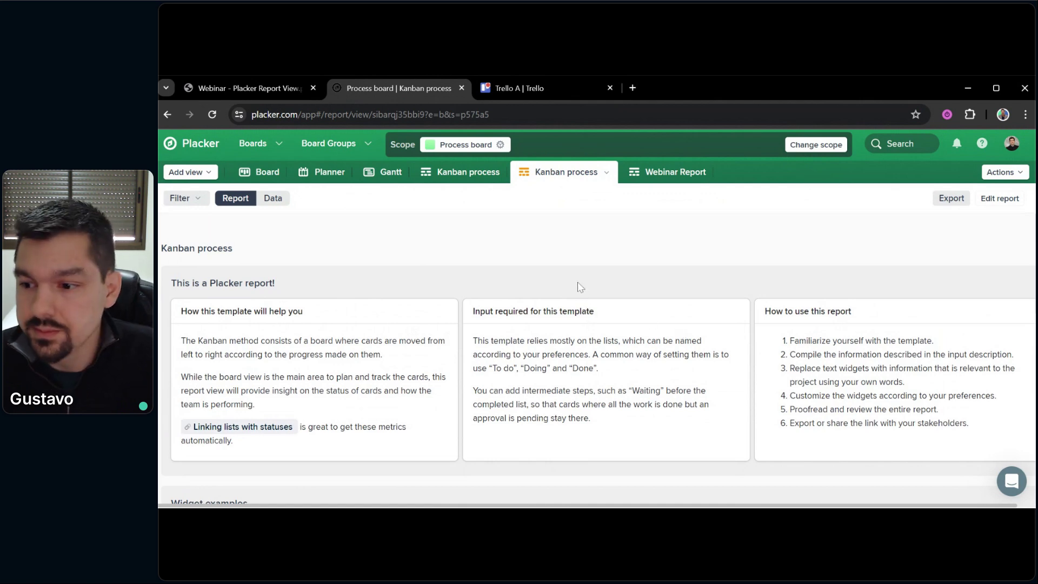
scroll(578, 282, down, 3)
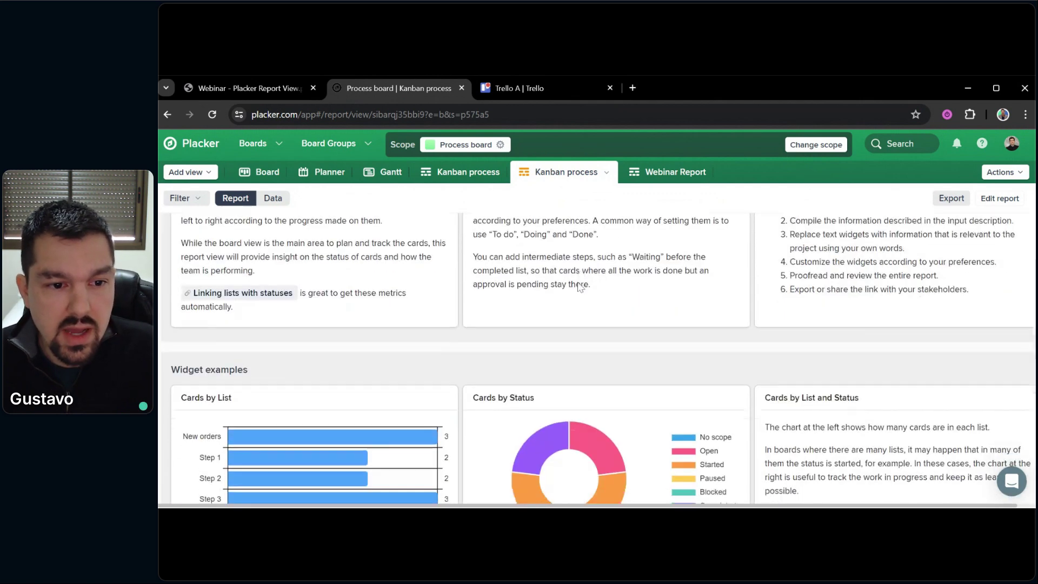
scroll(580, 286, down, 3)
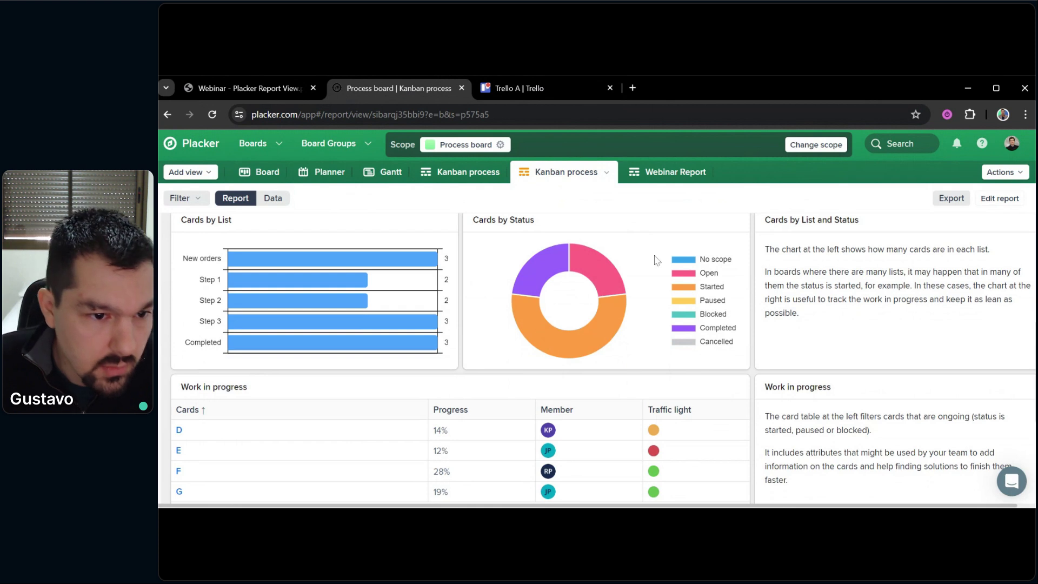
scroll(262, 280, up, 1)
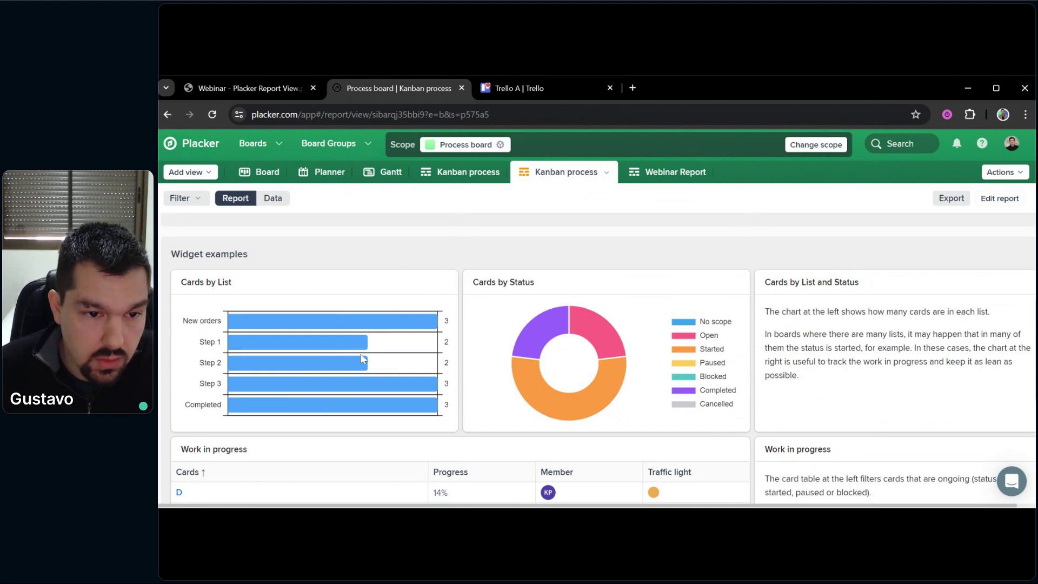
mouse_move(612, 382)
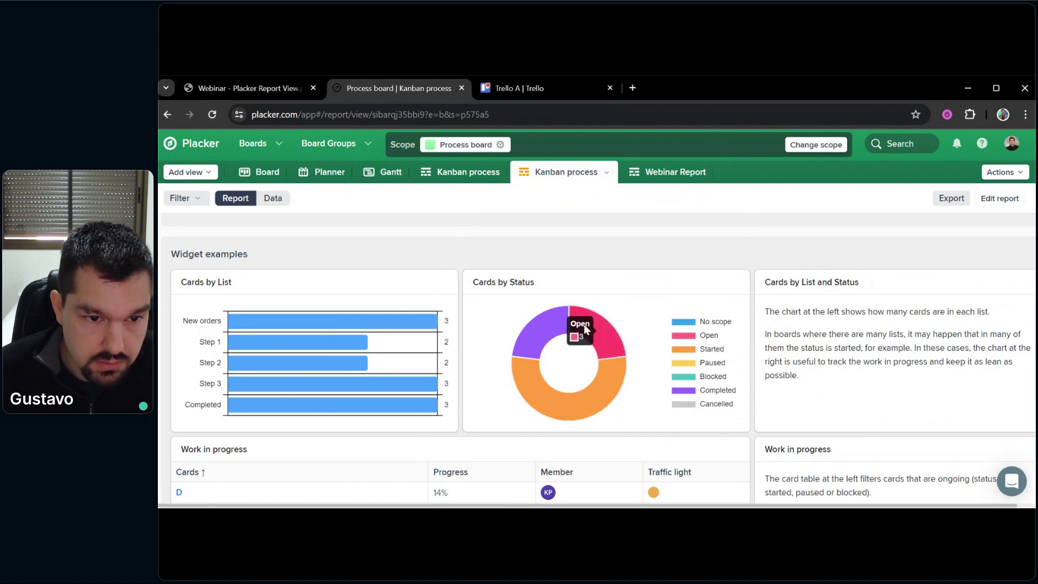
scroll(336, 303, down, 3)
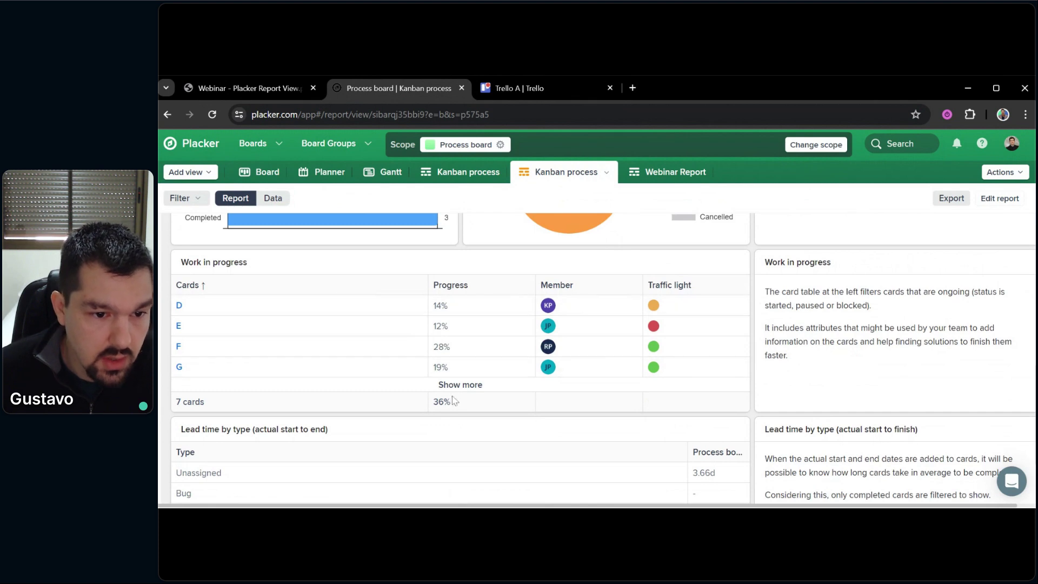
click(460, 386)
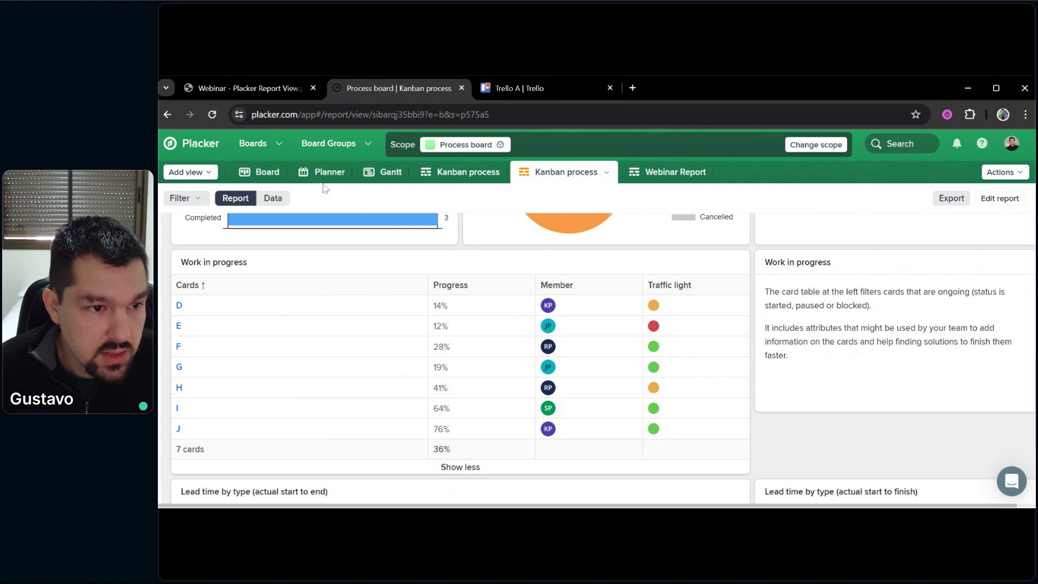
Check the cards in the Process board's lists in the Board view and return to the new Kanban process report
click(260, 173)
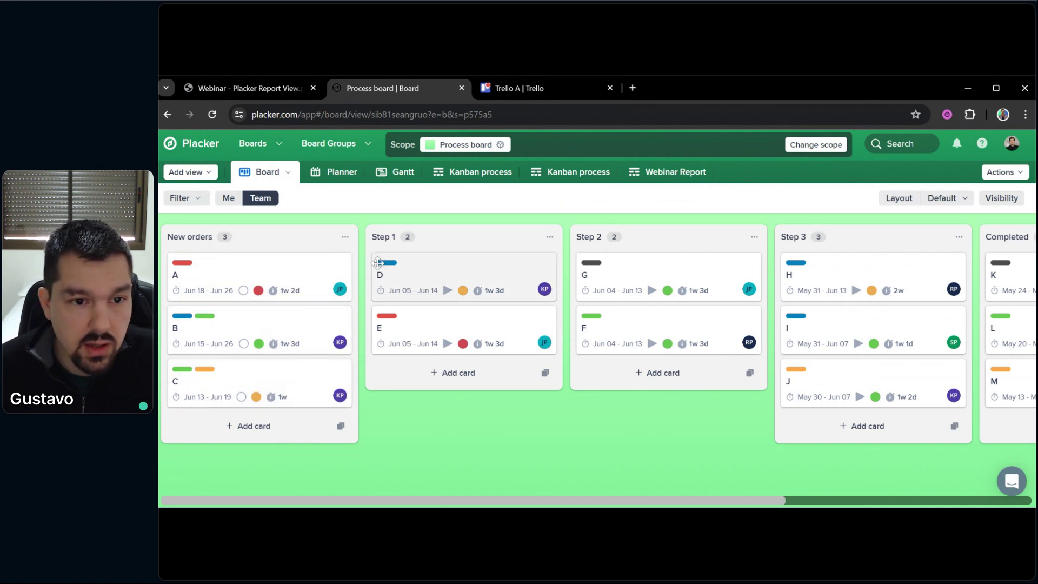
drag(469, 453, 333, 451)
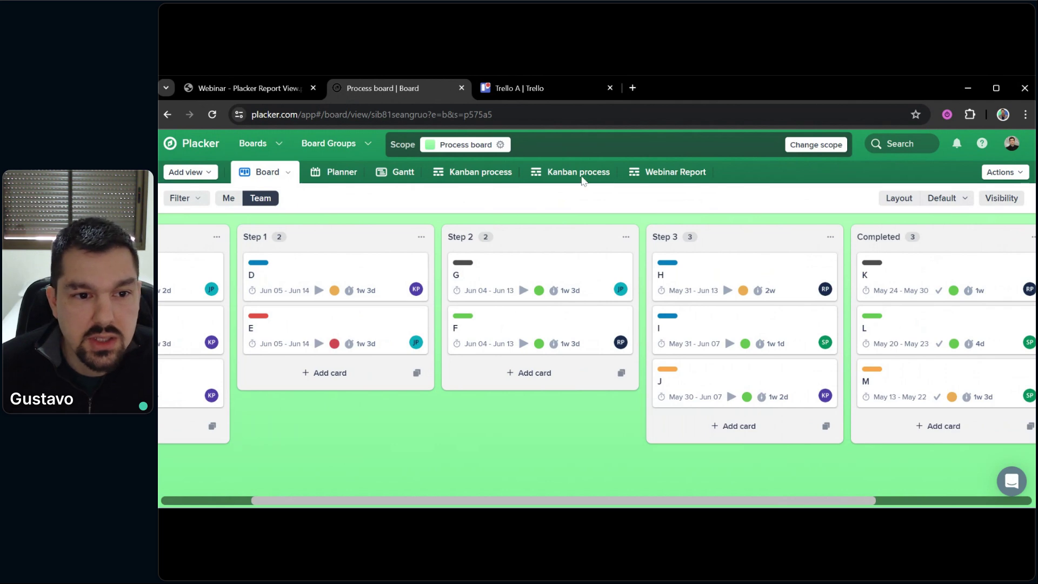
click(561, 172)
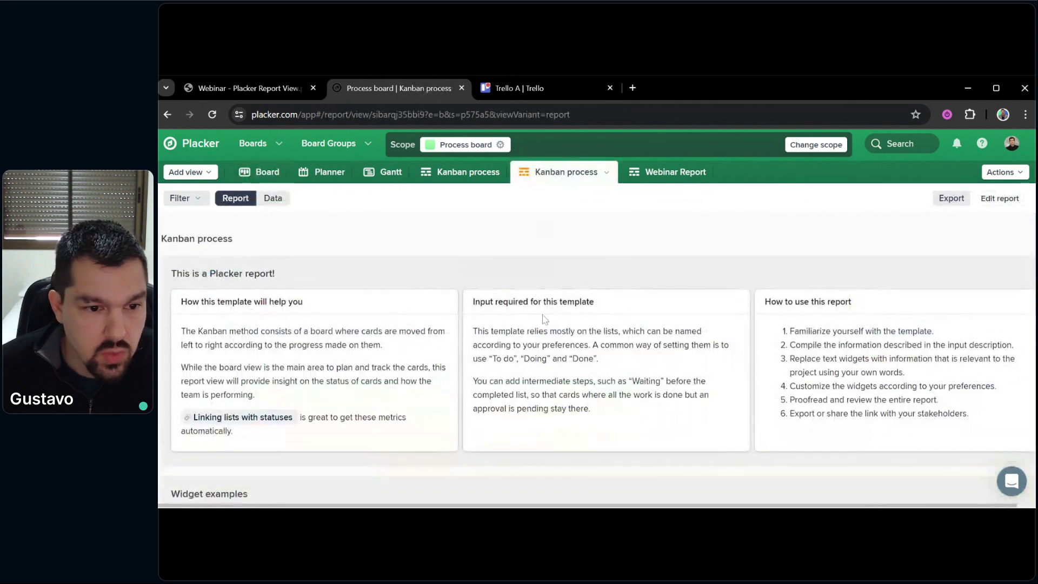
Expand the Work in progress table and try sorting it by progress and member, ending with ascending progress
scroll(544, 319, down, 8)
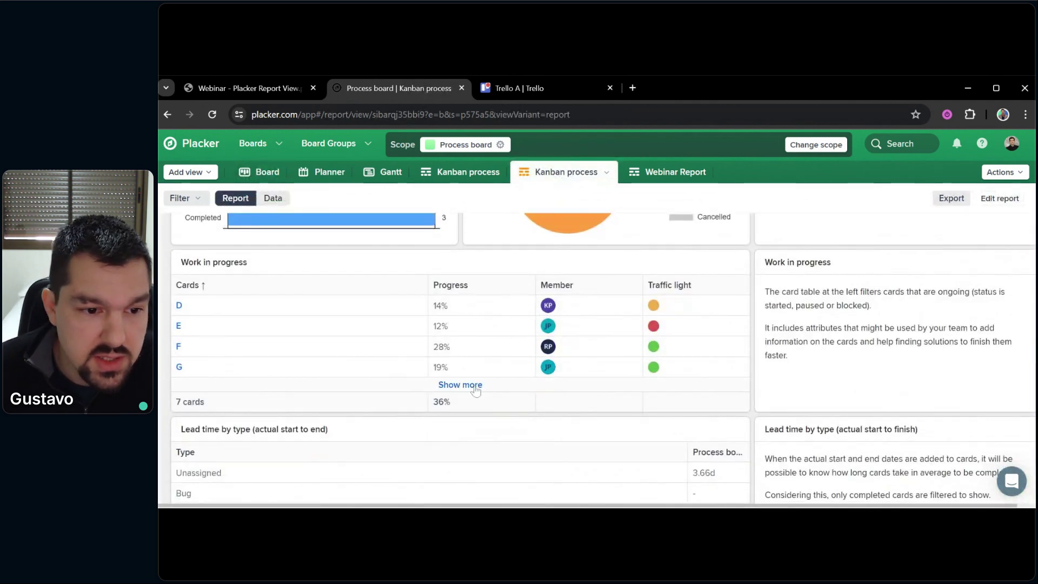
click(475, 386)
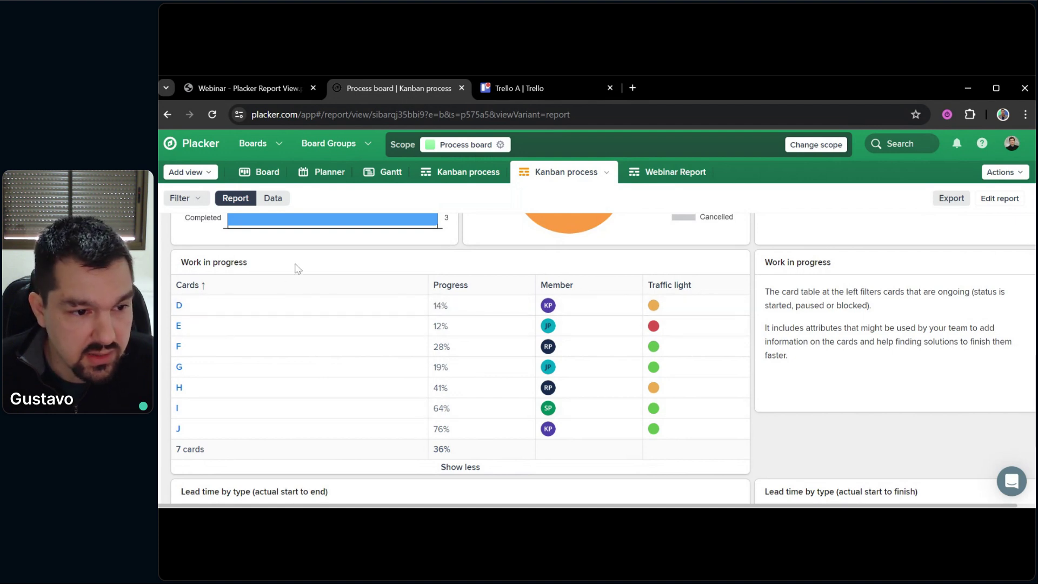
click(463, 291)
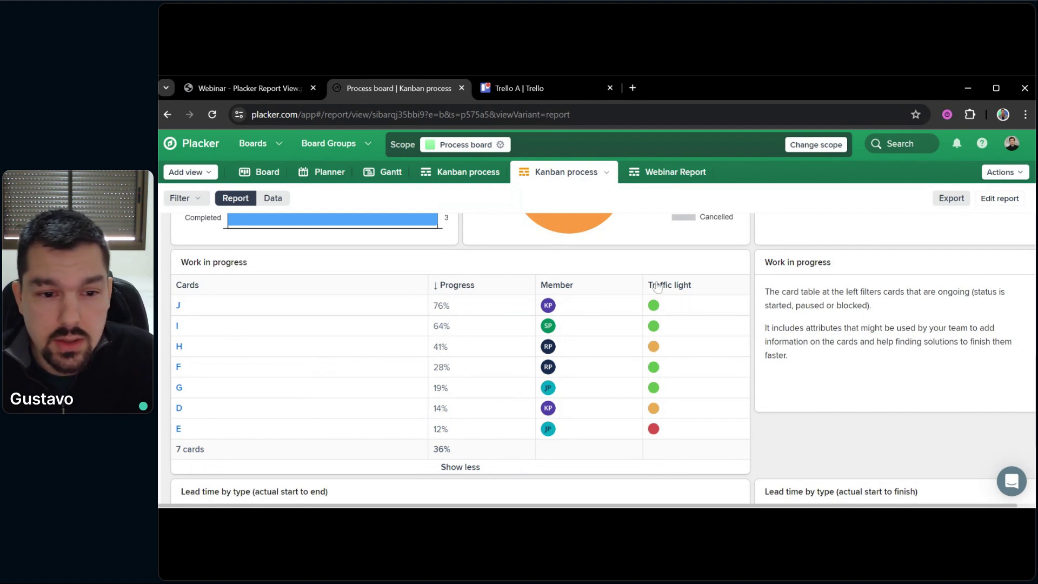
click(559, 287)
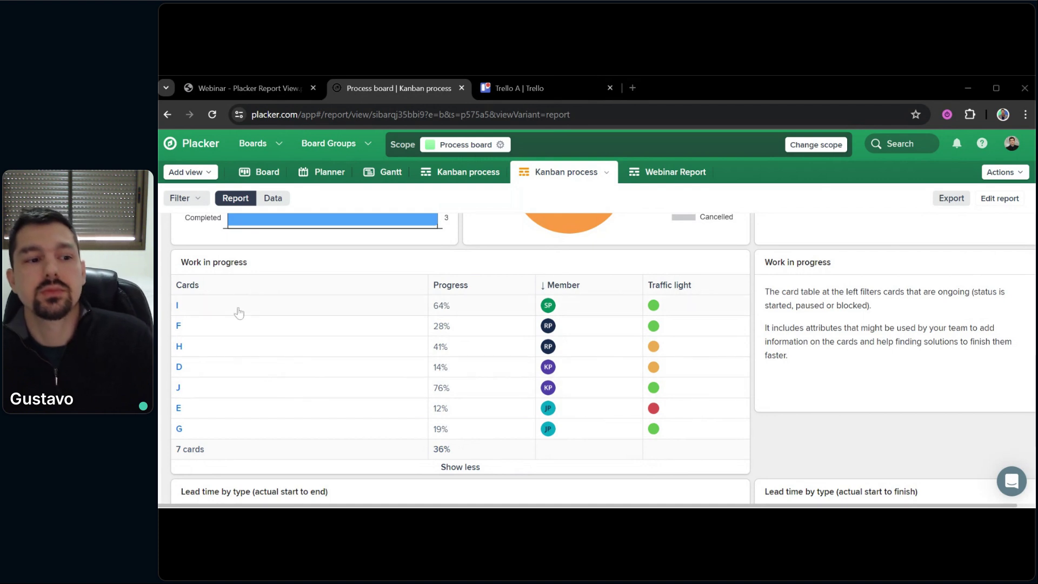
click(446, 285)
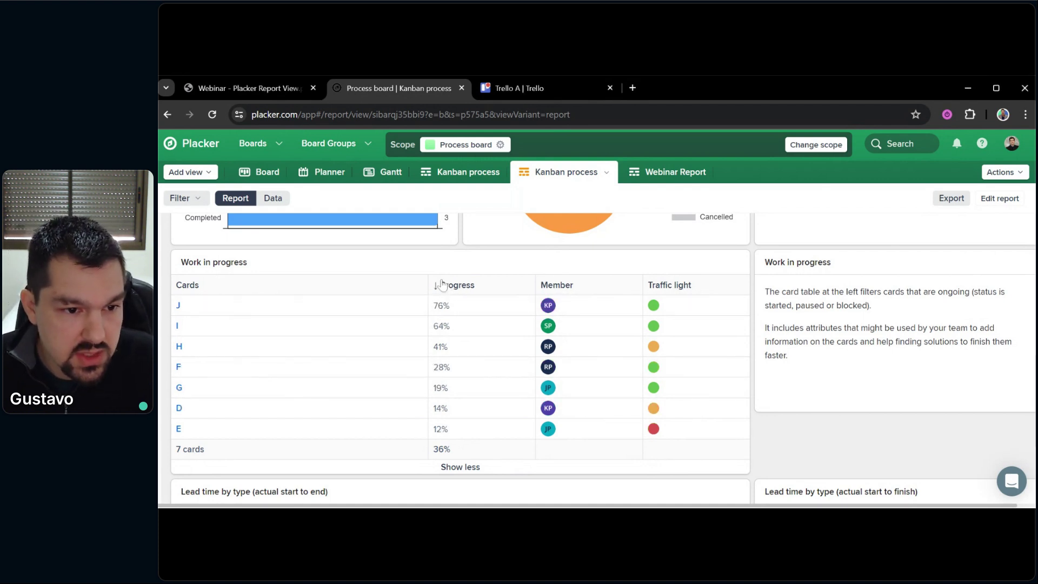
click(442, 284)
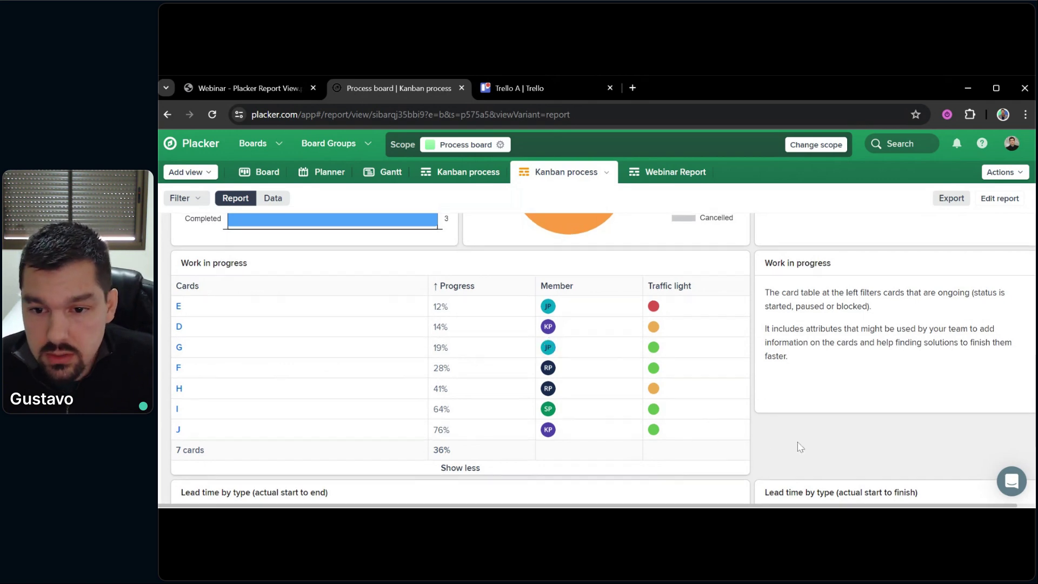
Look over the report's template notes, its example charts and the sorted Work in progress table
scroll(800, 446, up, 8)
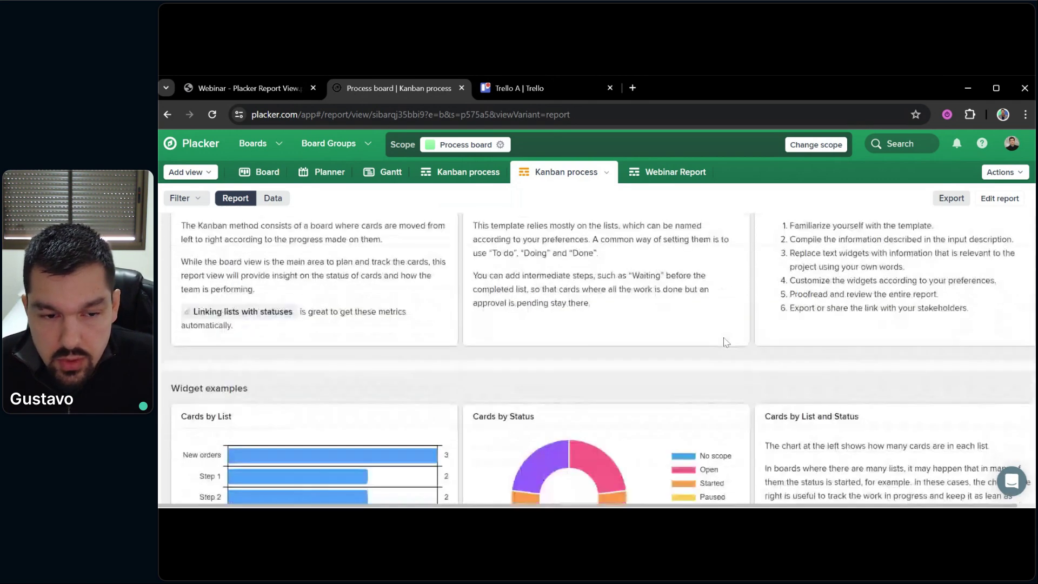
scroll(725, 342, down, 6)
scroll(626, 201, up, 8)
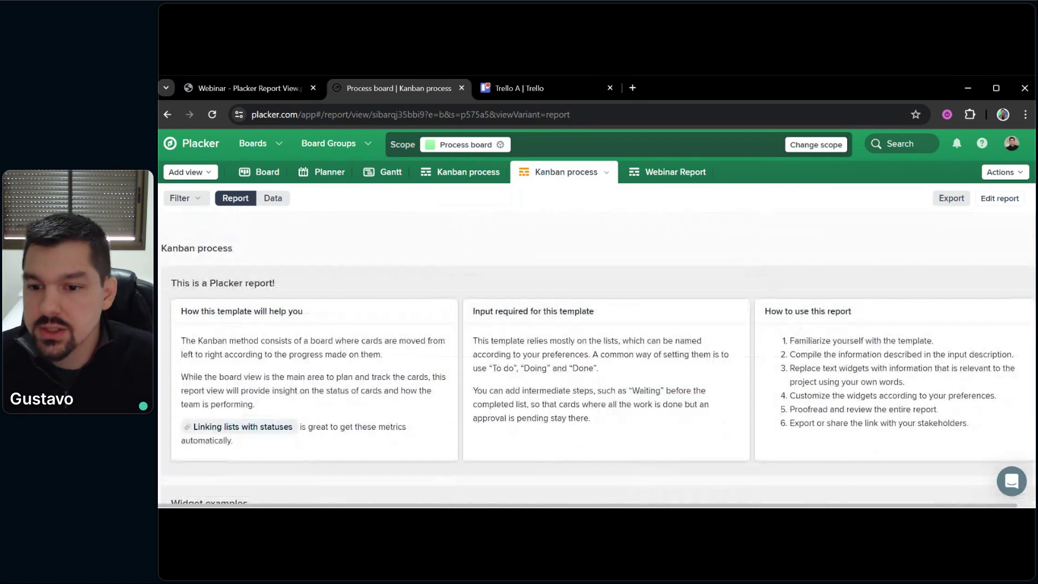
scroll(656, 320, down, 8)
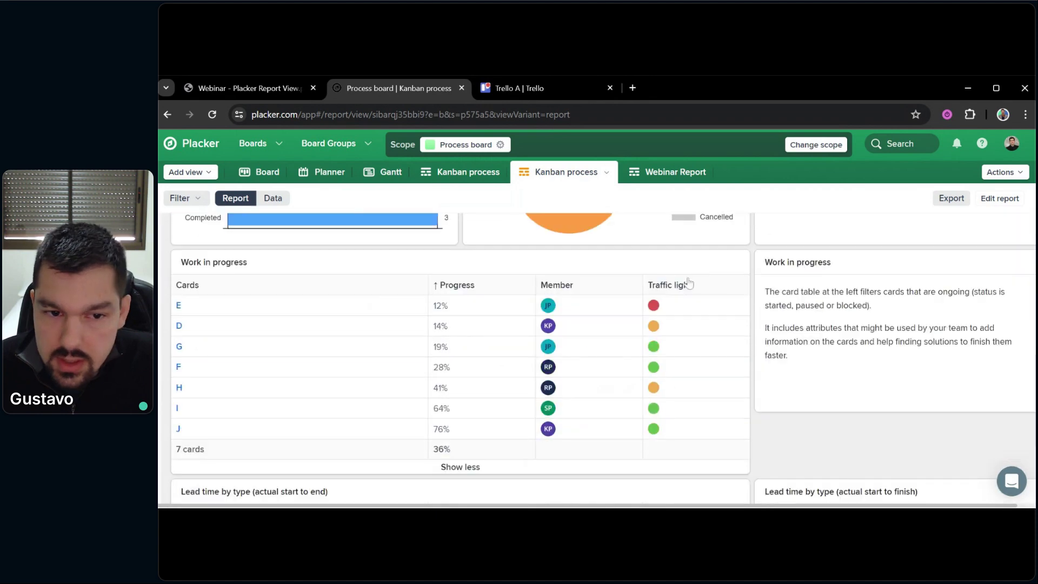
scroll(703, 270, up, 3)
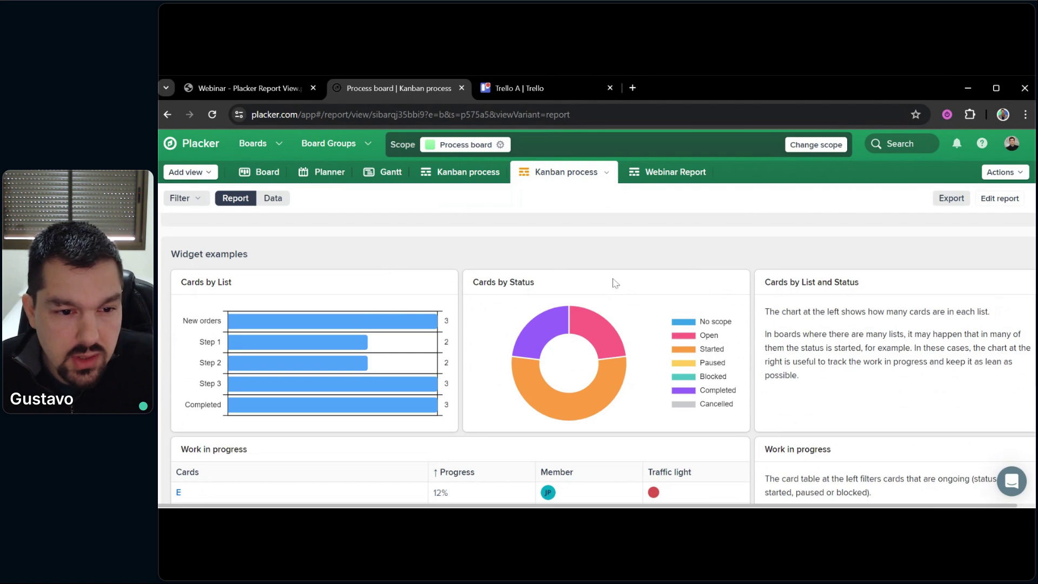
scroll(615, 281, down, 3)
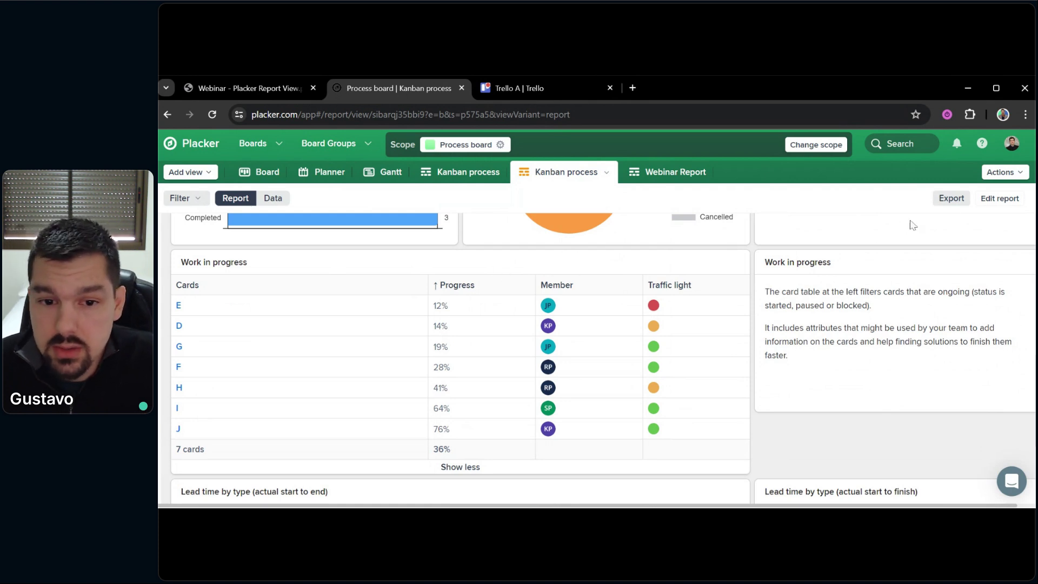
Save the Kanban process report with the new table sorting and dismiss the notifications
click(999, 198)
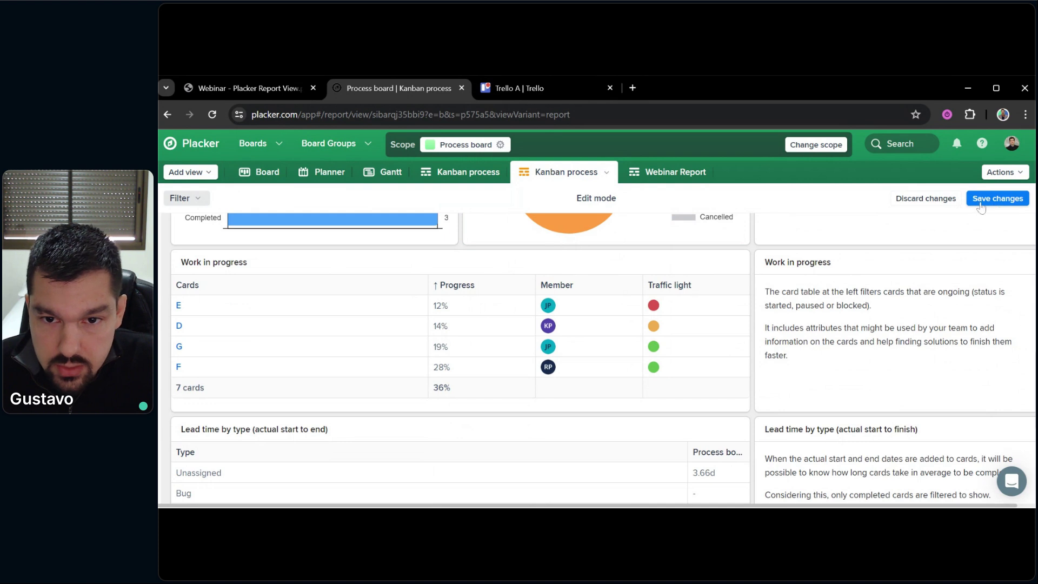
click(997, 199)
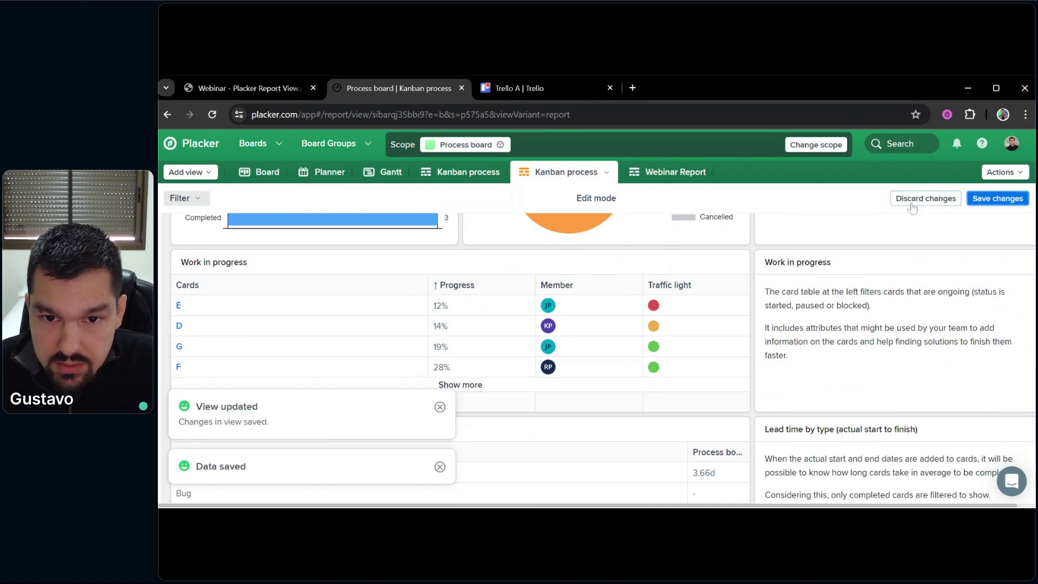
click(439, 406)
click(438, 467)
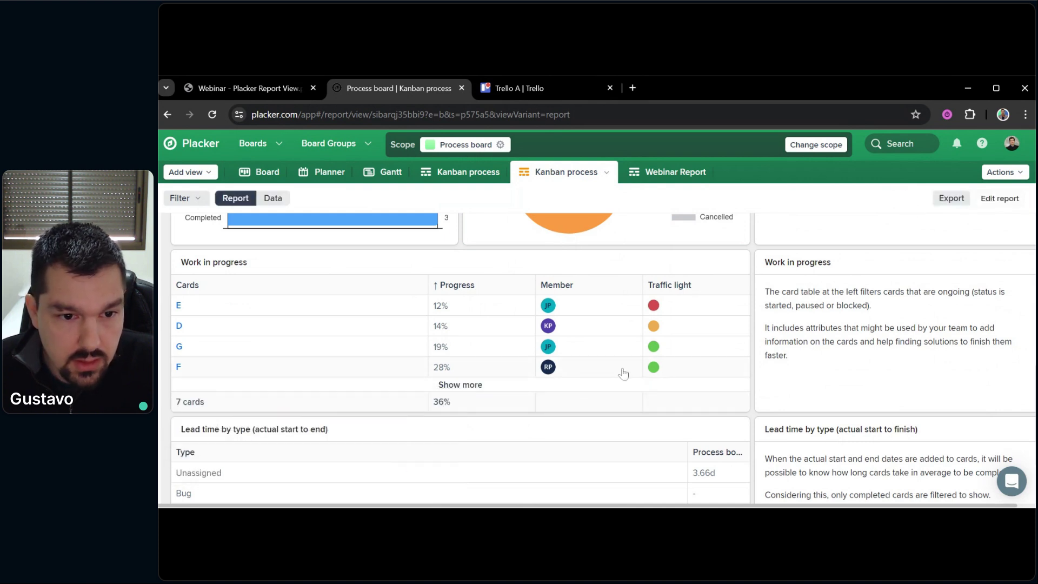
Inspect the Work in progress widget's settings and the statuses selected in its Status filter, leaving edit mode without saving
click(989, 201)
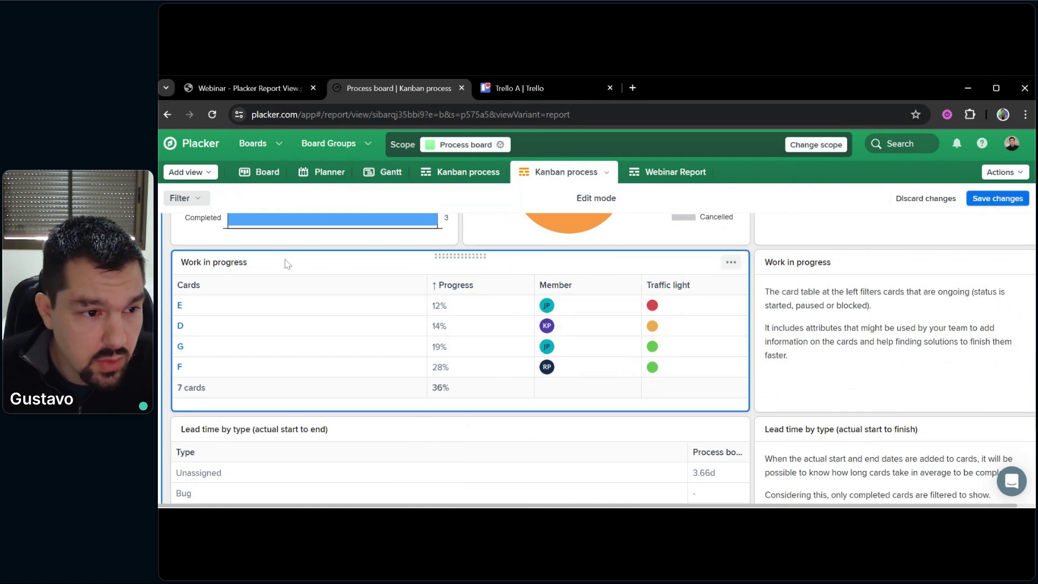
click(444, 265)
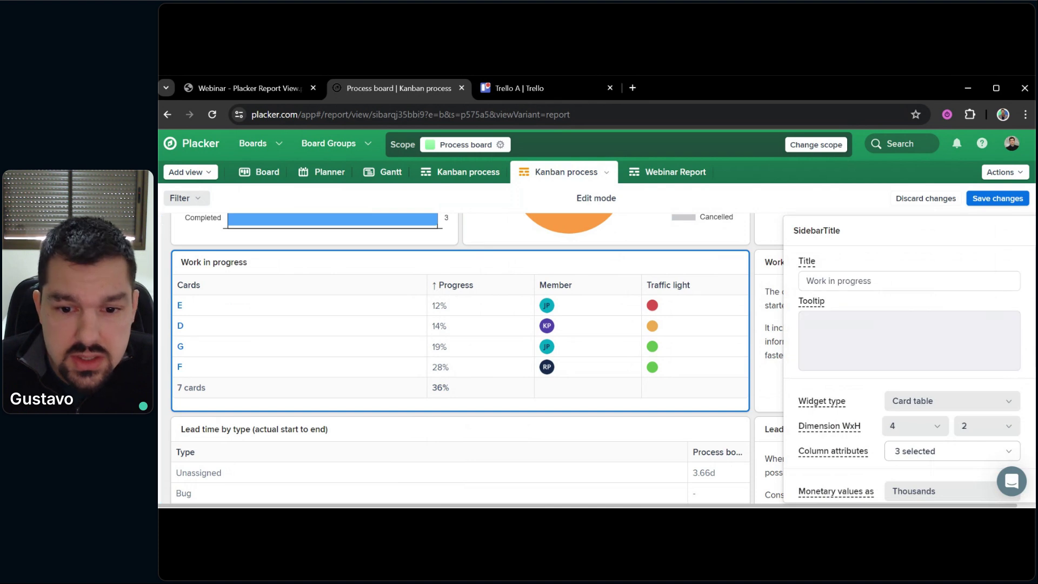
scroll(895, 325, down, 5)
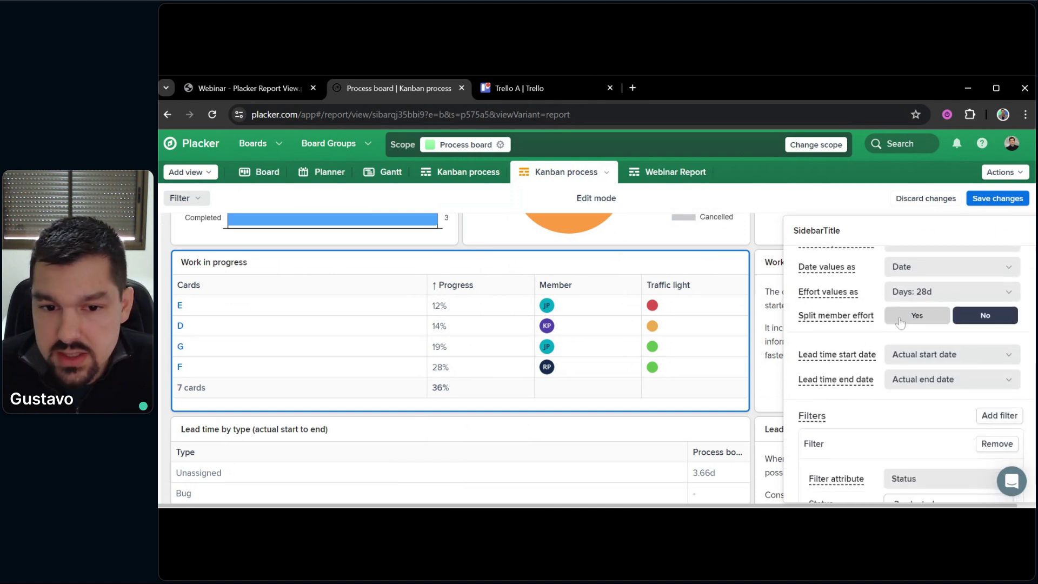
scroll(882, 376, down, 1)
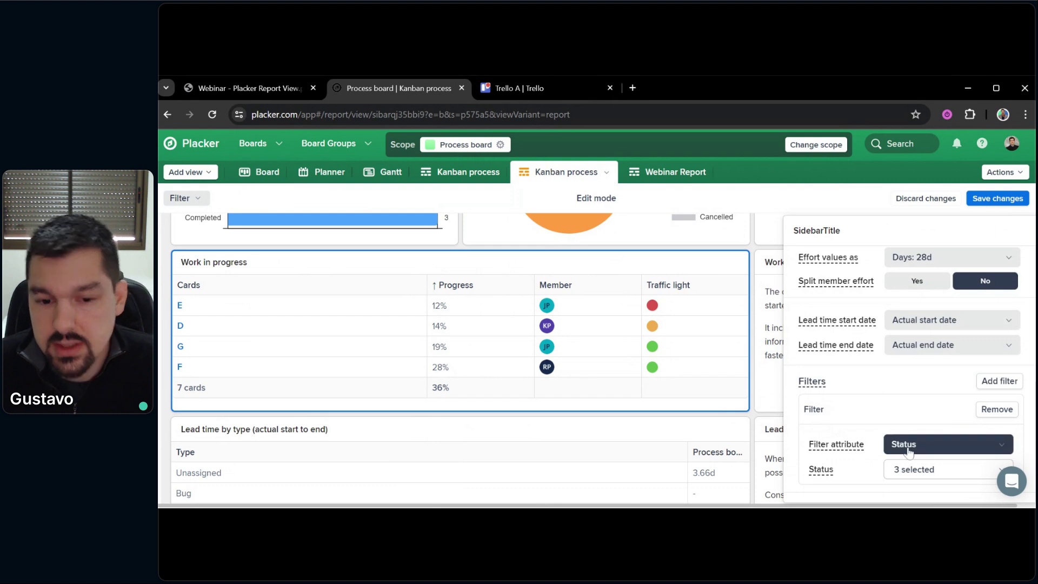
click(909, 475)
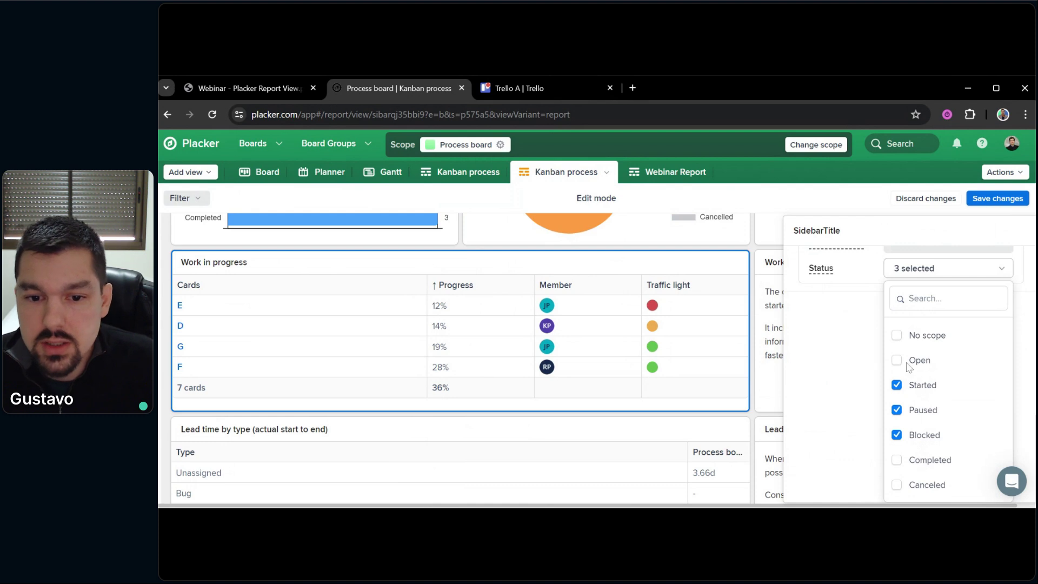
click(821, 344)
scroll(916, 473, up, 1)
scroll(916, 474, up, 5)
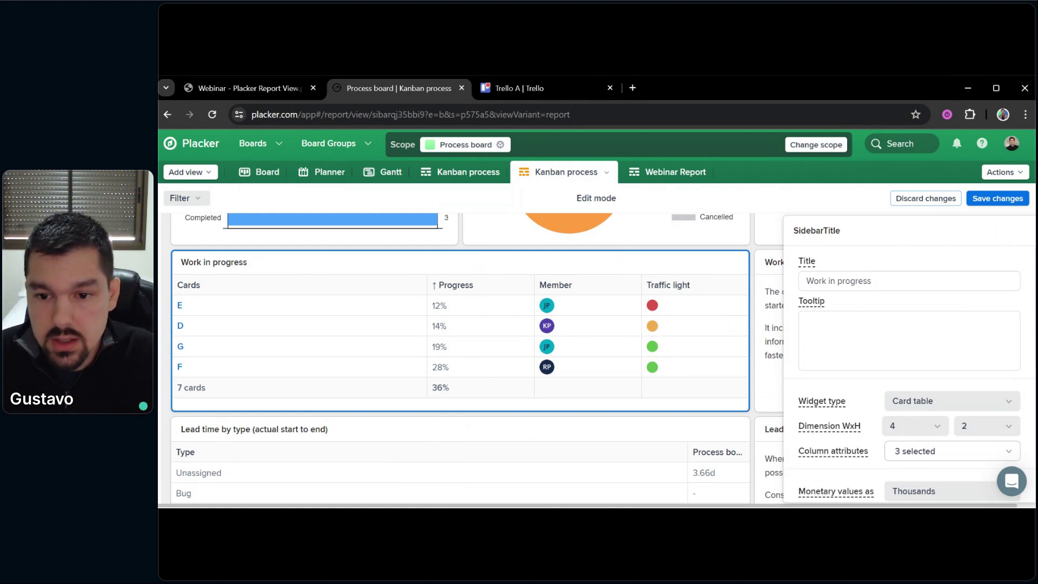
click(940, 205)
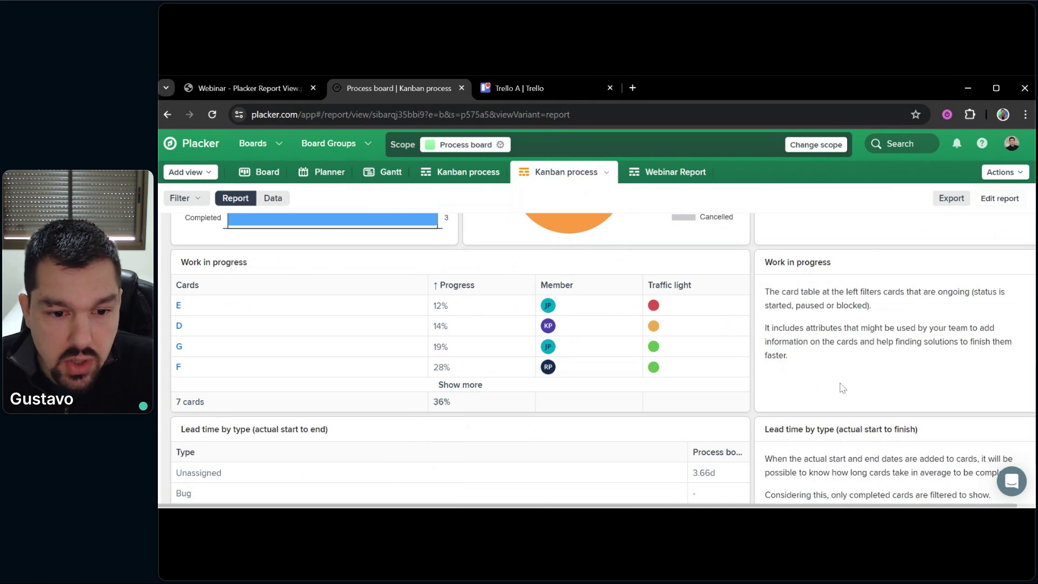
scroll(840, 386, down, 2)
scroll(603, 358, up, 3)
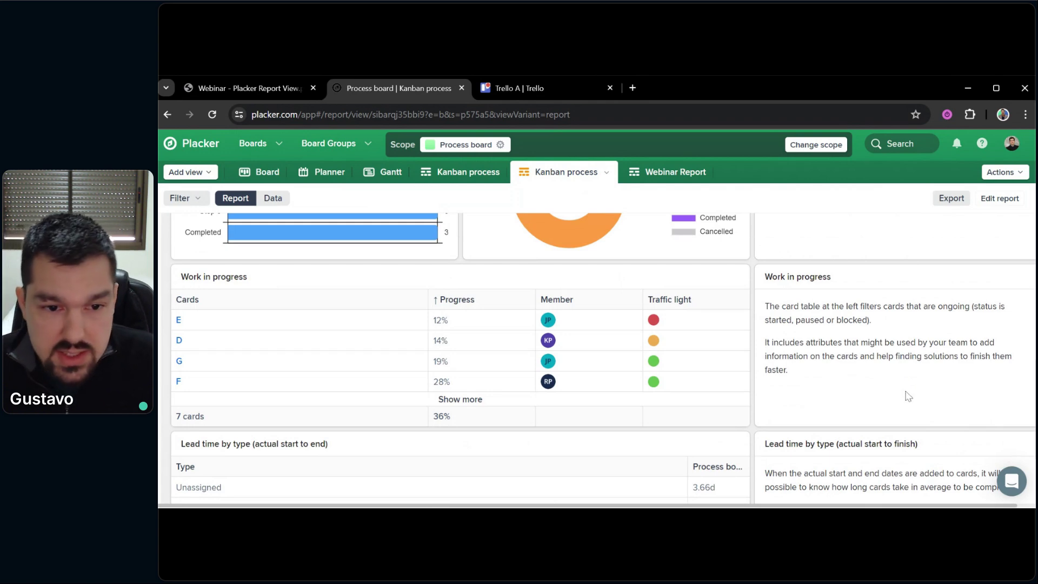
scroll(908, 396, up, 2)
scroll(908, 394, down, 2)
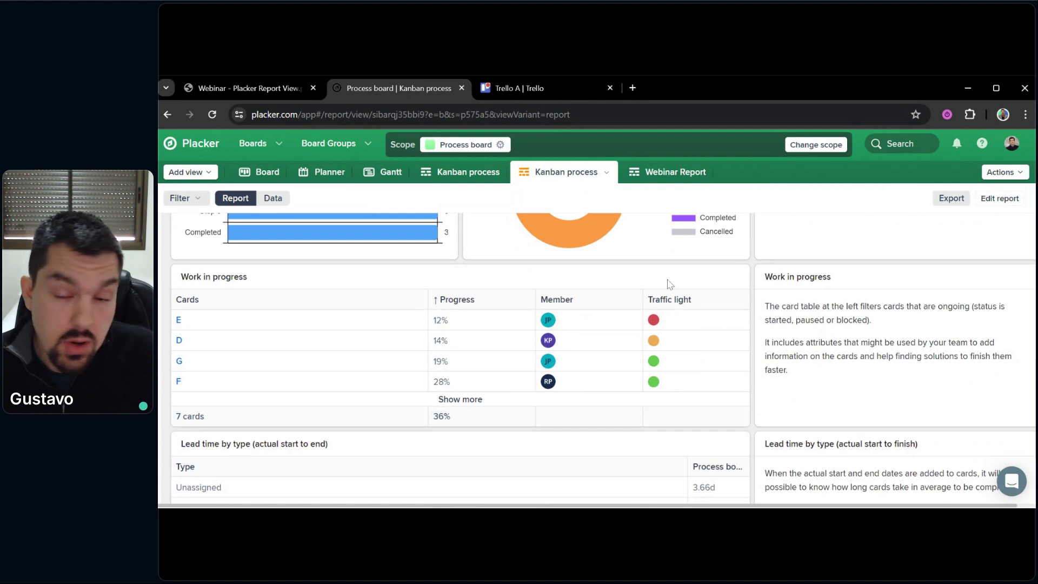
Edit the report and remove Traffic light from the Work in progress widget's column attributes
click(1005, 198)
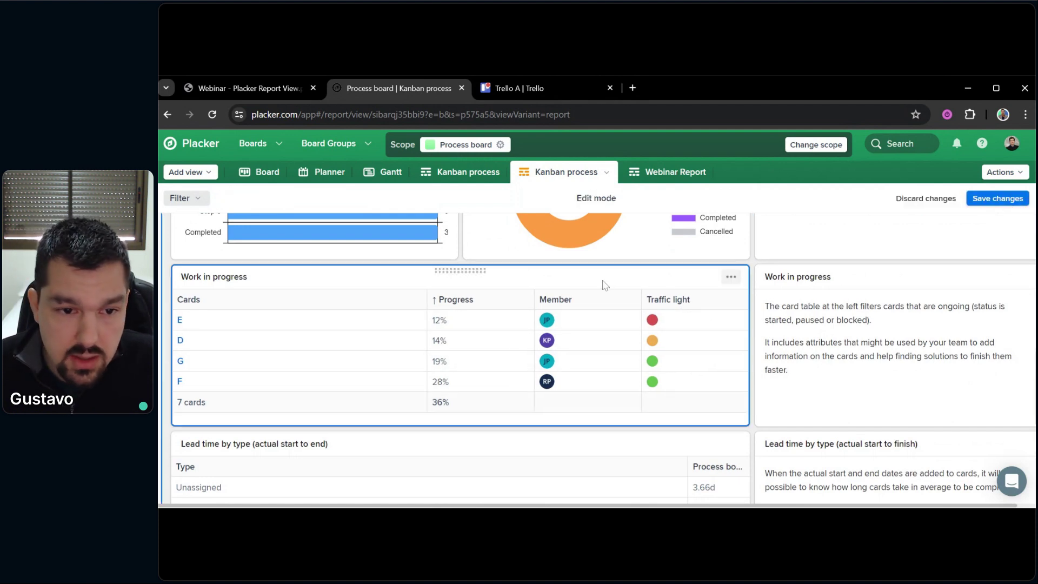
click(451, 281)
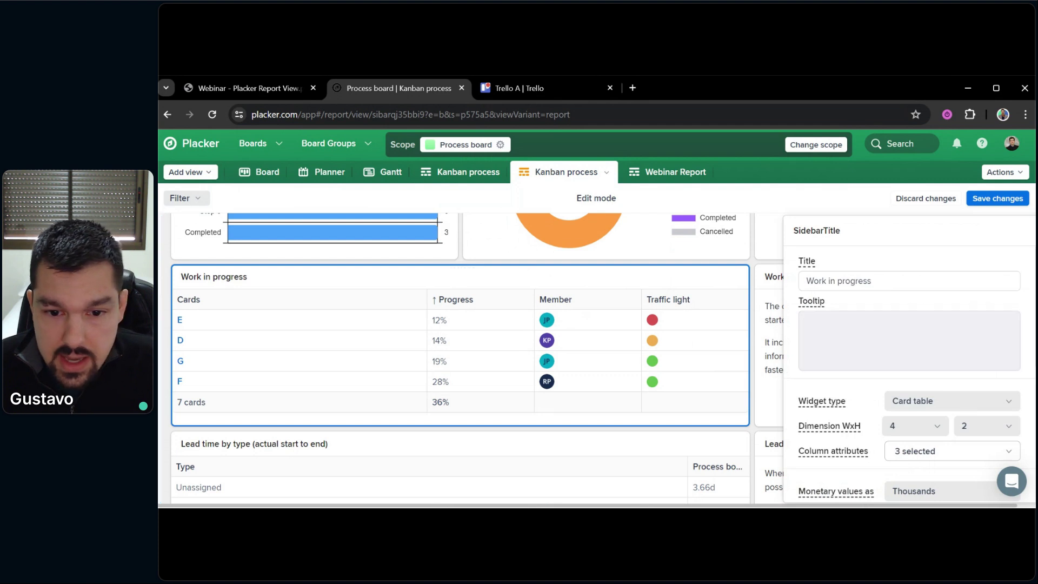
scroll(918, 334, down, 2)
click(917, 334)
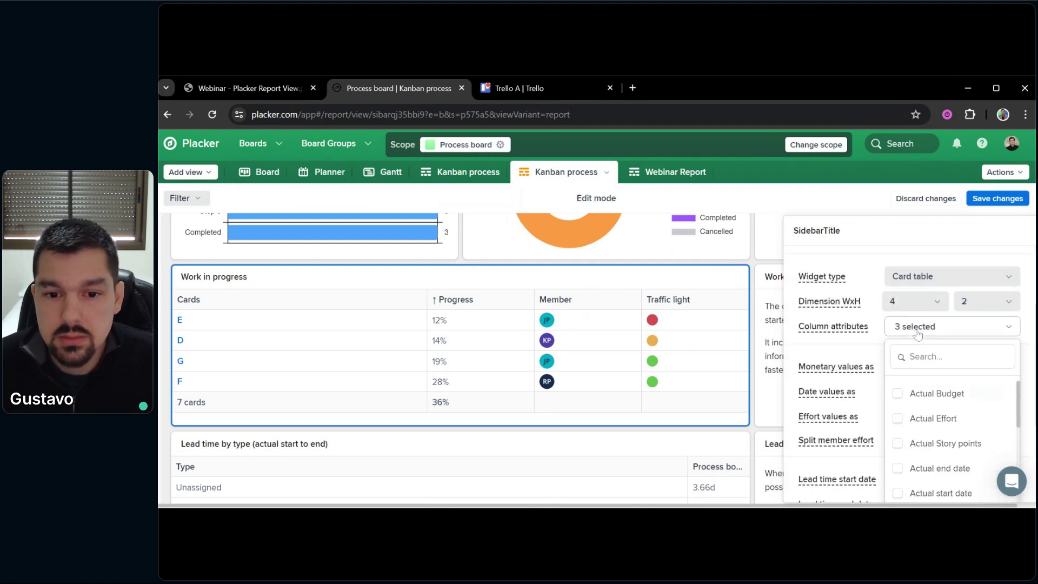
scroll(927, 393, down, 2)
scroll(927, 393, down, 8)
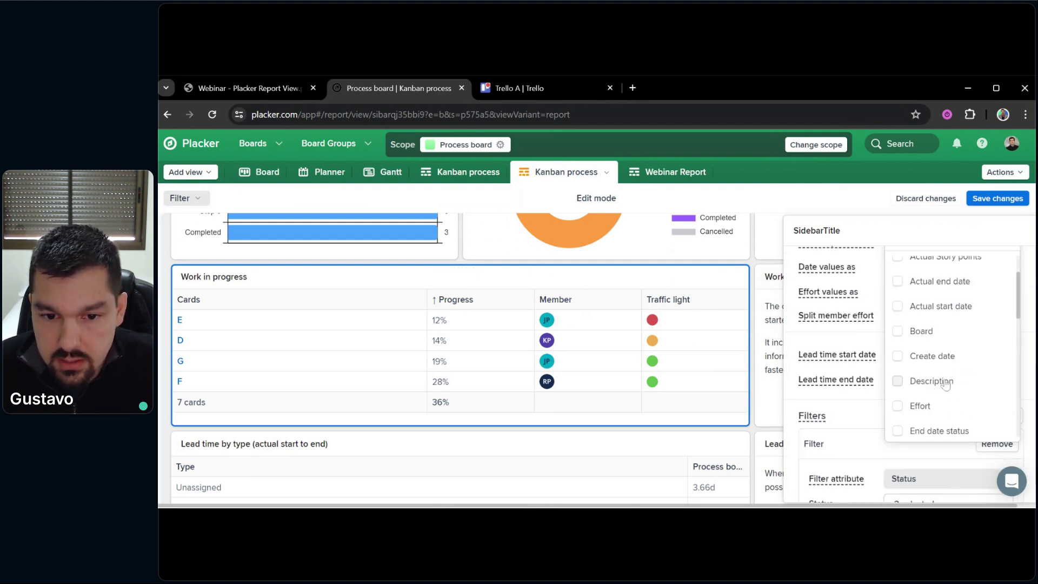
scroll(955, 360, up, 1)
scroll(945, 354, down, 4)
click(930, 401)
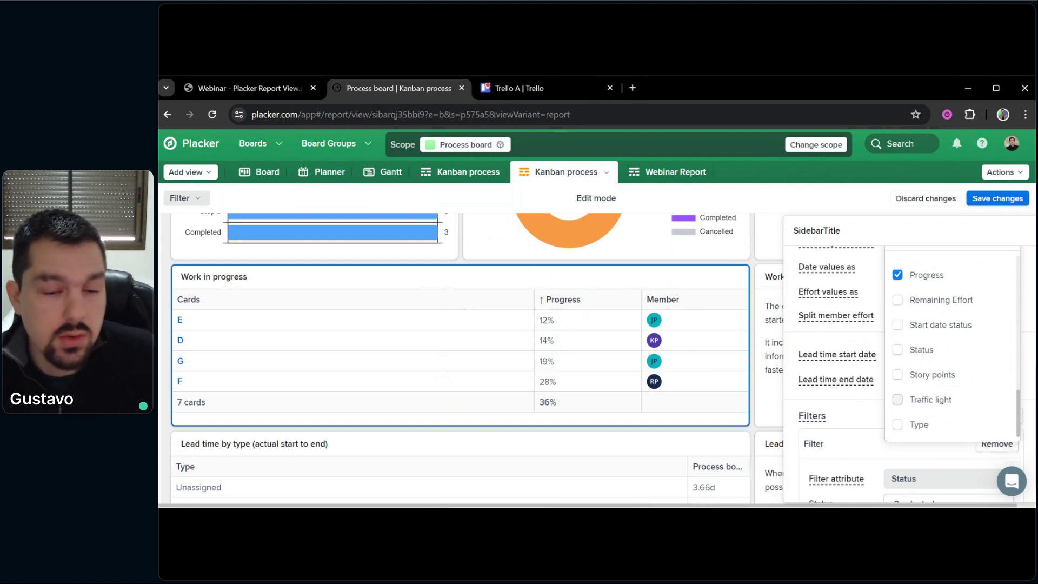
Add Label to the Work in progress widget's column attributes and save the report changes
scroll(899, 307, up, 5)
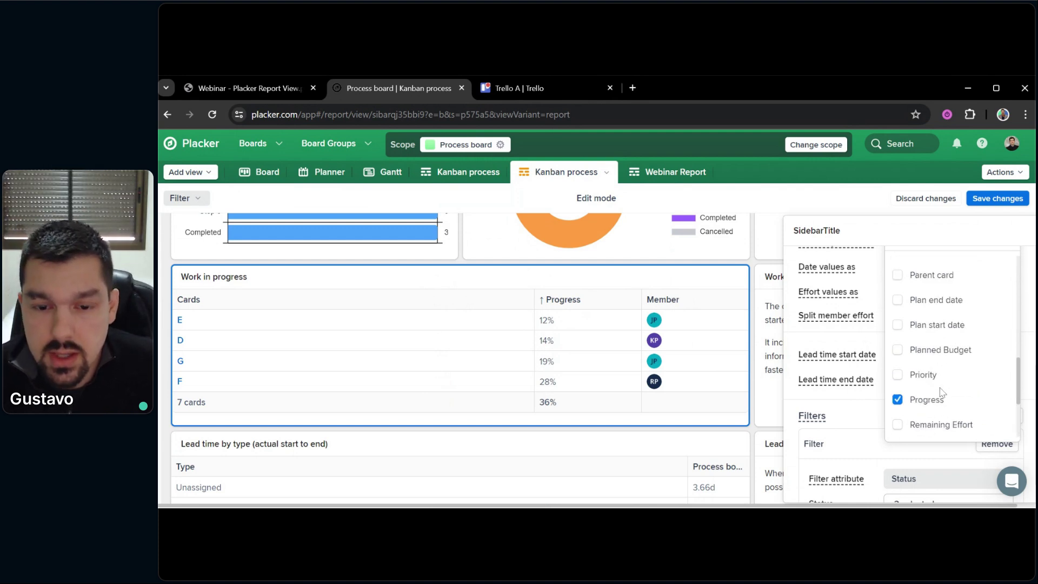
click(897, 301)
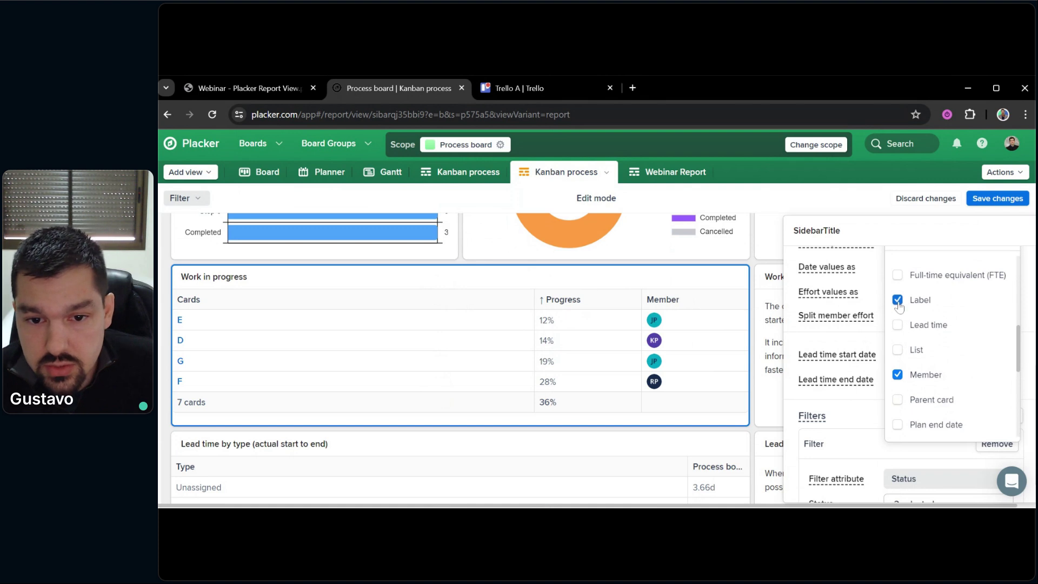
click(847, 336)
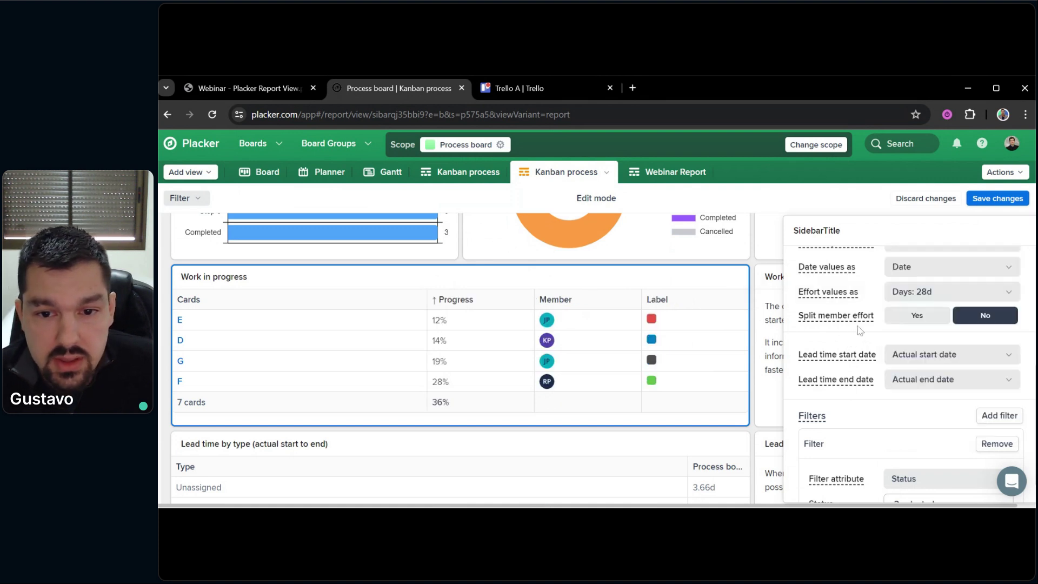
click(987, 198)
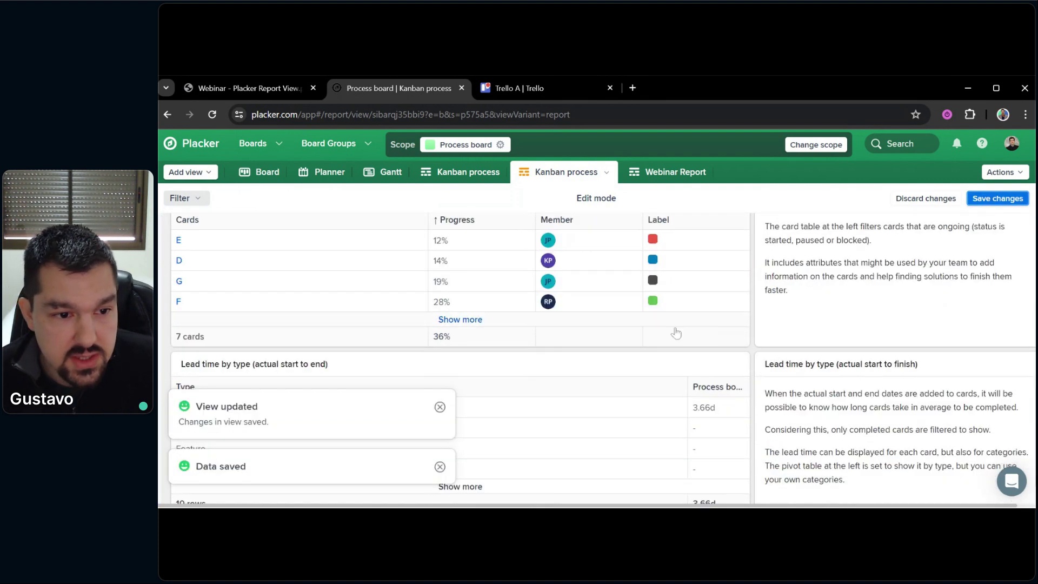
Expand the Work in progress table to its full card list and dismiss the save notifications
click(459, 321)
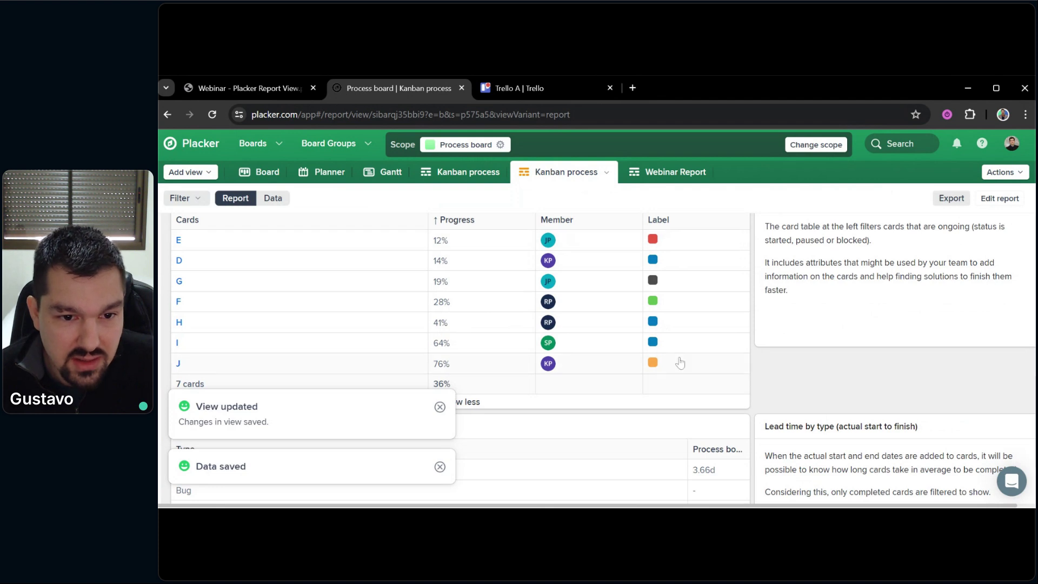
scroll(679, 356, up, 1)
click(440, 466)
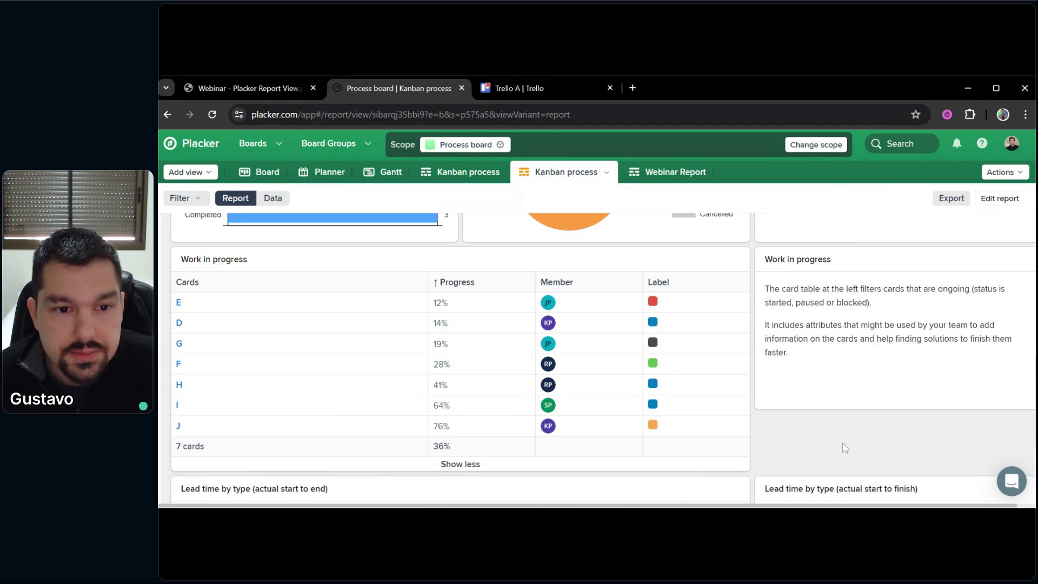
Look over the top of the Kanban process report, the other Kanban process report, and the Board and Gantt views
scroll(841, 446, up, 3)
scroll(603, 358, up, 4)
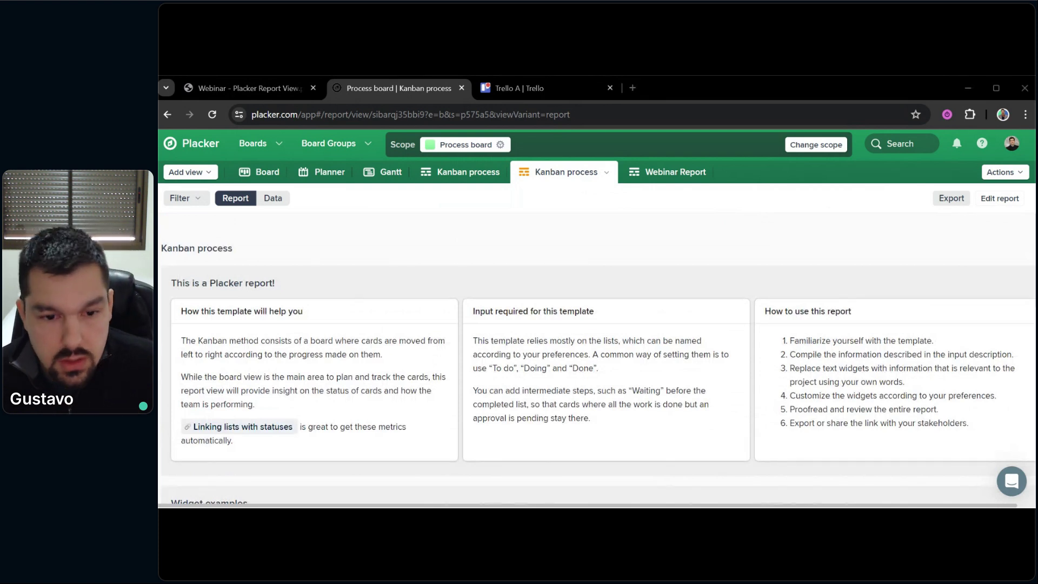
click(729, 262)
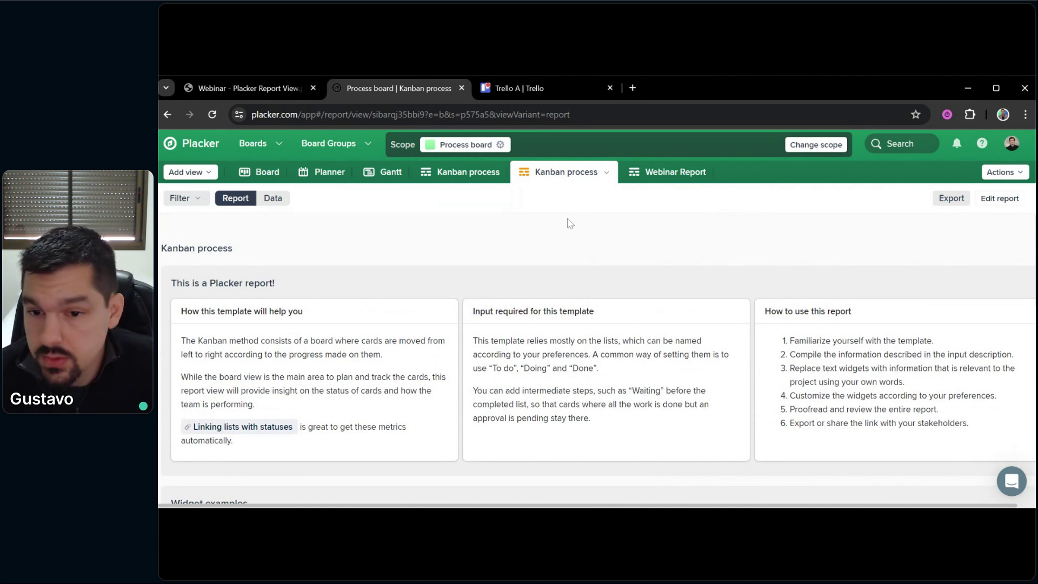
click(435, 177)
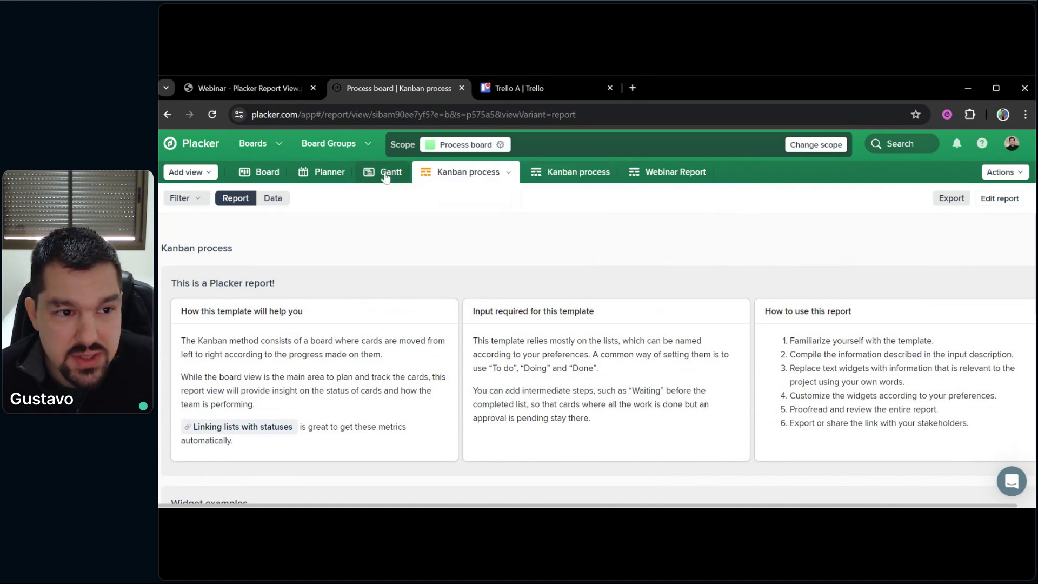
click(263, 177)
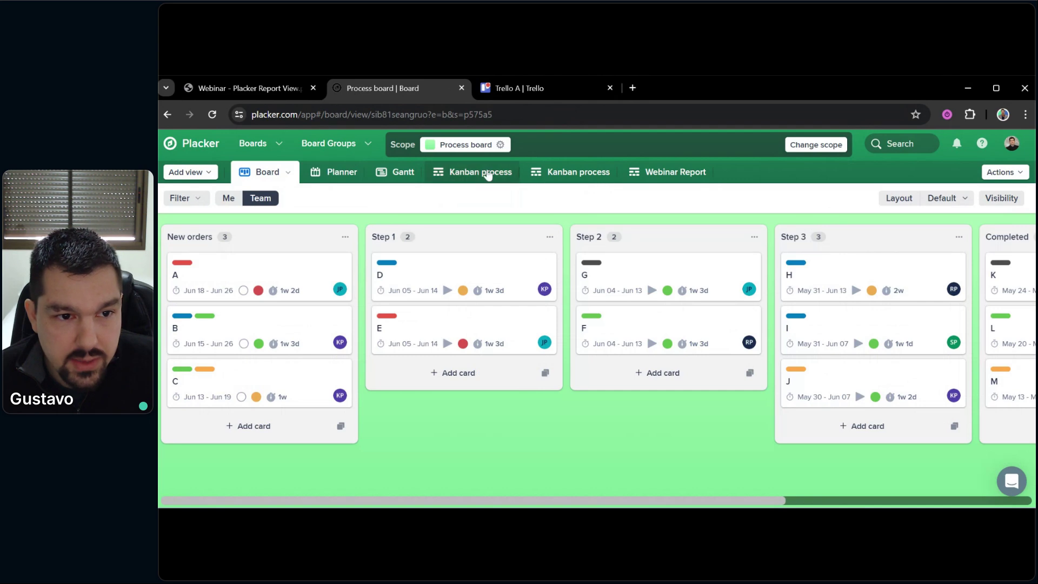
click(556, 178)
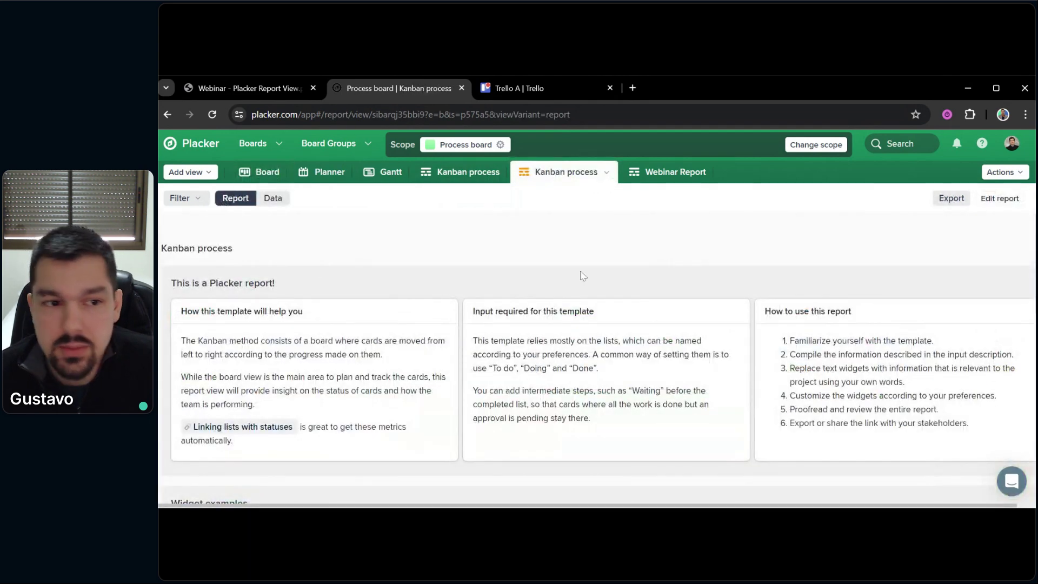
click(382, 173)
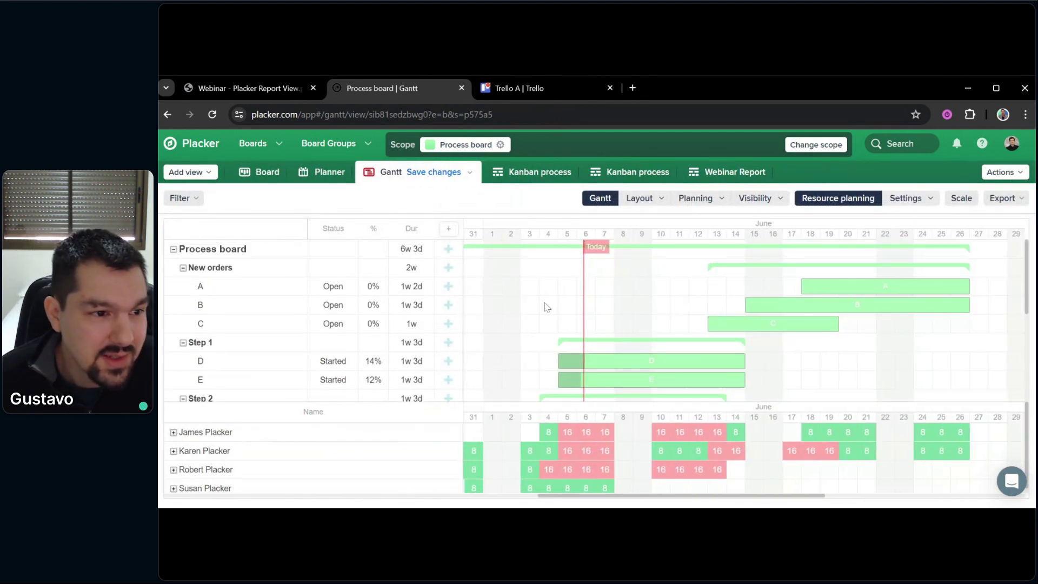
Add a new Report (Empty) view to the Process board and close its view settings unchanged
click(192, 173)
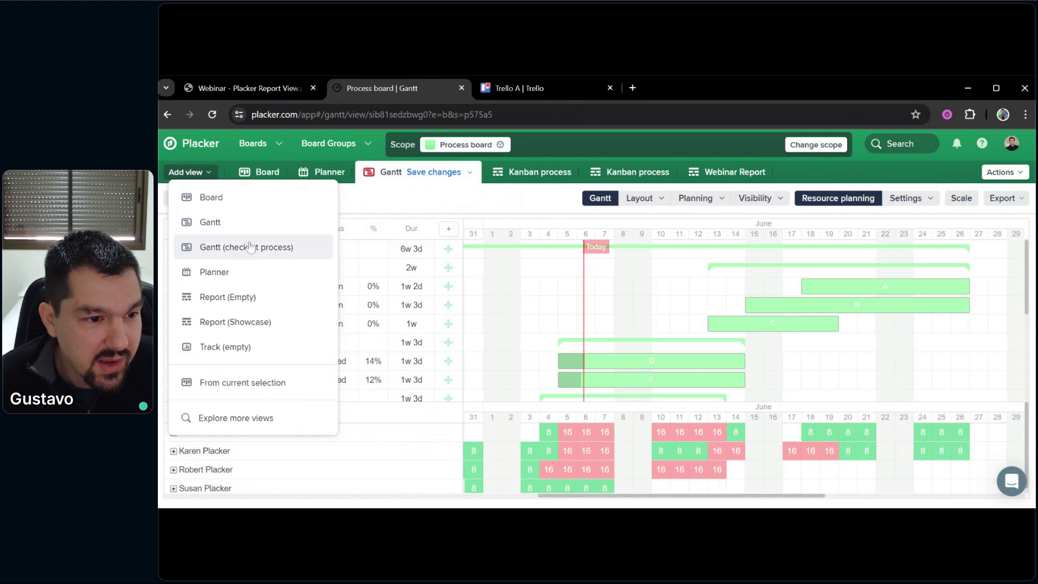
click(241, 305)
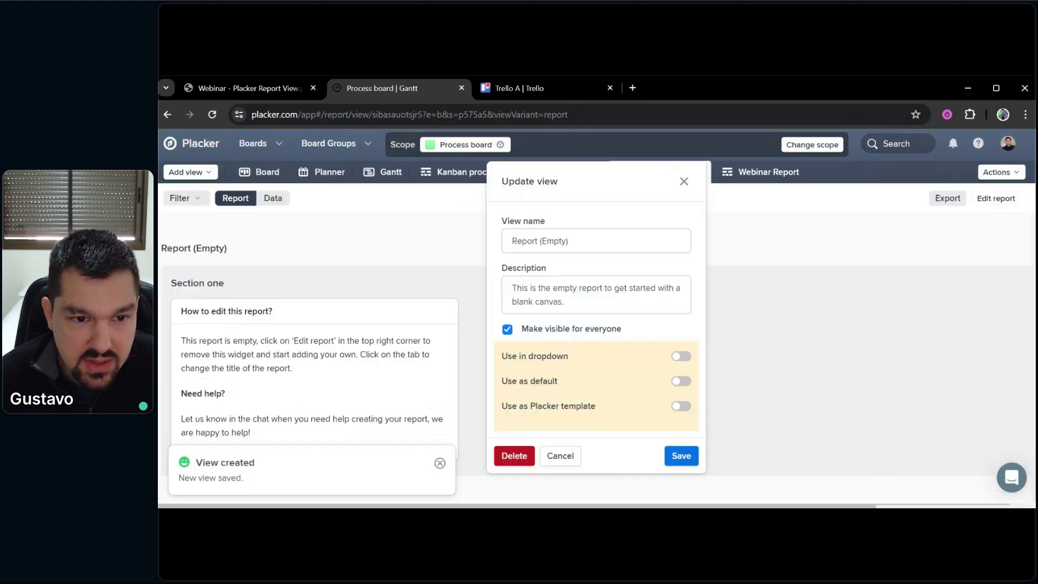
click(683, 183)
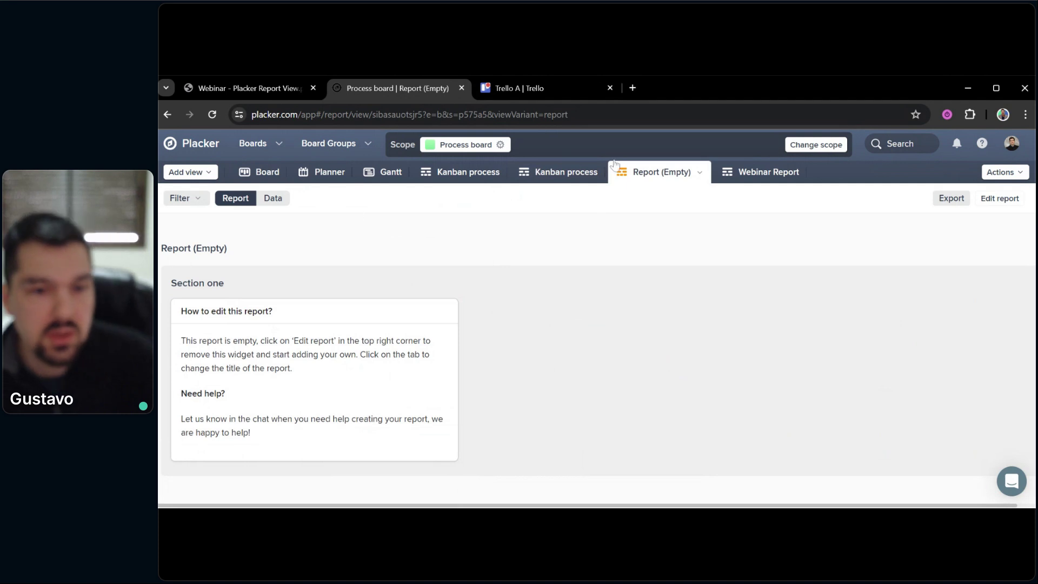
Edit the new report and retitle the text widget in Section one "Lead time report"
click(999, 199)
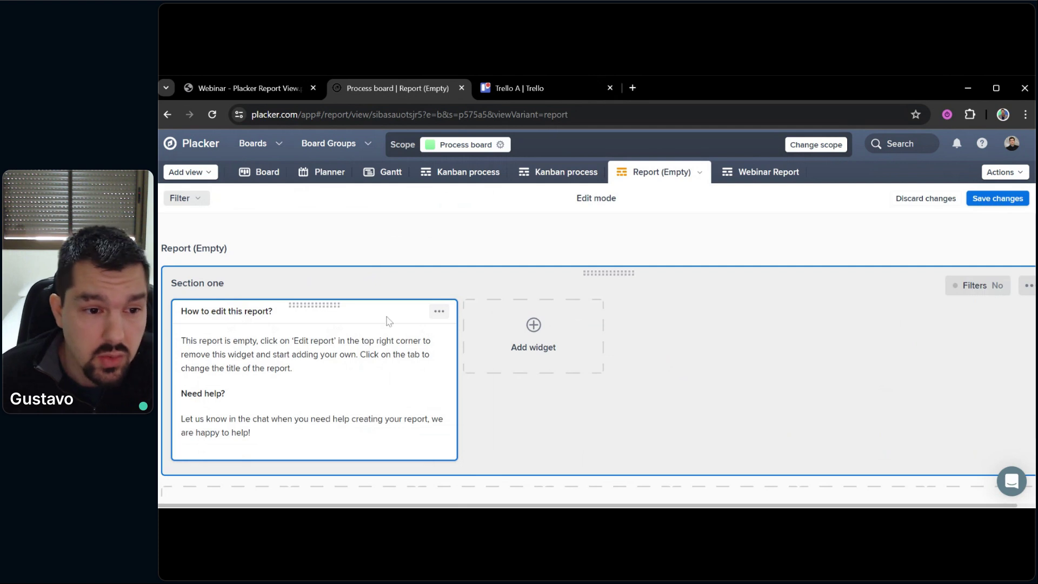
click(438, 311)
click(362, 353)
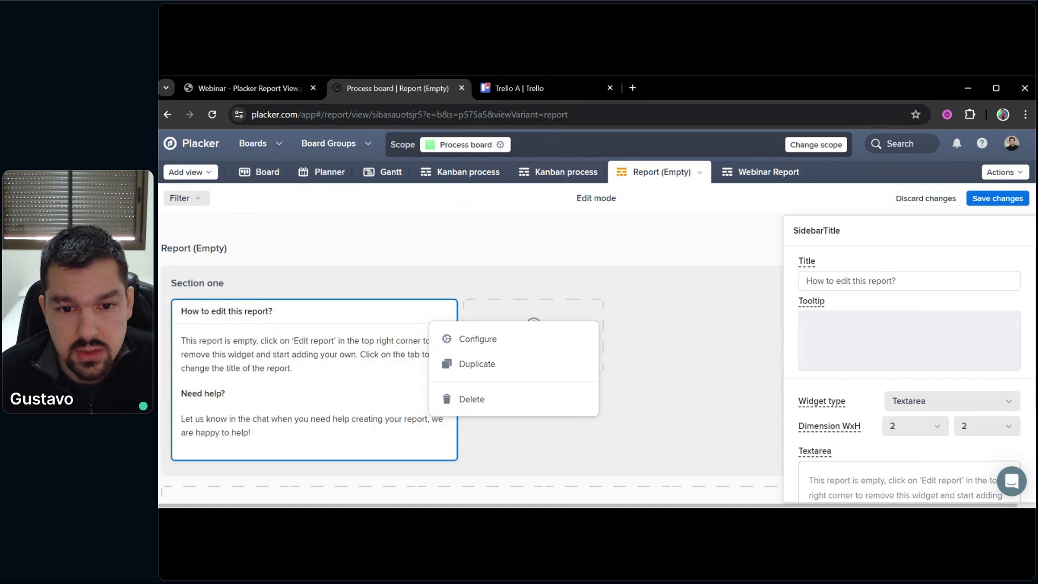
click(833, 280)
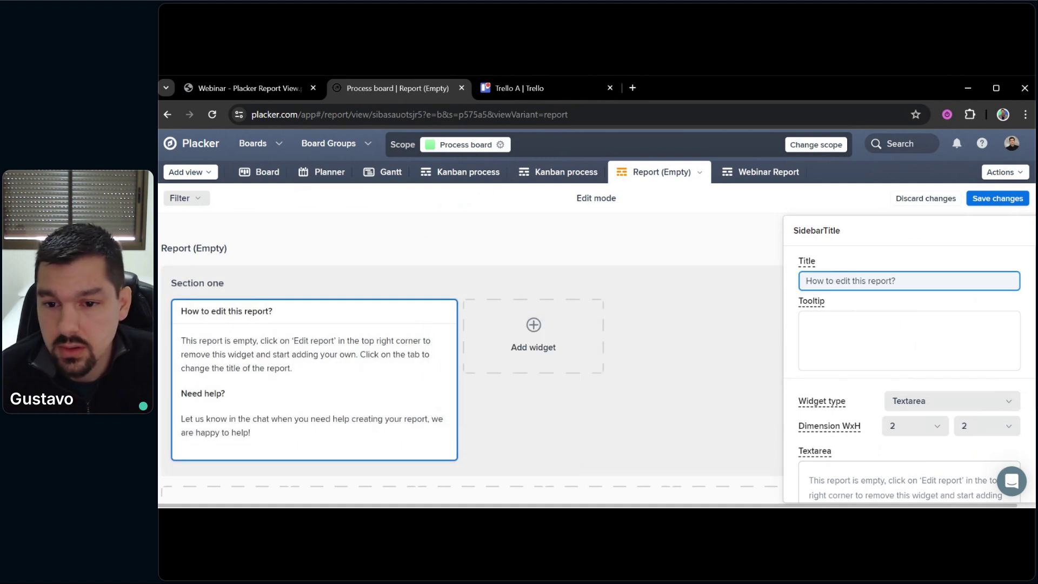
key(ctrl+a)
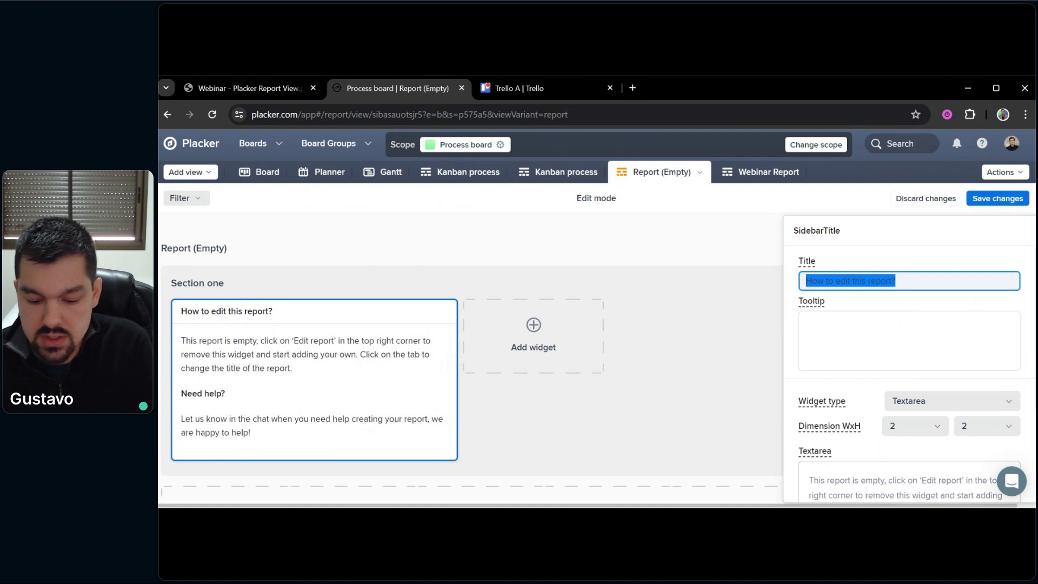
text(Lead time report)
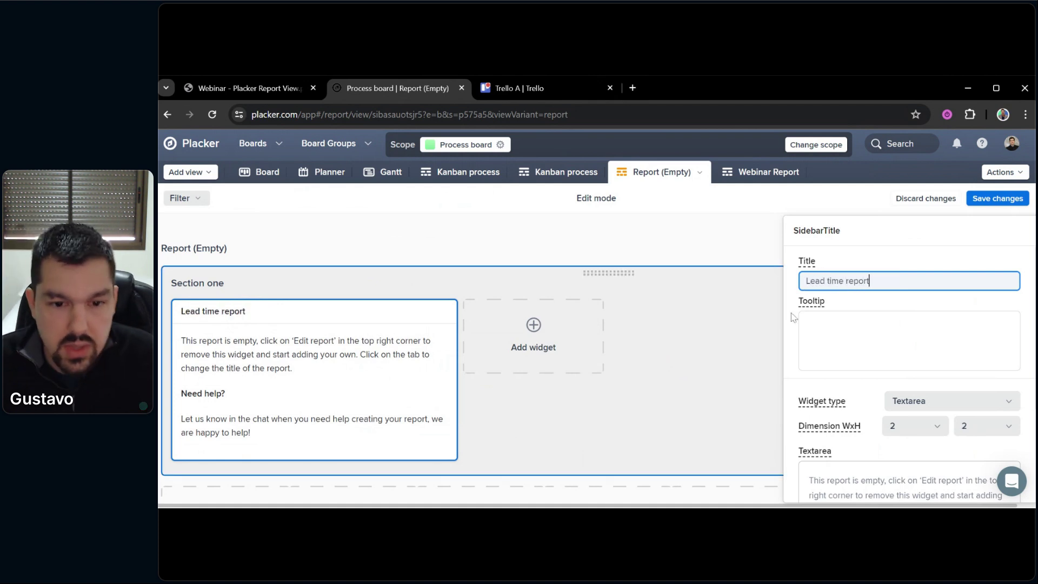
Replace the Lead time report widget's text with "This report will show us how long cards are taking to be completed."
scroll(872, 379, down, 2)
click(853, 438)
scroll(853, 438, down, 1)
drag(974, 448, 787, 334)
key(BackSpace)
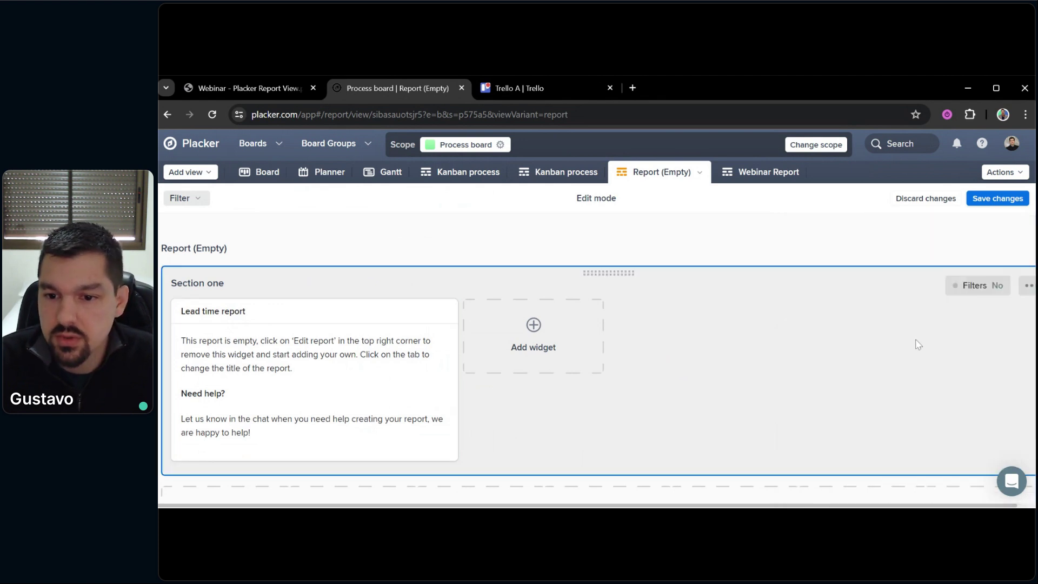
click(342, 315)
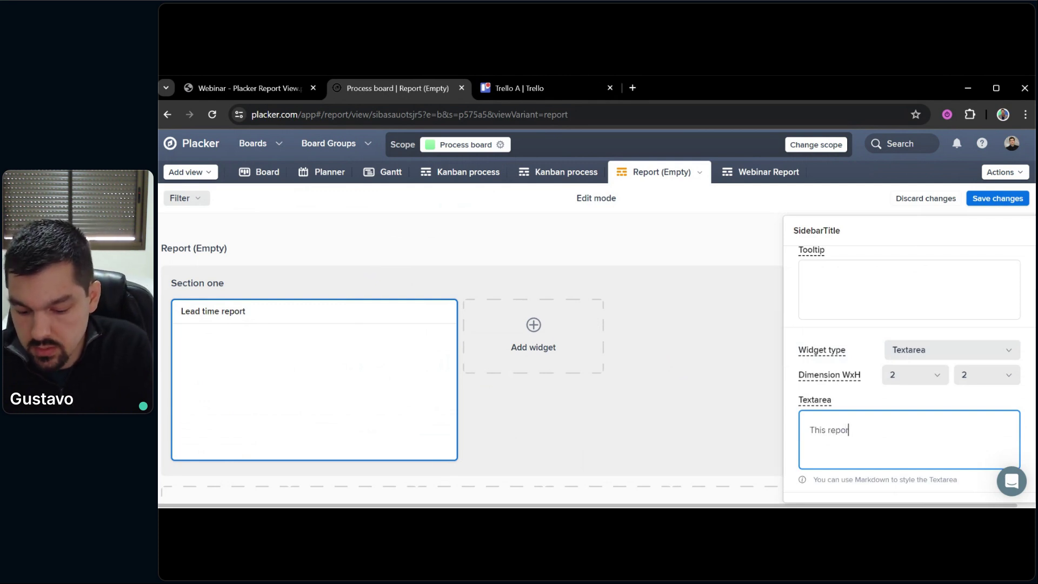
text(This report will sho)
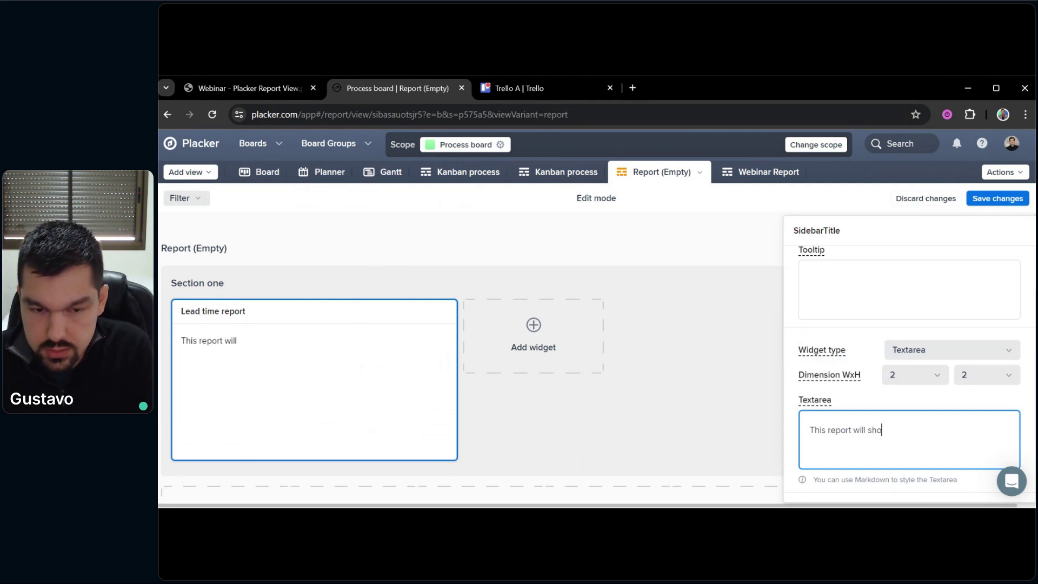
text(w us how long cards are)
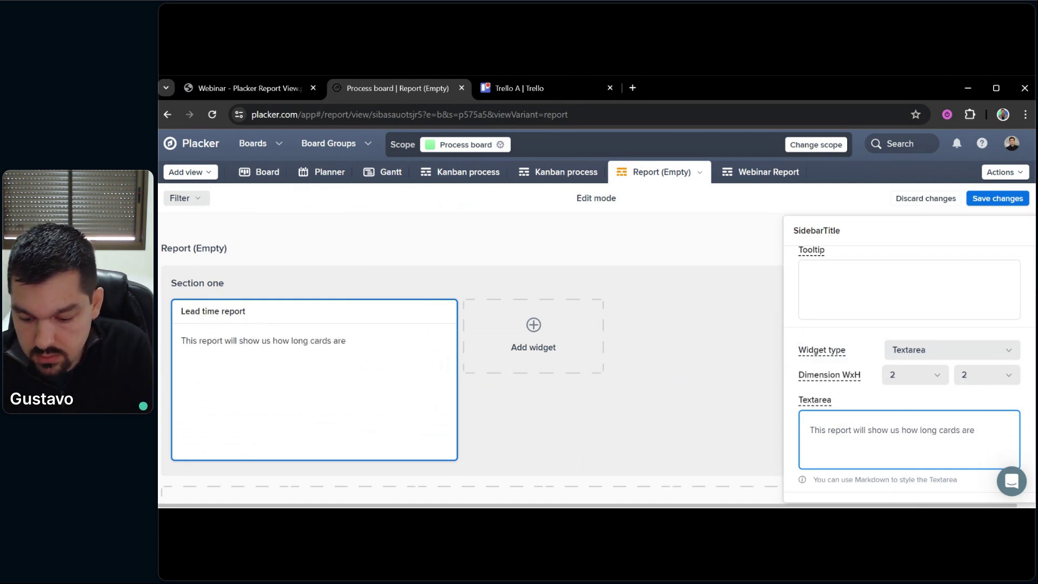
text( taking to be completed.)
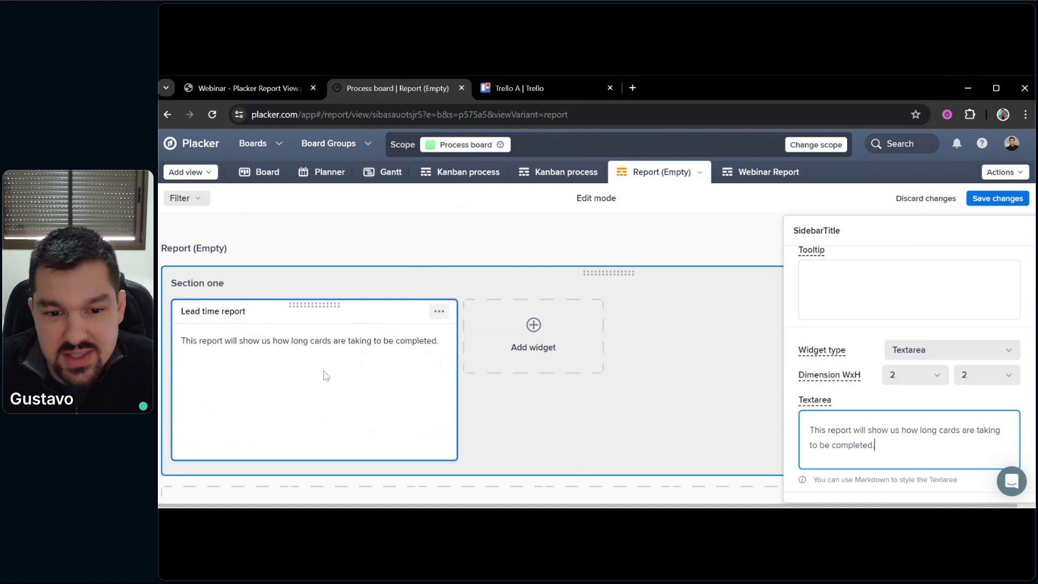
Set the Lead time report widget's height to 1, check the Markdown styling hint and place the cursor in its text
click(968, 378)
click(970, 408)
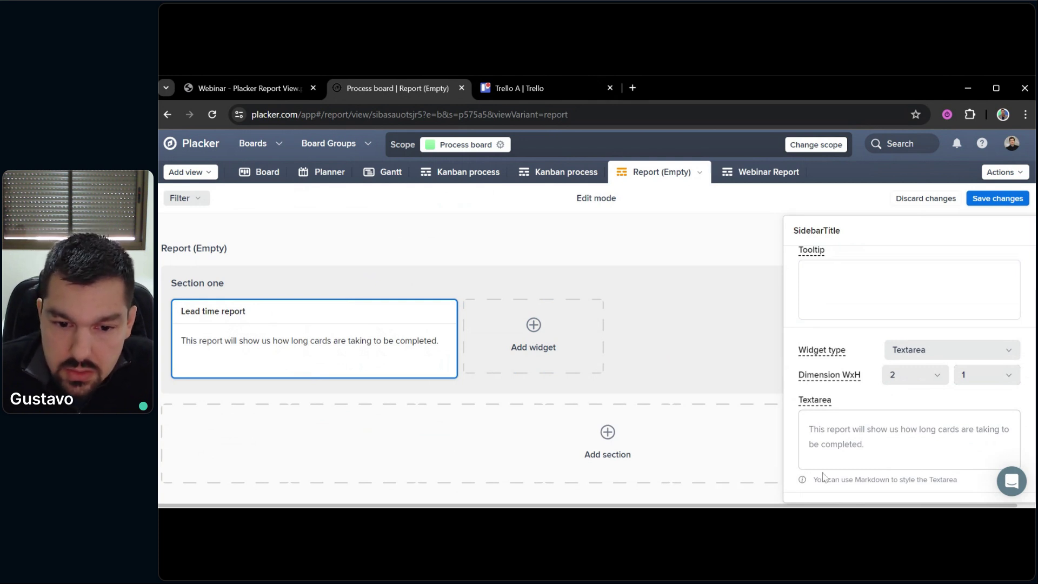
drag(812, 479, 953, 479)
click(971, 483)
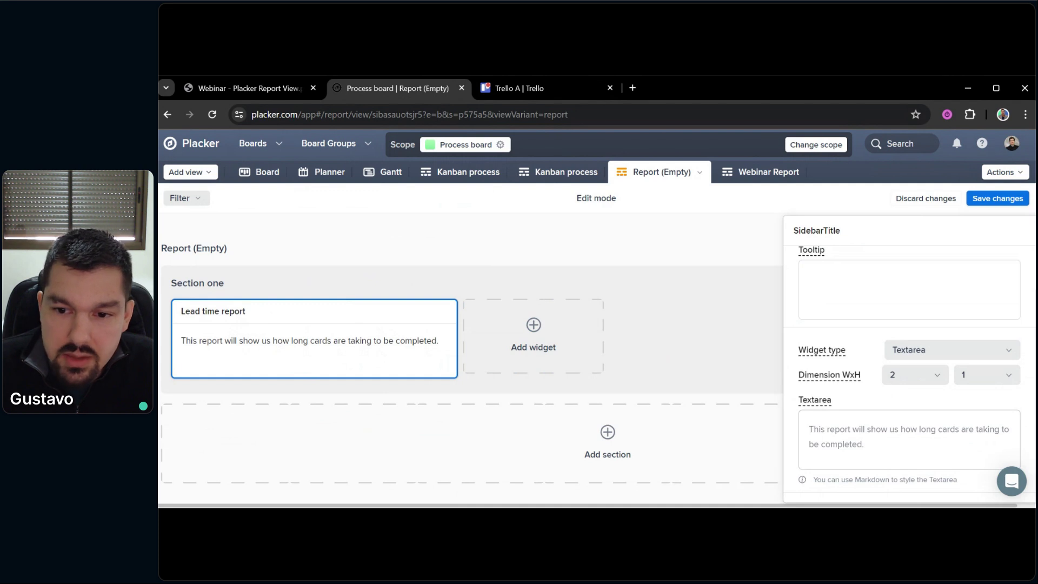
click(912, 431)
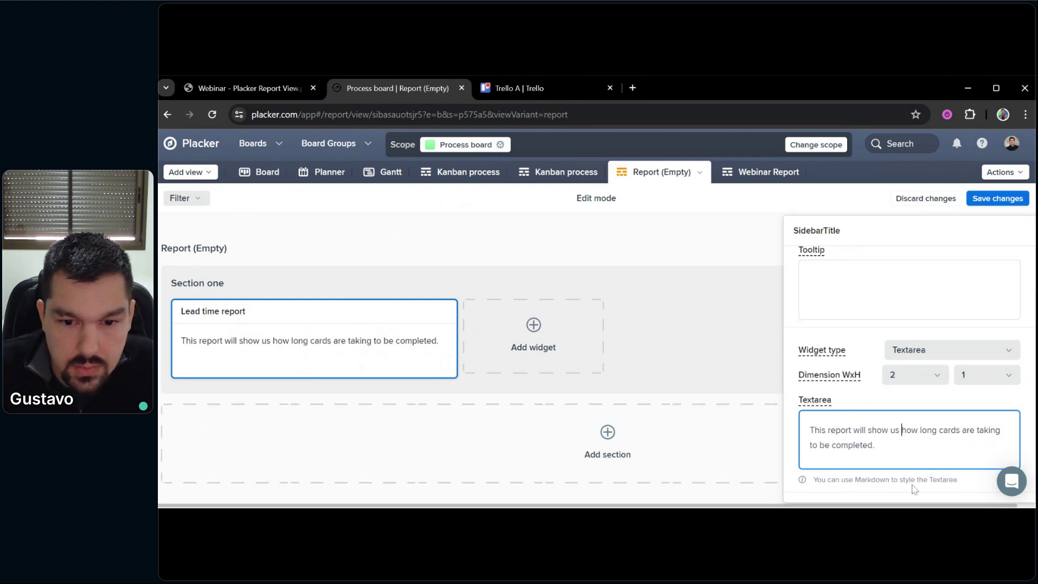
Bold "how long cards are taking" in the Lead time report widget with Markdown asterisks, save the report and dismiss the notifications
text(**)
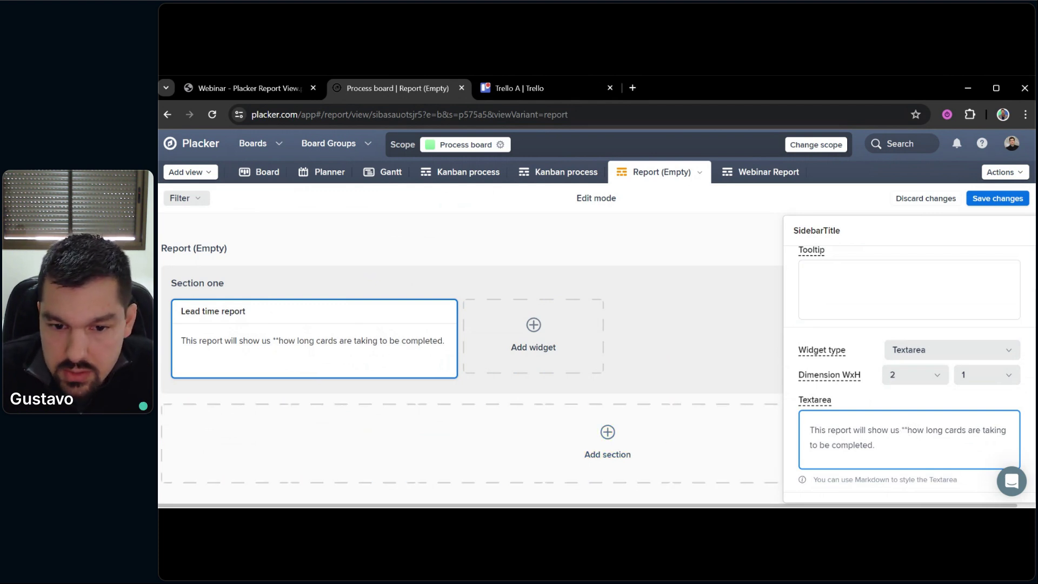
text(**)
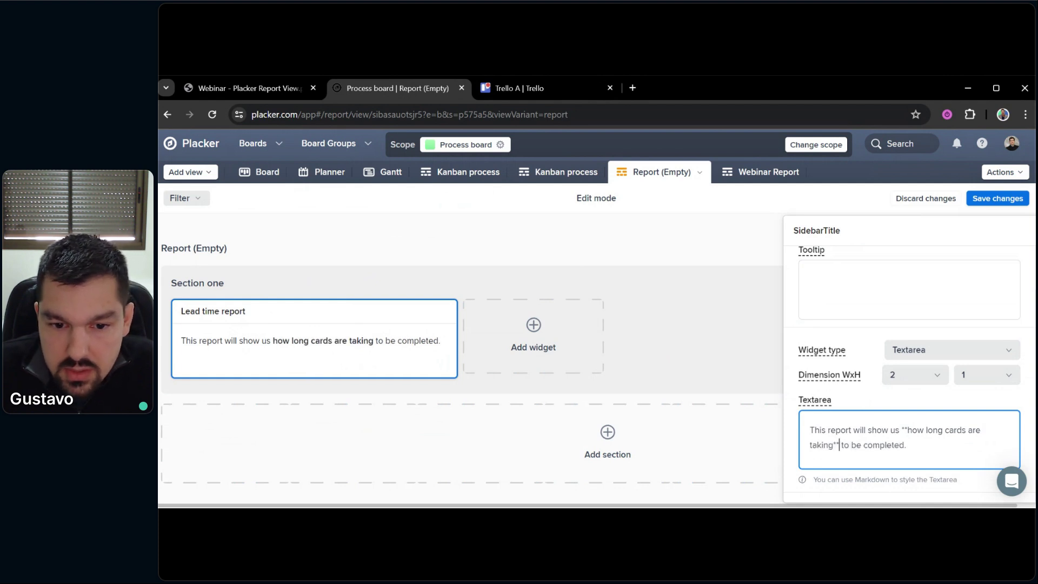
click(997, 198)
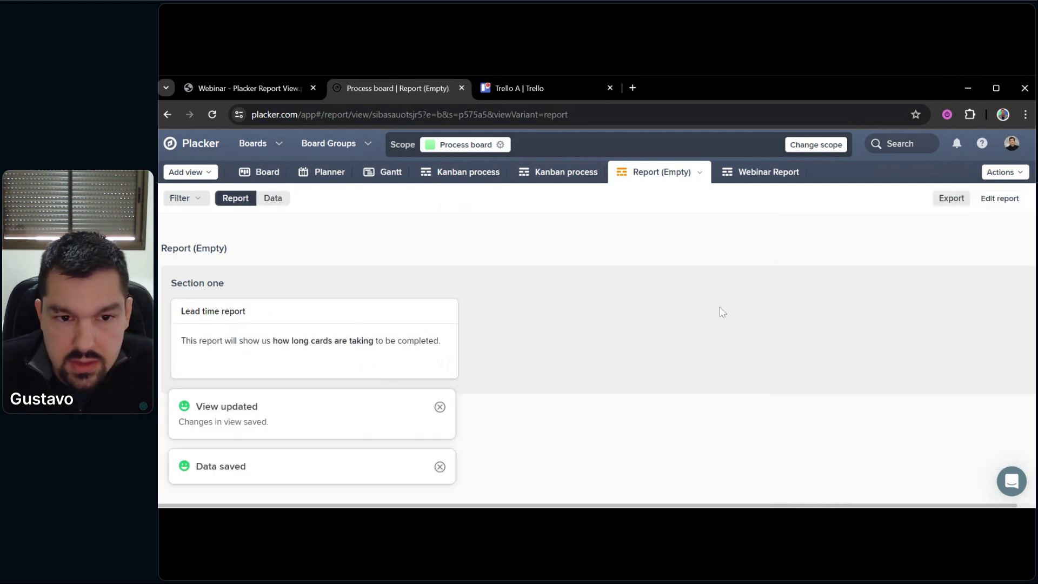
click(439, 406)
click(439, 466)
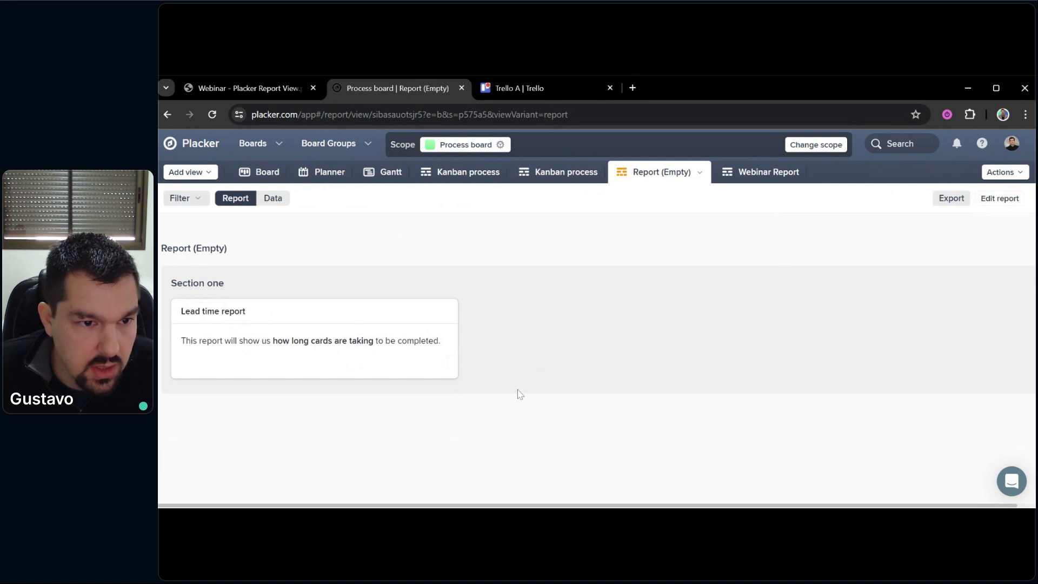
Search the web for "markdown syntax" in a new browser tab and look through the Markdown Guide's Basic Syntax page
click(632, 88)
text(ma)
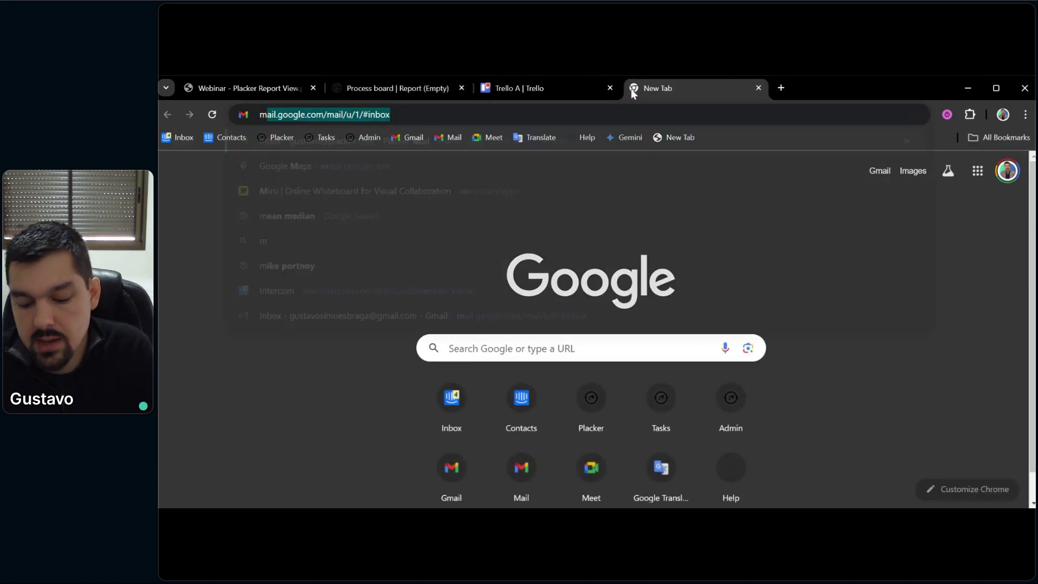
text(rkdown )
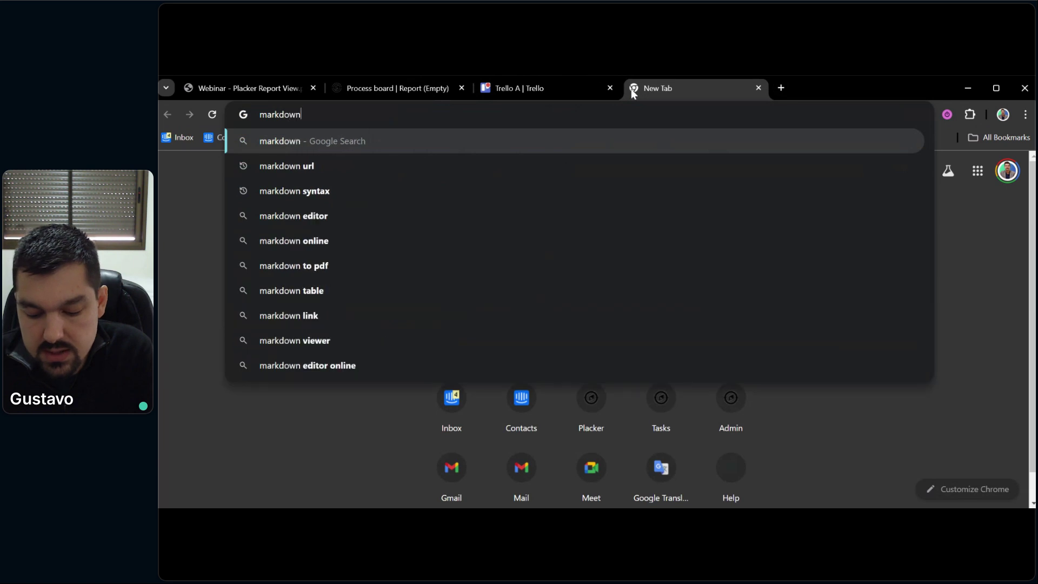
text(syntax)
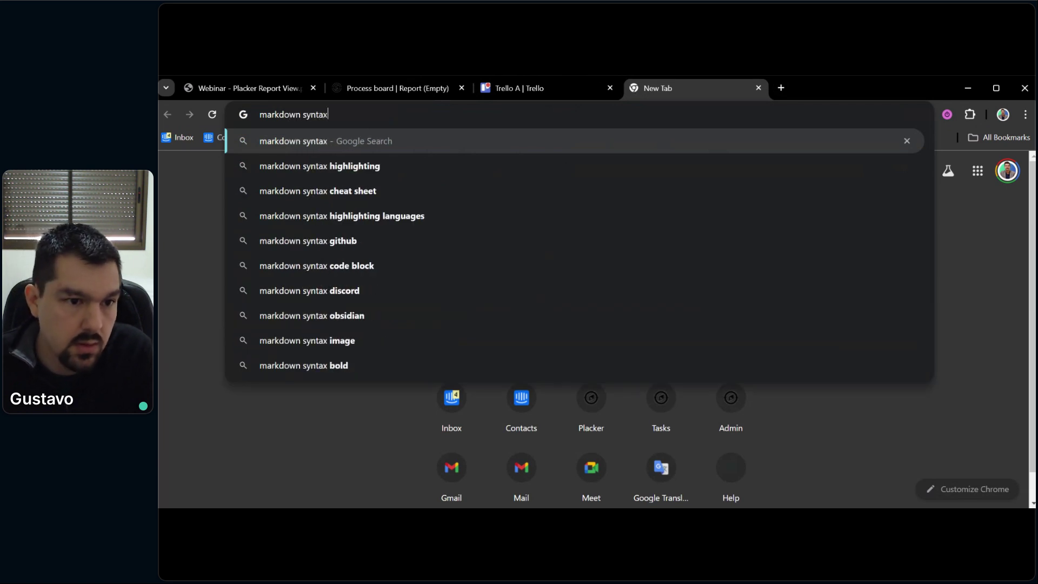
key(Return)
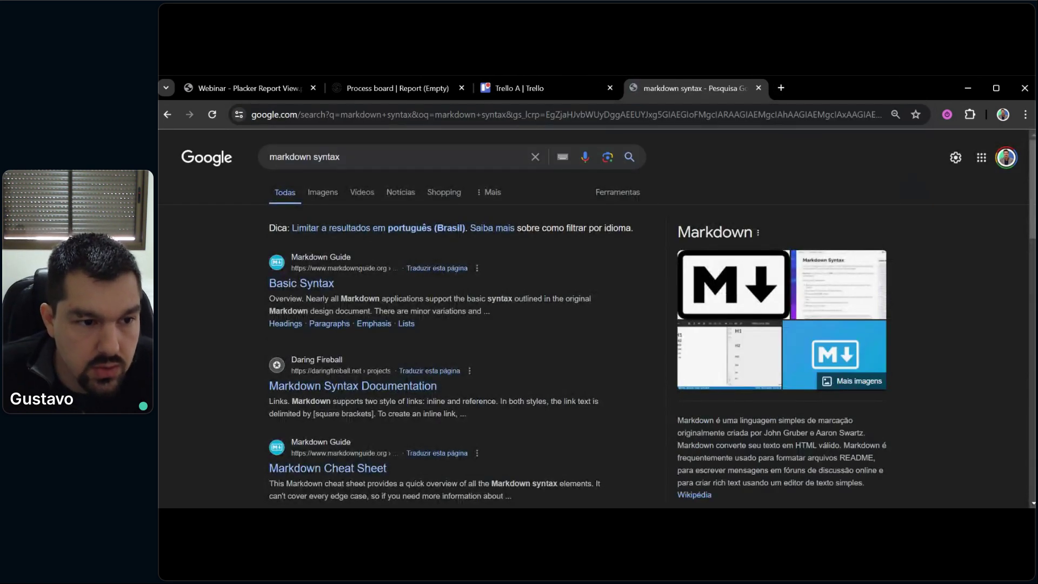
click(312, 281)
scroll(517, 405, down, 4)
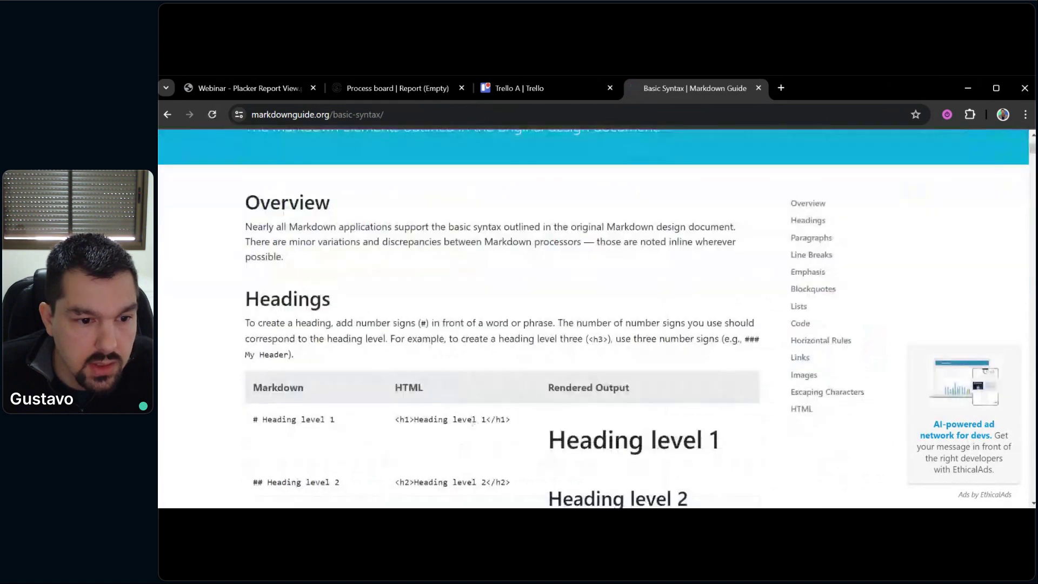
scroll(540, 400, down, 3)
scroll(659, 356, up, 8)
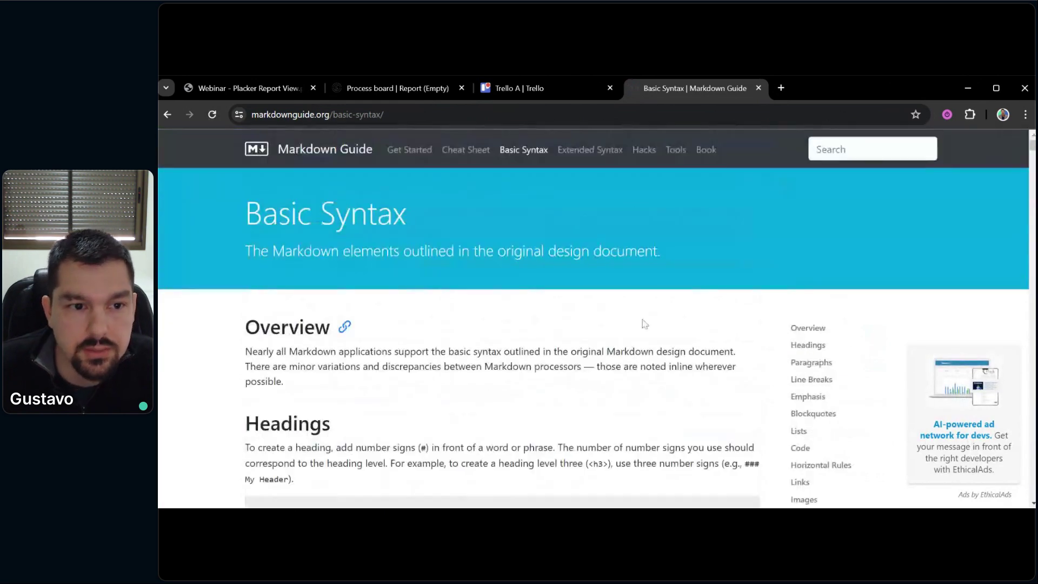
Return to the Process board report, edit it and add a single value widget to Section one with Lead time as its value attribute
click(453, 88)
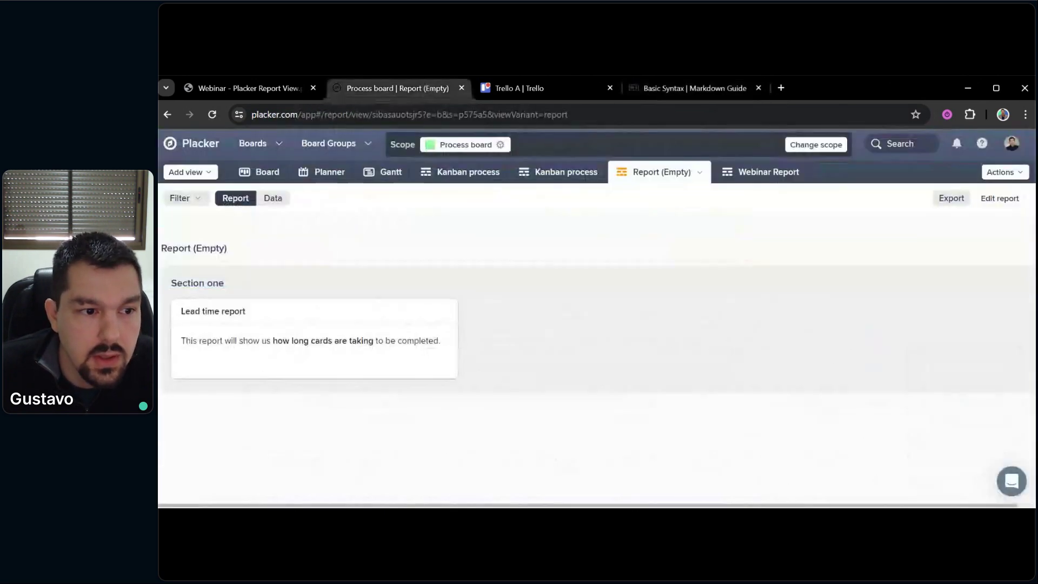
click(1020, 198)
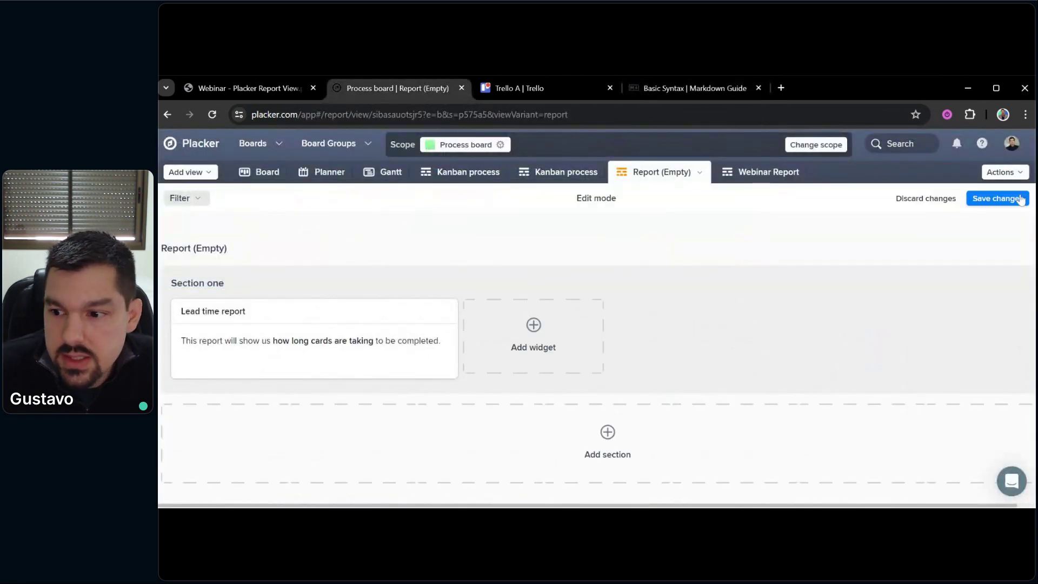
click(536, 335)
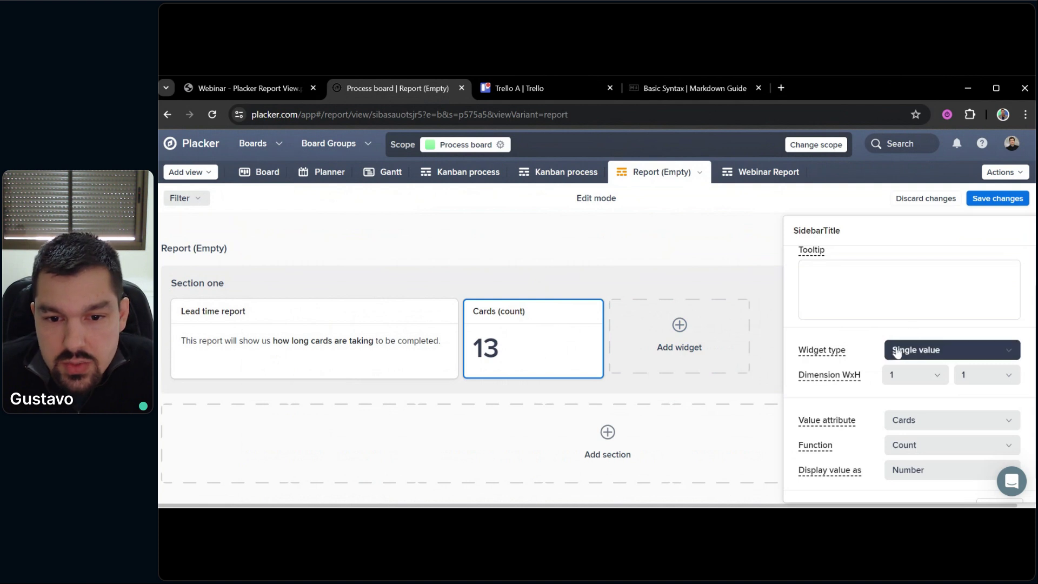
scroll(896, 352, down, 1)
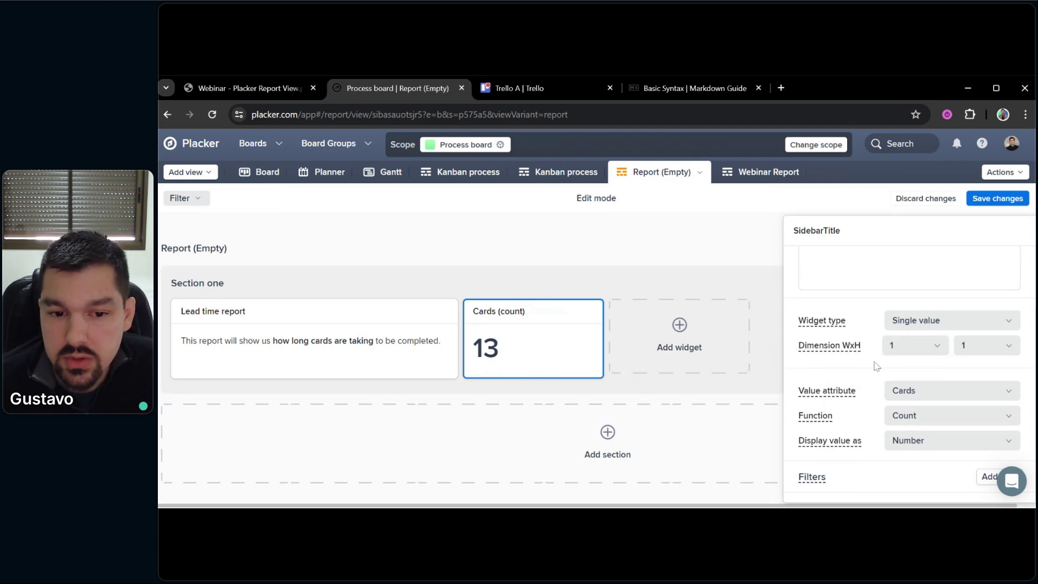
click(920, 396)
scroll(919, 332, down, 2)
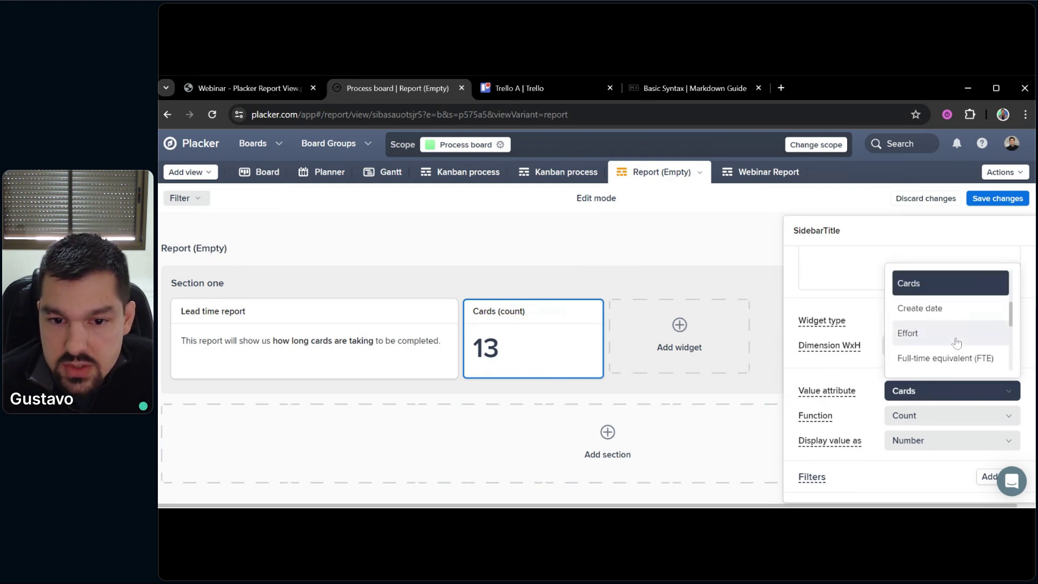
scroll(955, 340, down, 3)
scroll(914, 337, up, 2)
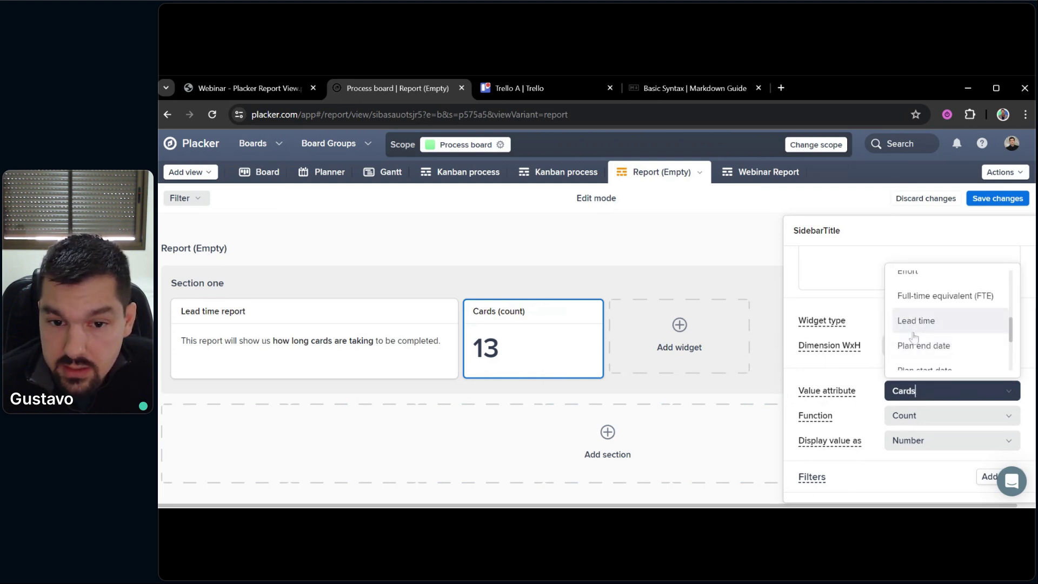
click(914, 322)
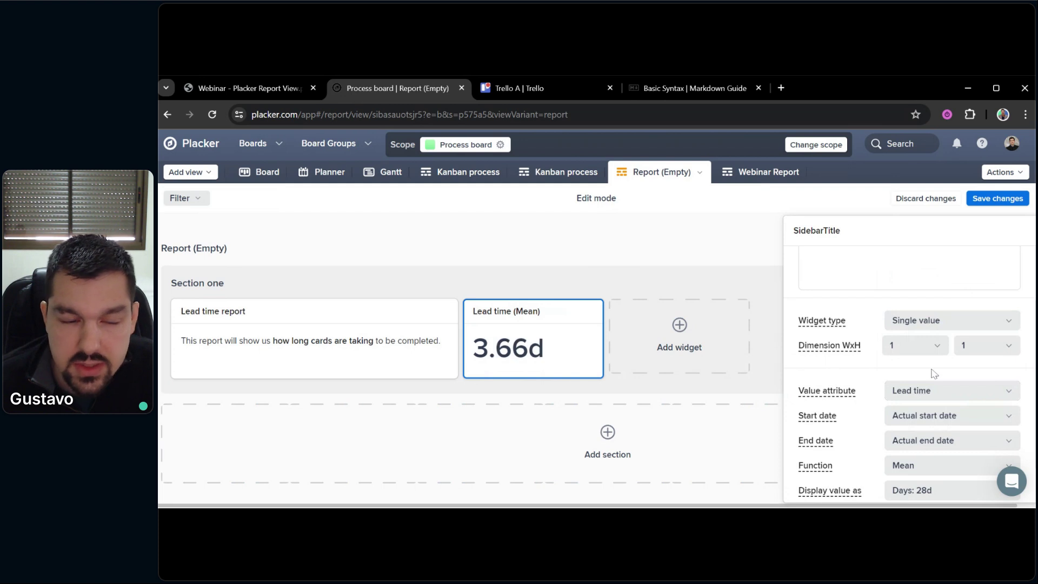
Set the lead time widget's start date to Plan start date and end date to Plan end date, keep the Mean function and save the report
scroll(933, 373, down, 1)
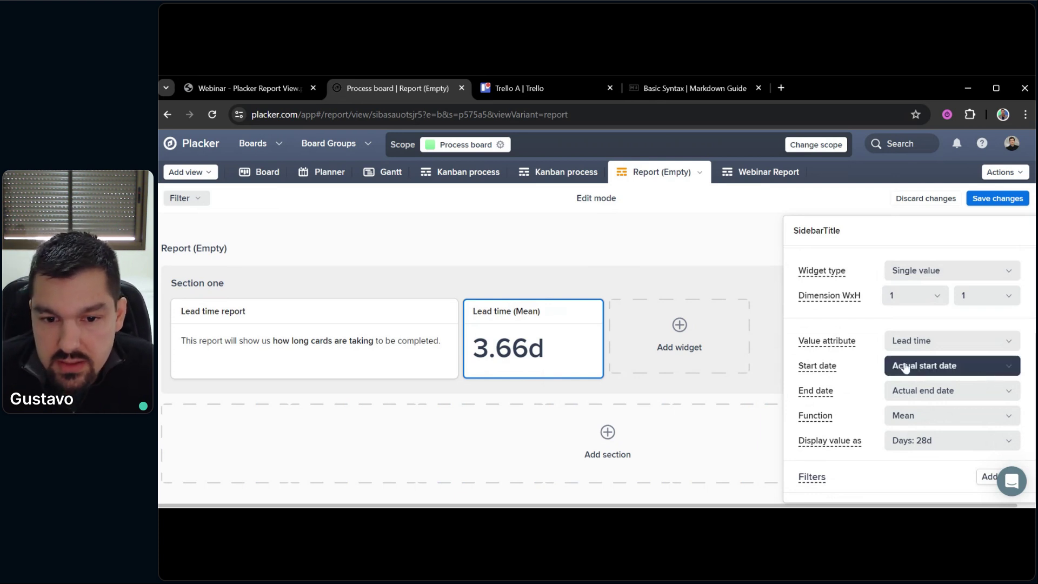
click(919, 371)
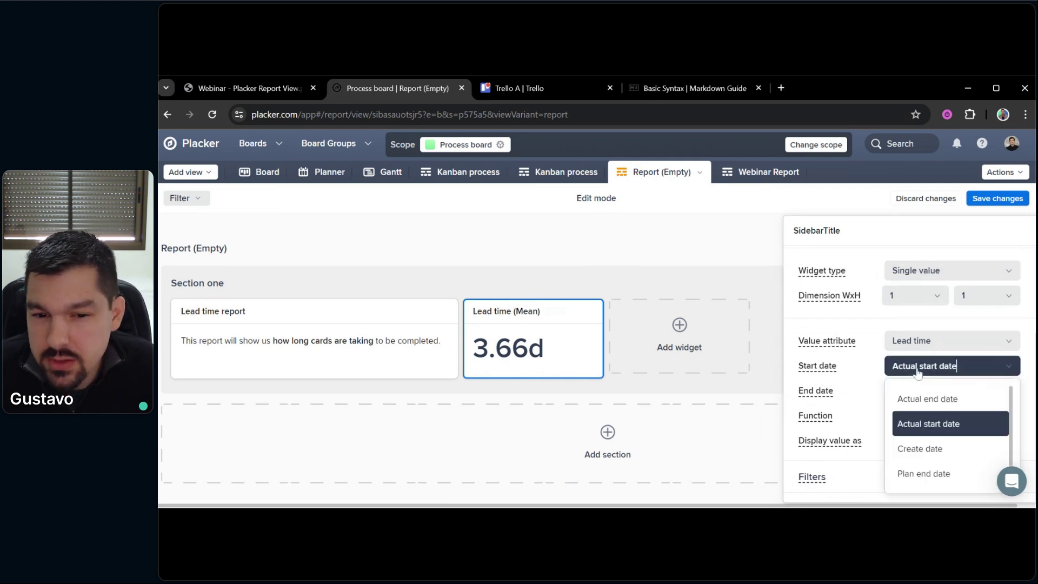
scroll(924, 454, down, 1)
click(926, 479)
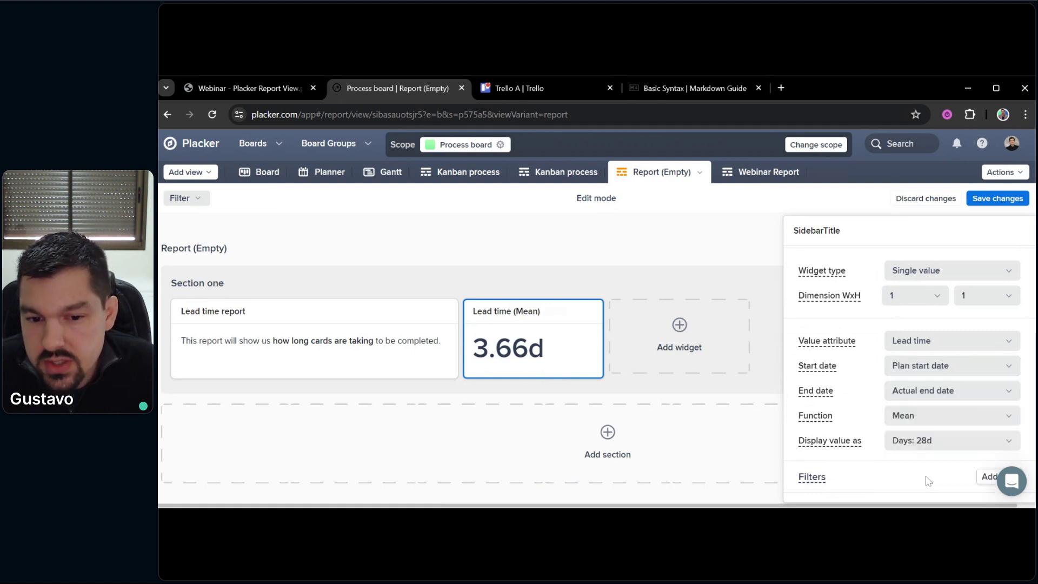
click(954, 390)
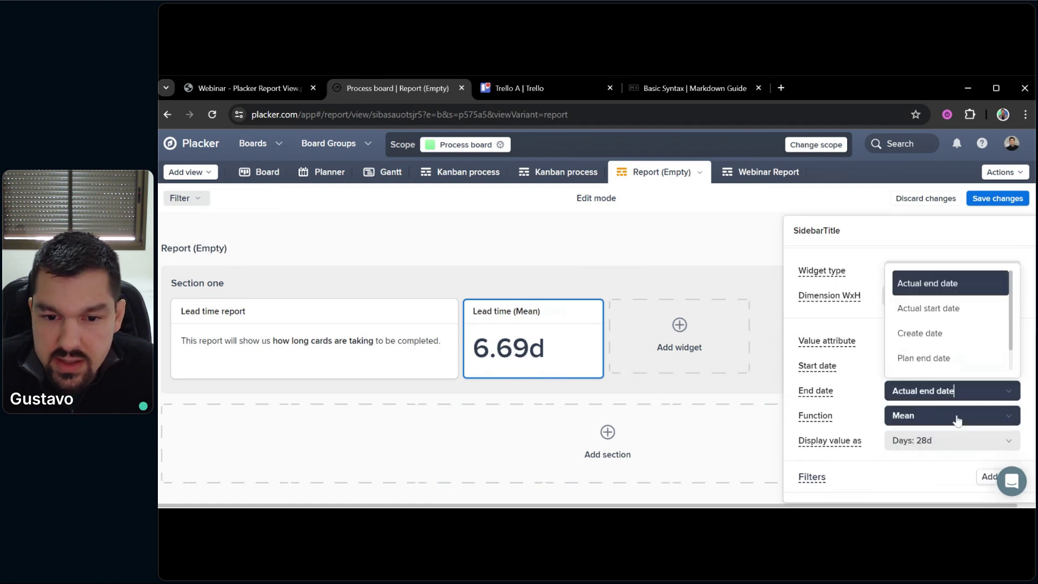
click(961, 367)
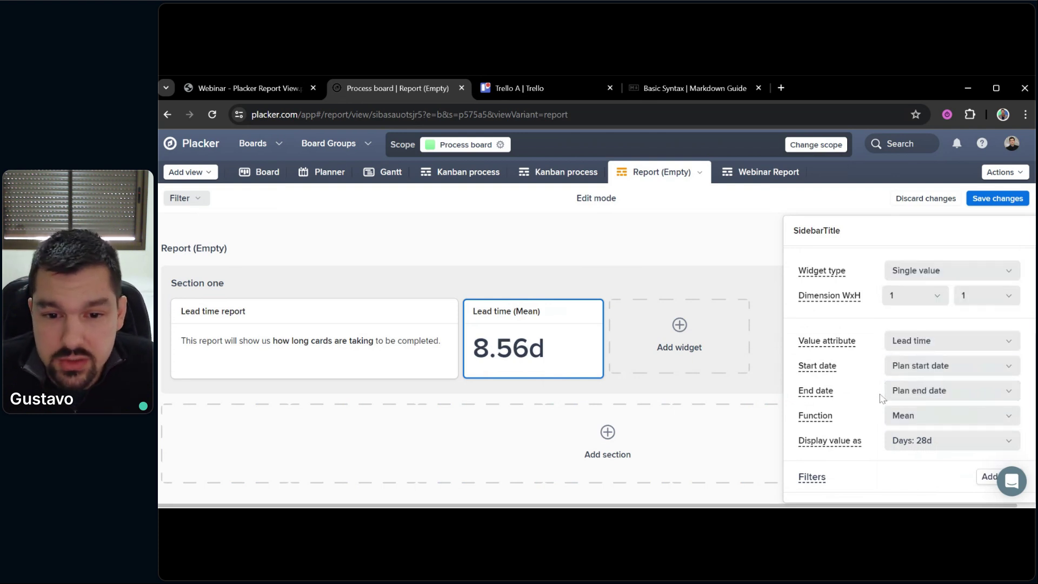
click(920, 422)
click(872, 424)
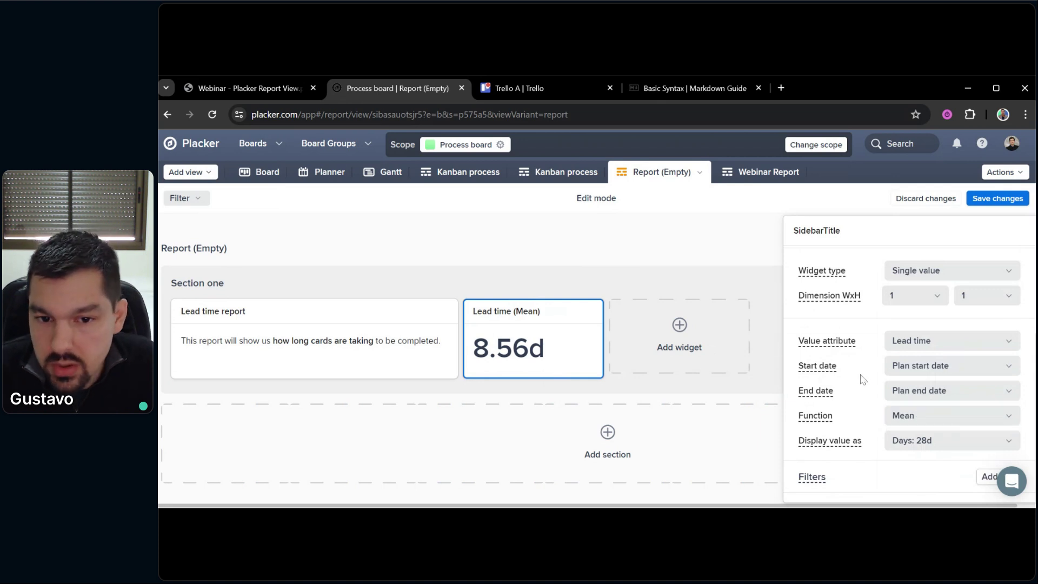
click(987, 200)
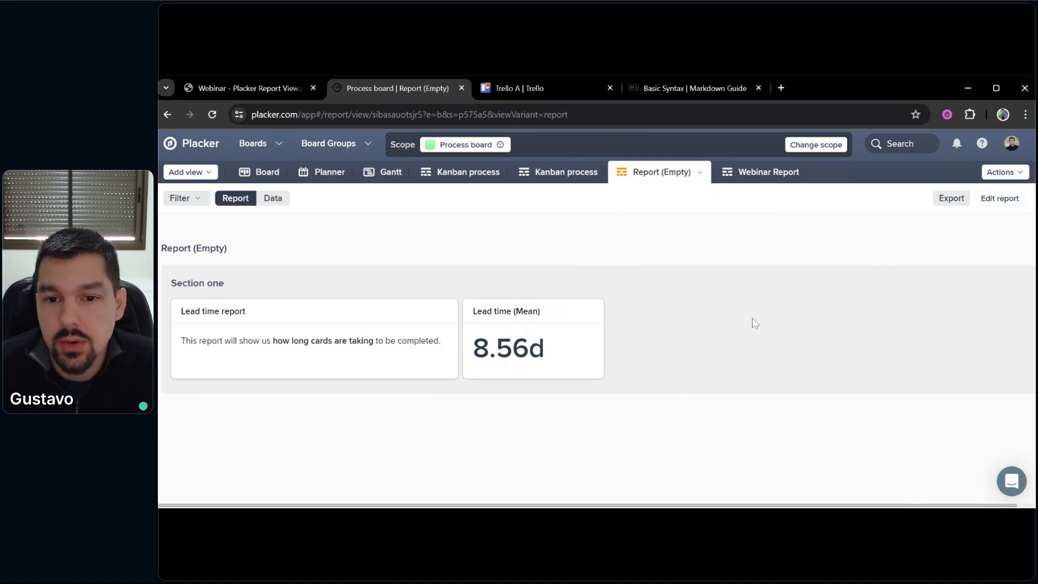
Edit the report again, add another widget to Section one, change its type to Bar chart and save the changes
click(1016, 195)
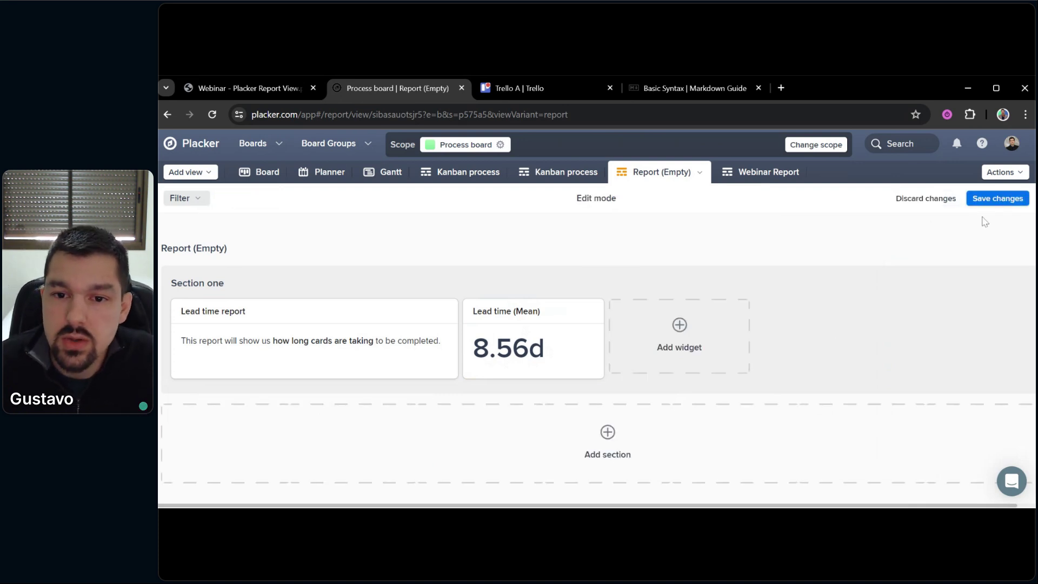
click(694, 339)
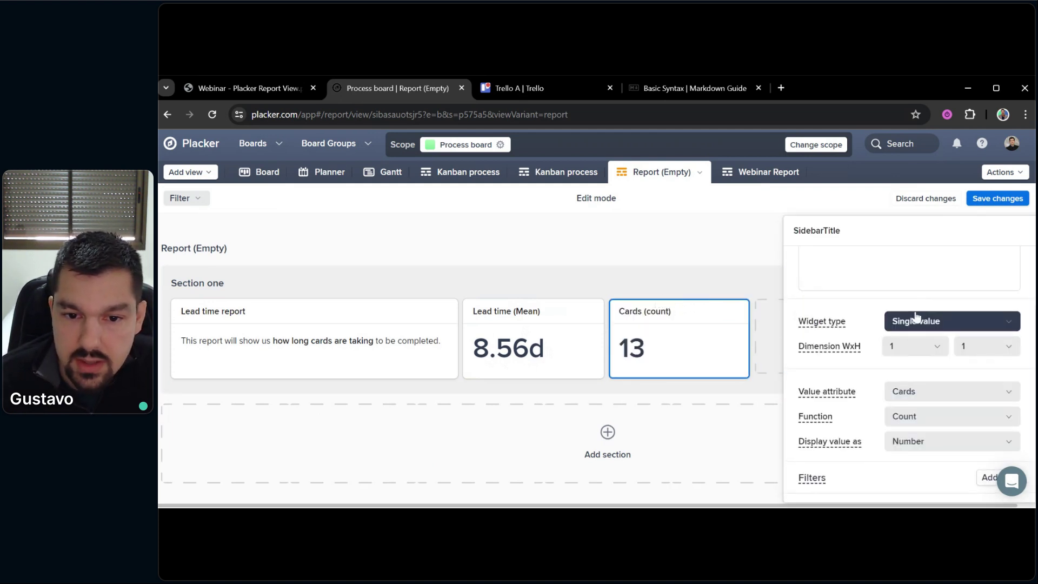
scroll(919, 324, up, 2)
click(919, 400)
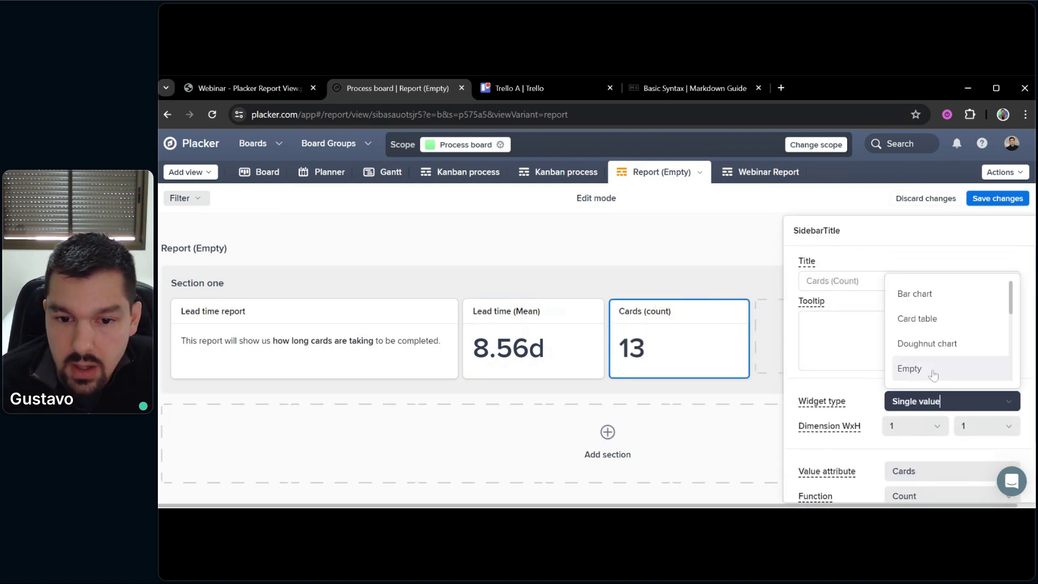
click(923, 296)
scroll(918, 297, down, 1)
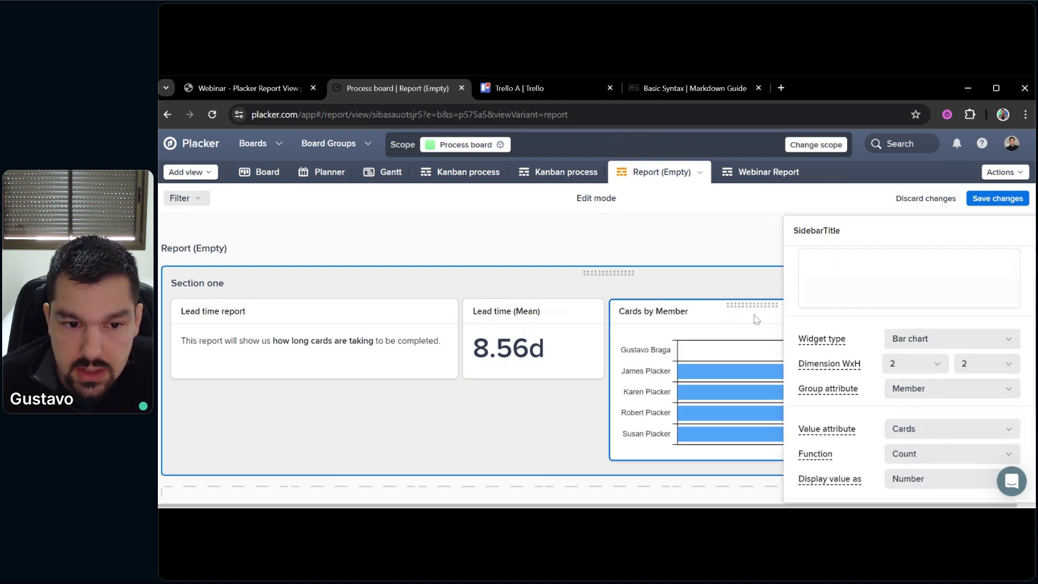
scroll(804, 326, down, 1)
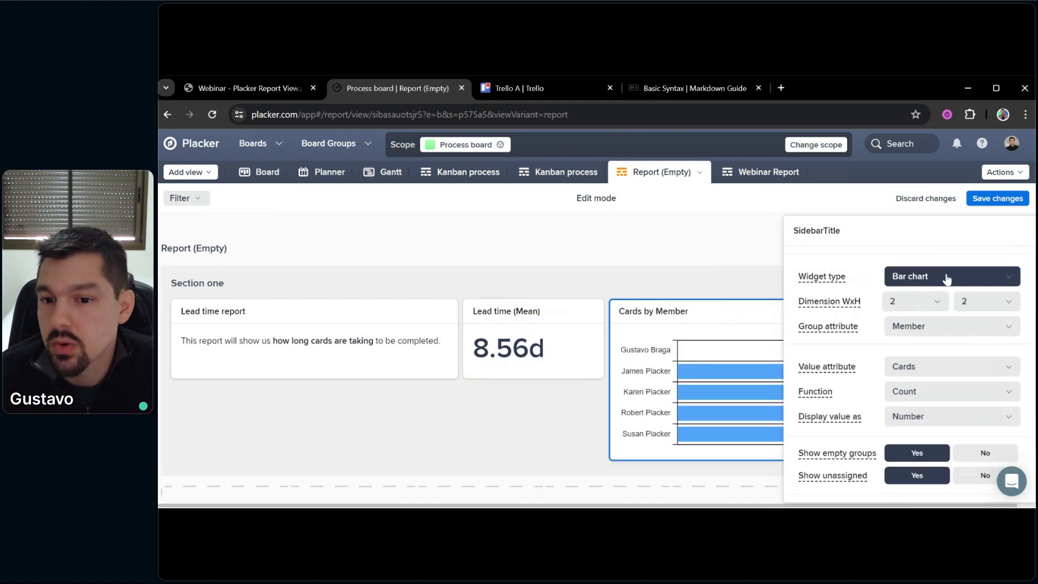
click(1001, 200)
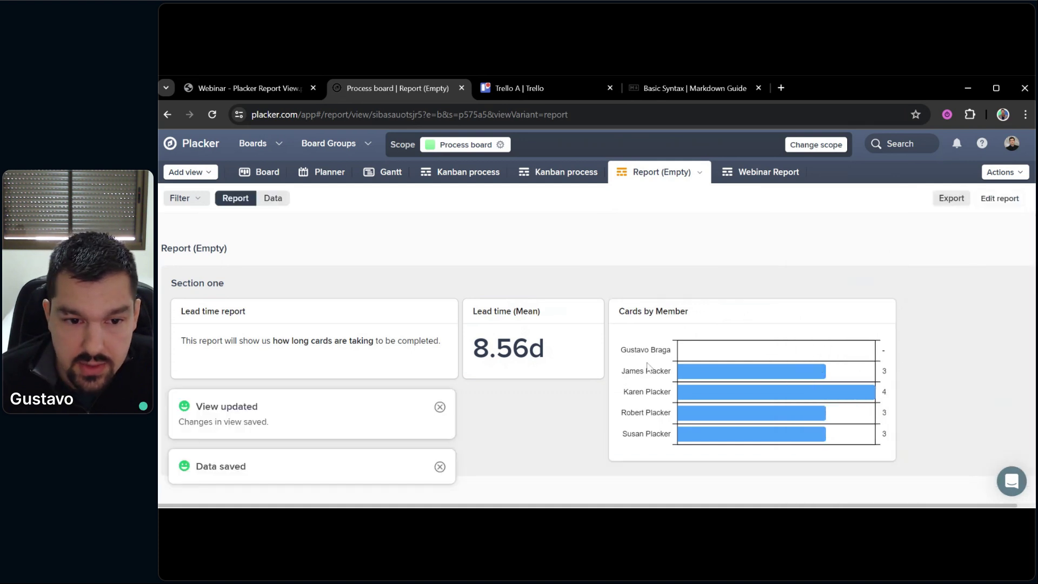
Inspect the Cards by Member chart's bars, reopen the report for editing and set the chart's value attribute to Lead time
mouse_move(690, 375)
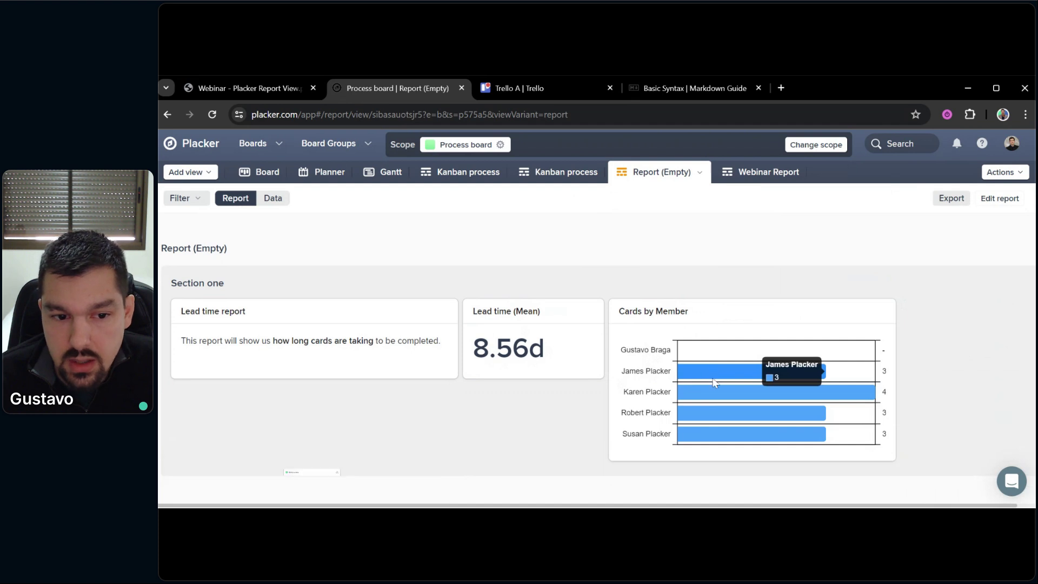
mouse_move(721, 400)
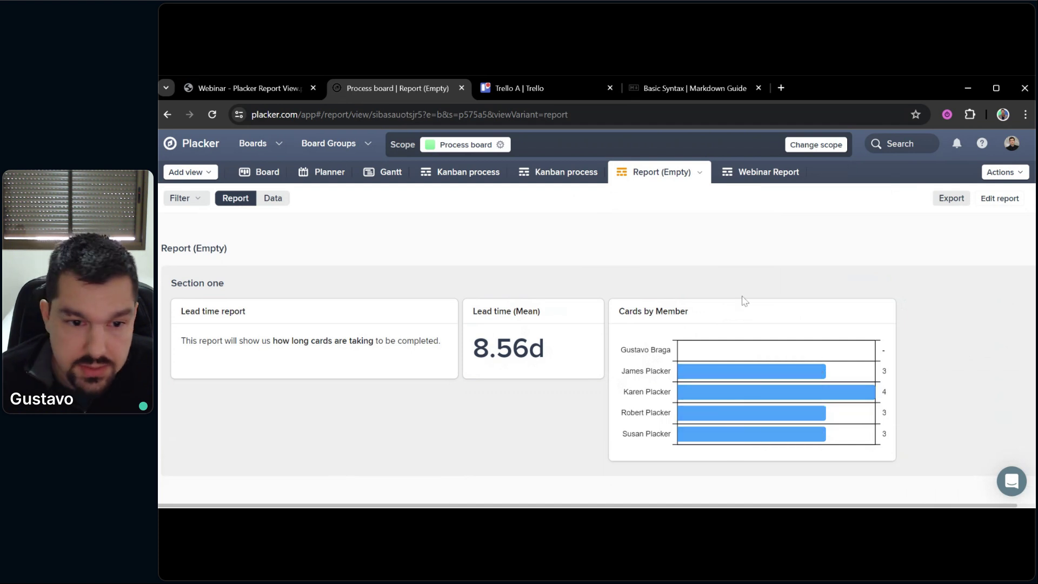
click(999, 198)
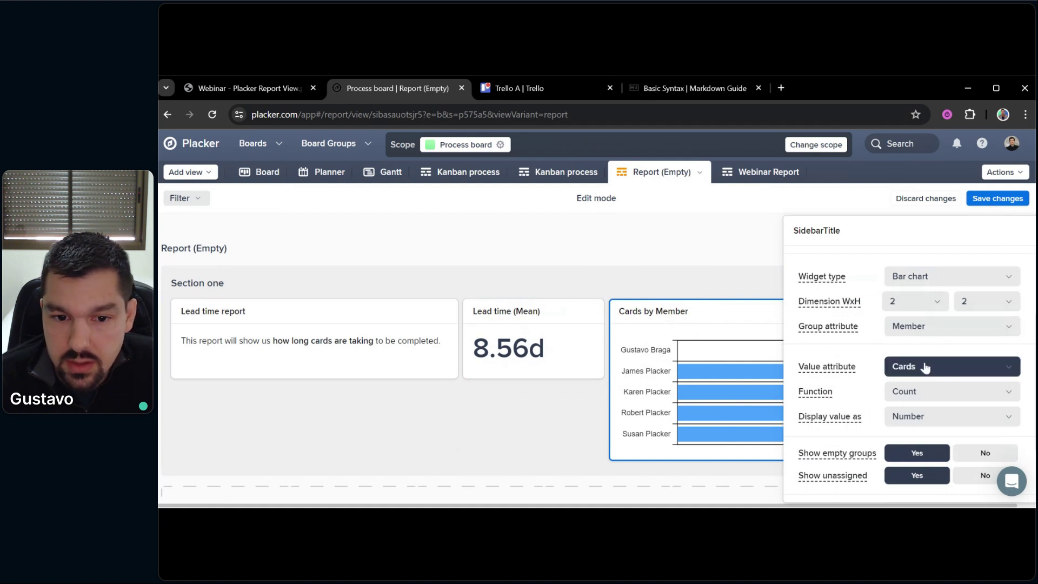
click(947, 370)
scroll(951, 427, down, 3)
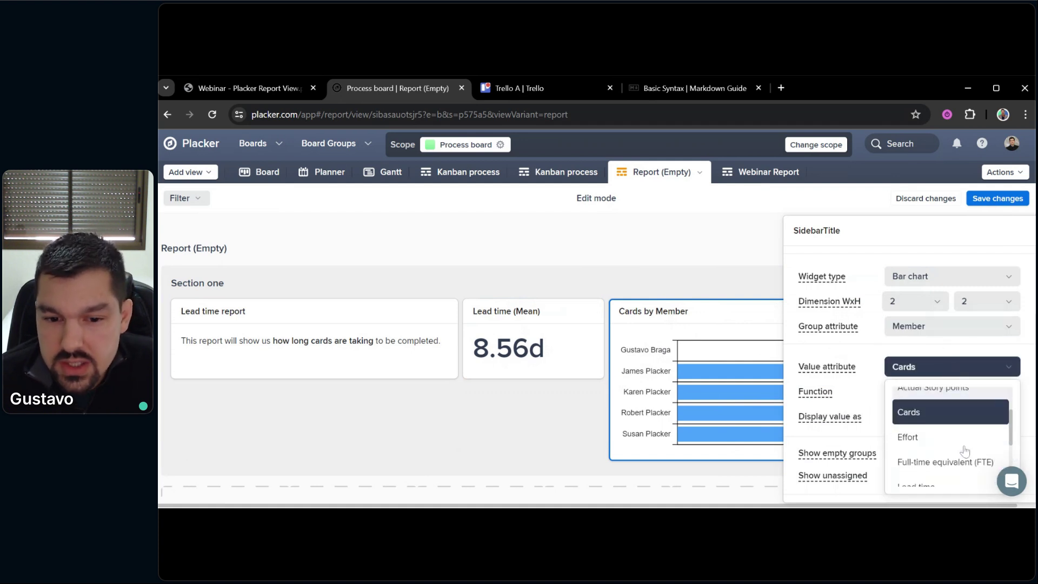
scroll(952, 437, up, 2)
click(952, 440)
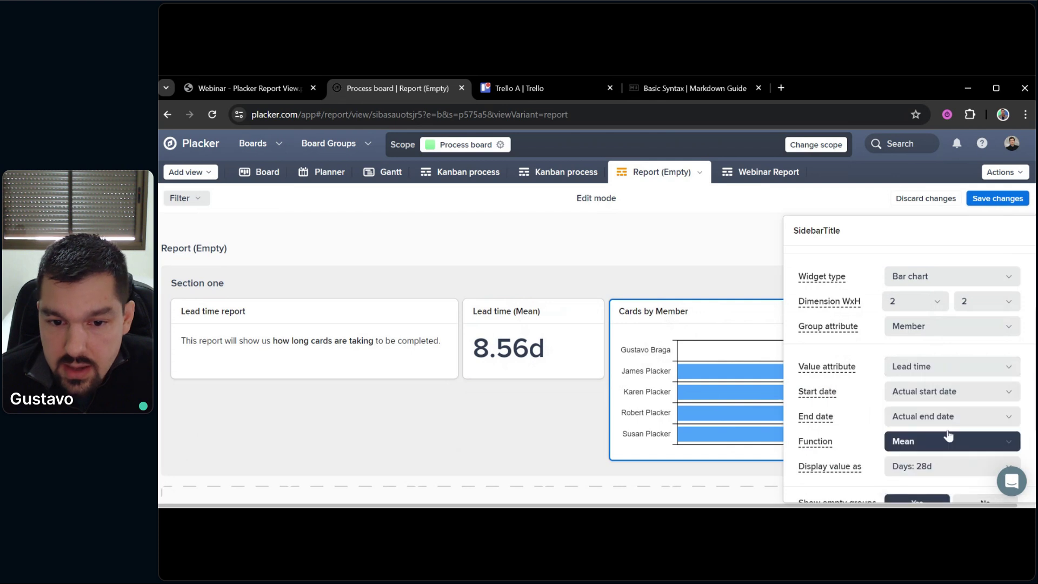
Set the member bar chart's start date to Plan start date and end date to Plan end date, and save the report
scroll(940, 411, down, 2)
click(930, 329)
scroll(931, 379, down, 1)
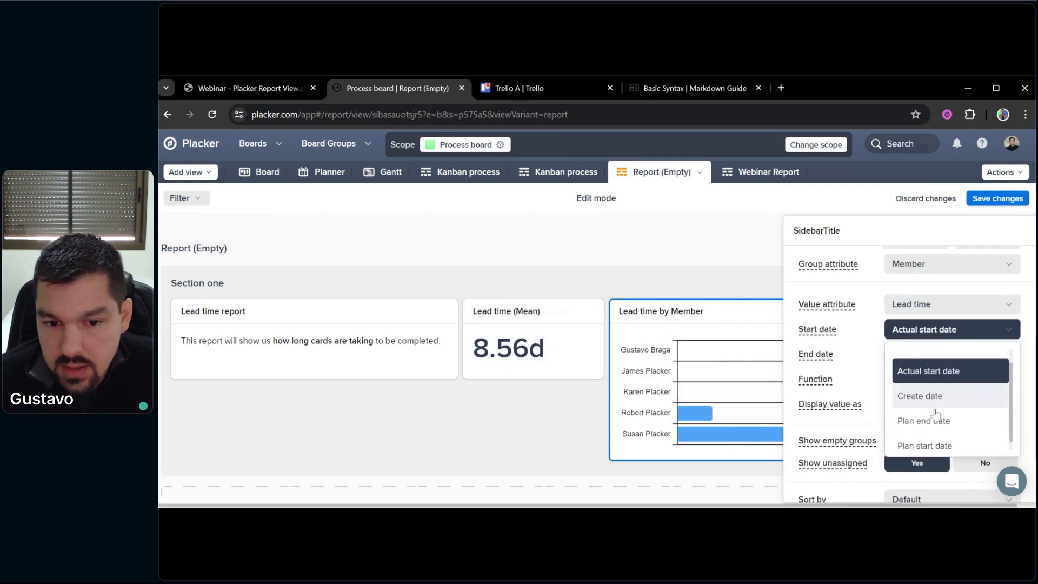
click(935, 435)
click(938, 354)
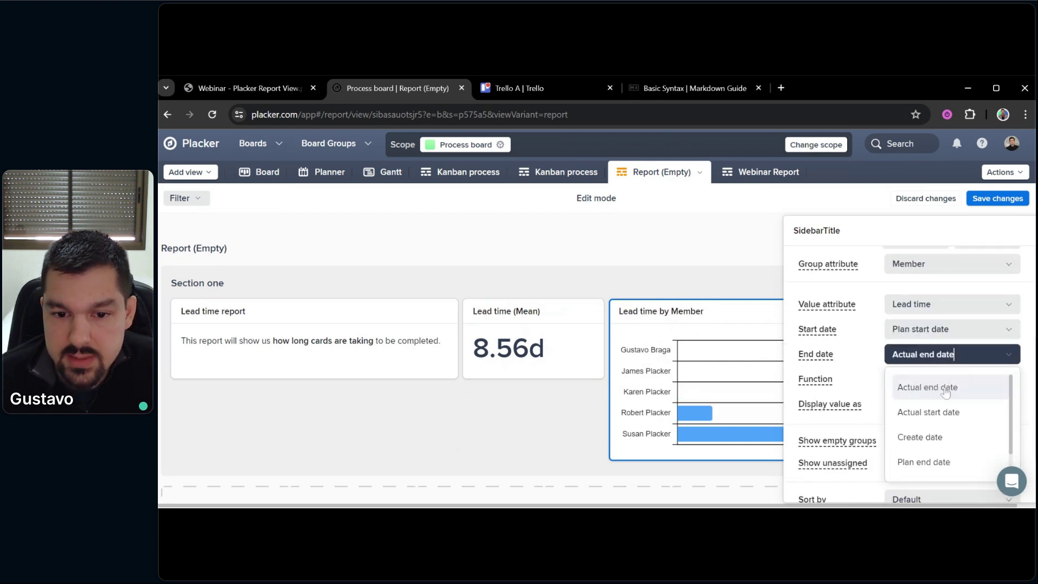
click(918, 456)
click(1003, 199)
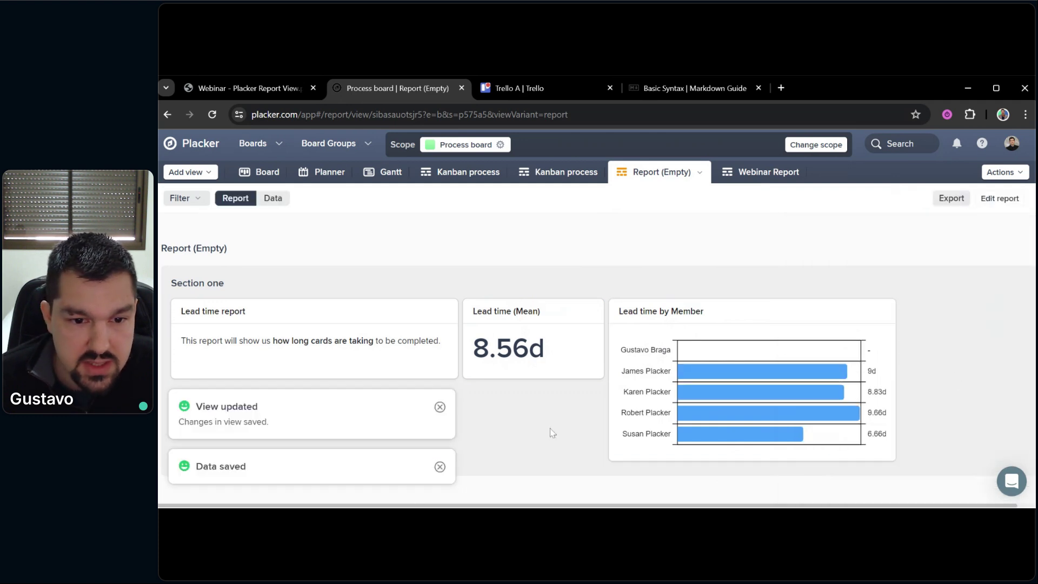
mouse_move(773, 373)
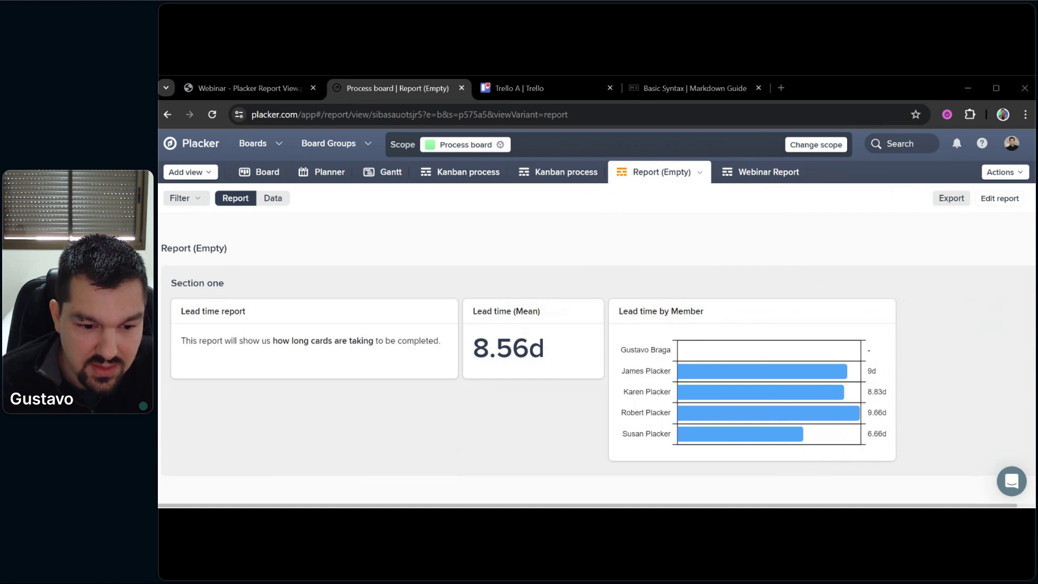
Edit the report, add another widget to Section one and change its type to Card table
click(1000, 199)
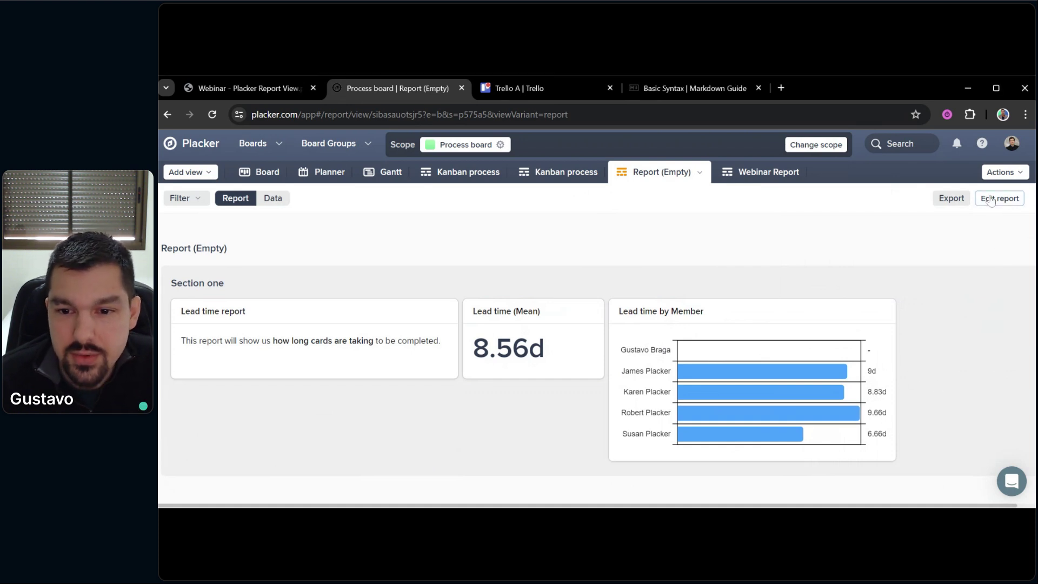
click(977, 346)
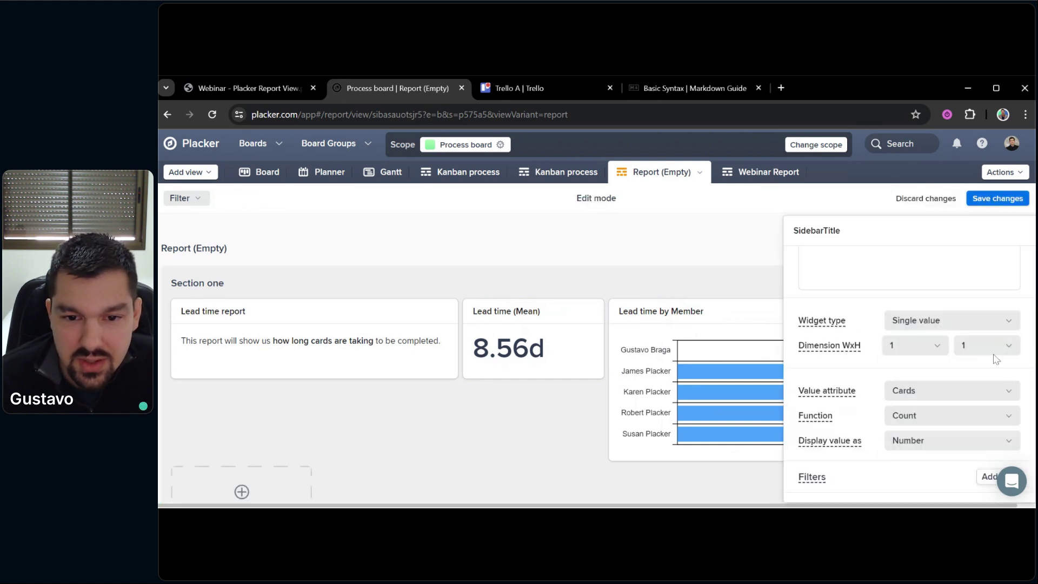
click(923, 321)
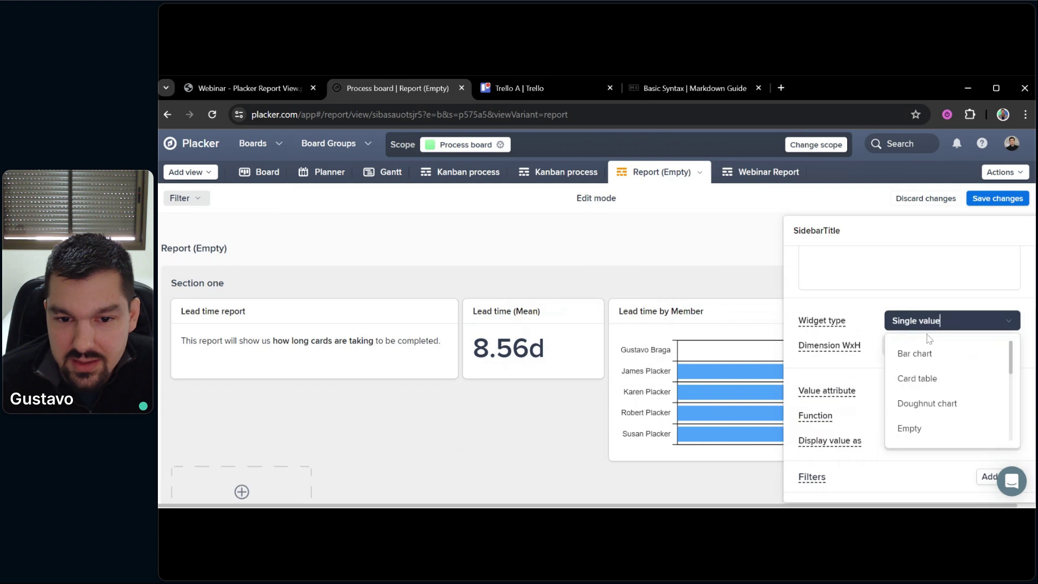
click(926, 377)
scroll(591, 375, down, 3)
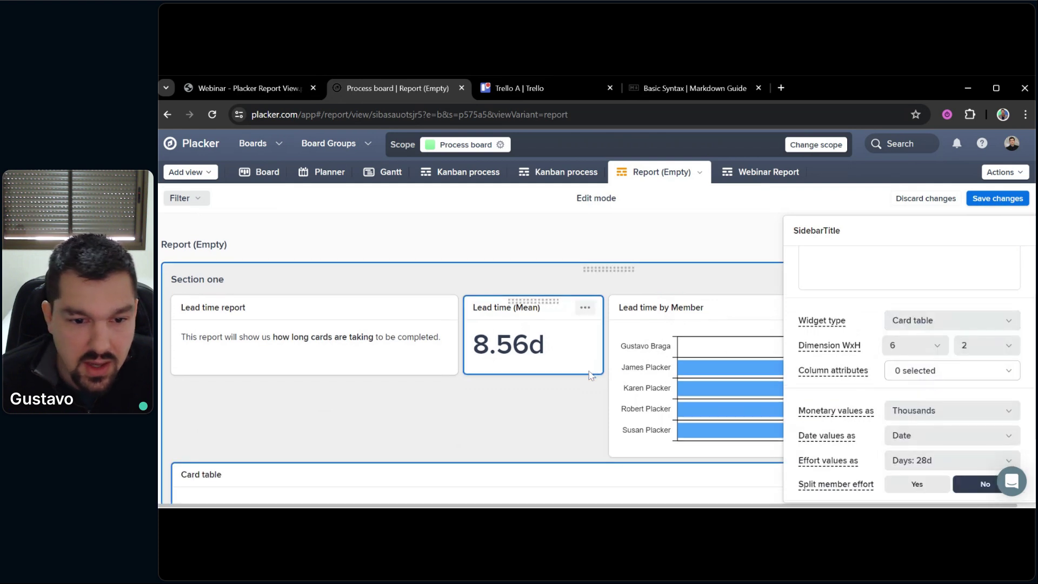
Add Lead time and Progress as the card table's column attributes, save the changes and review the table
click(931, 373)
scroll(941, 400, down, 5)
scroll(928, 414, down, 3)
click(897, 404)
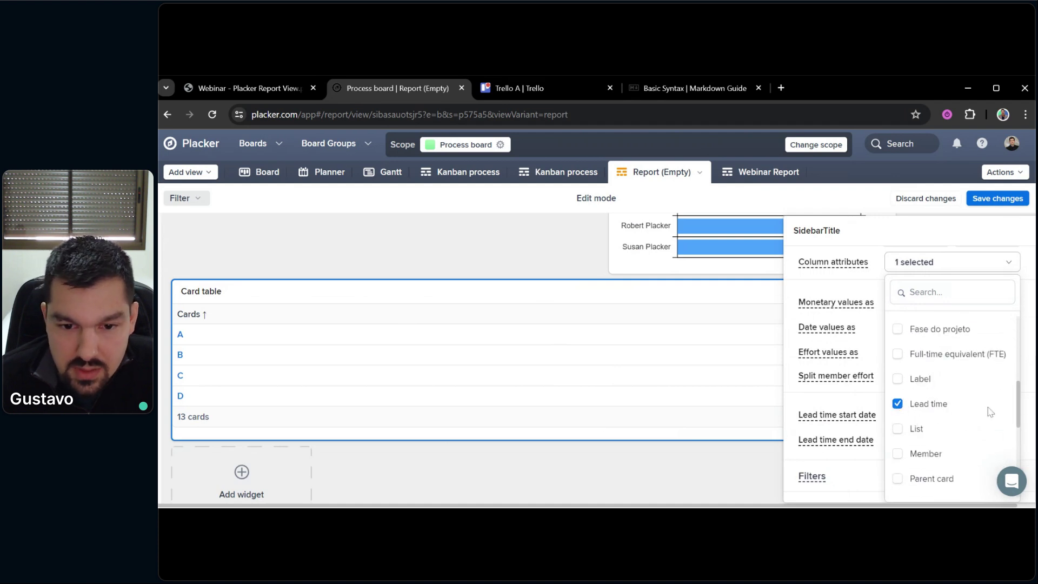
scroll(951, 411, down, 3)
click(898, 478)
click(820, 404)
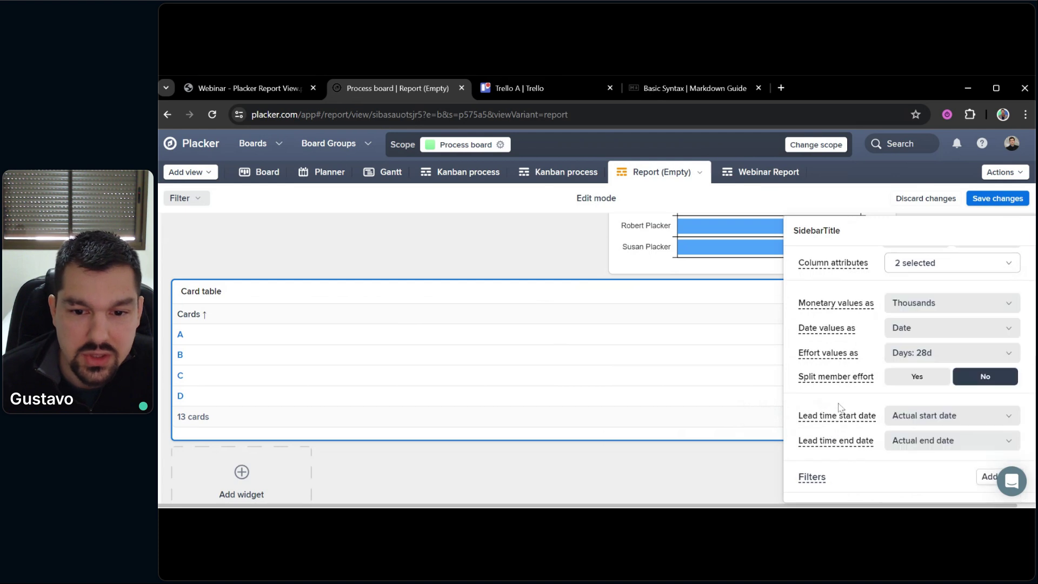
click(997, 198)
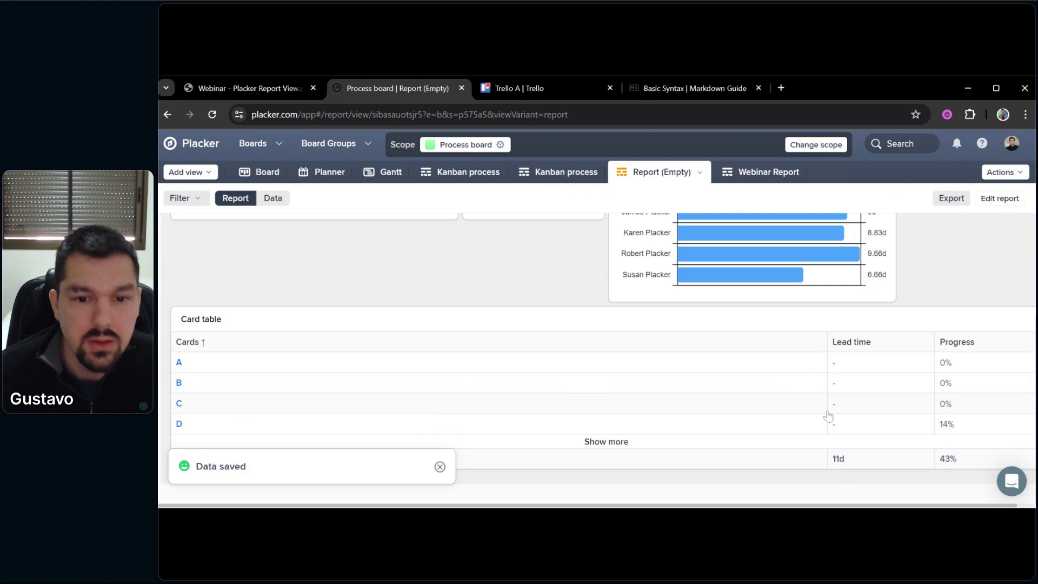
scroll(948, 292, up, 3)
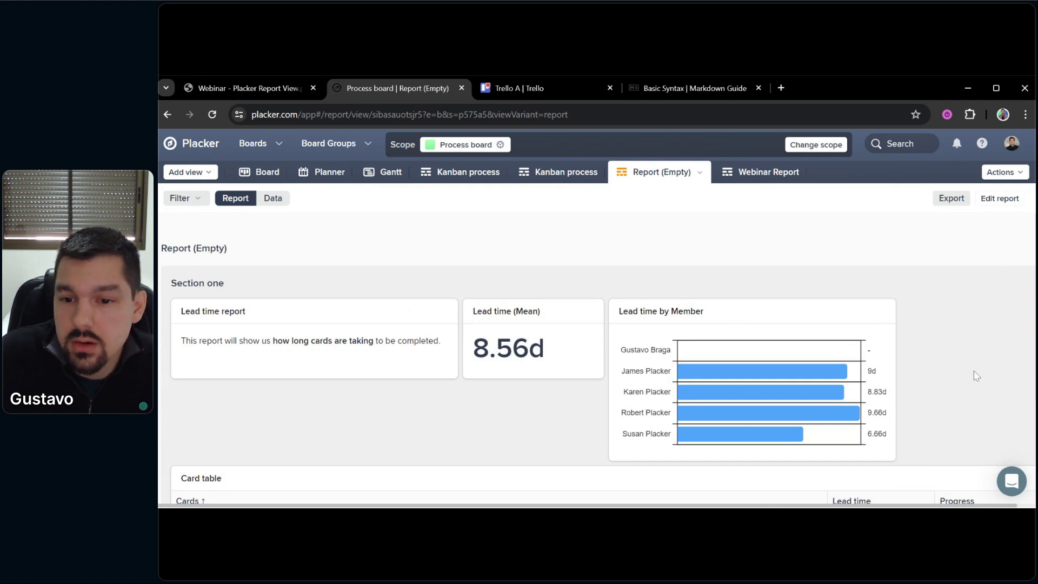
scroll(962, 344, down, 3)
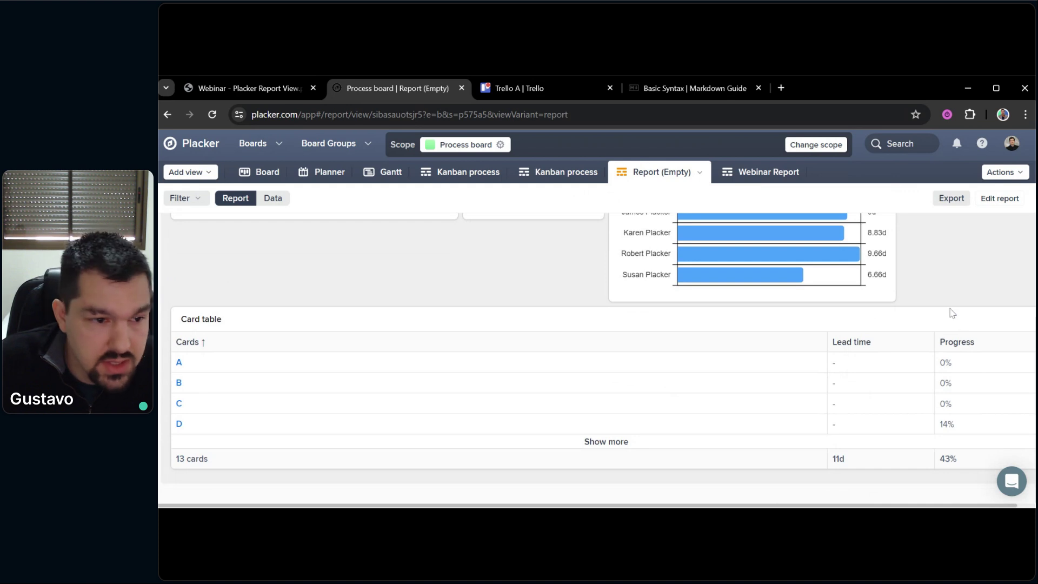
scroll(972, 329, up, 3)
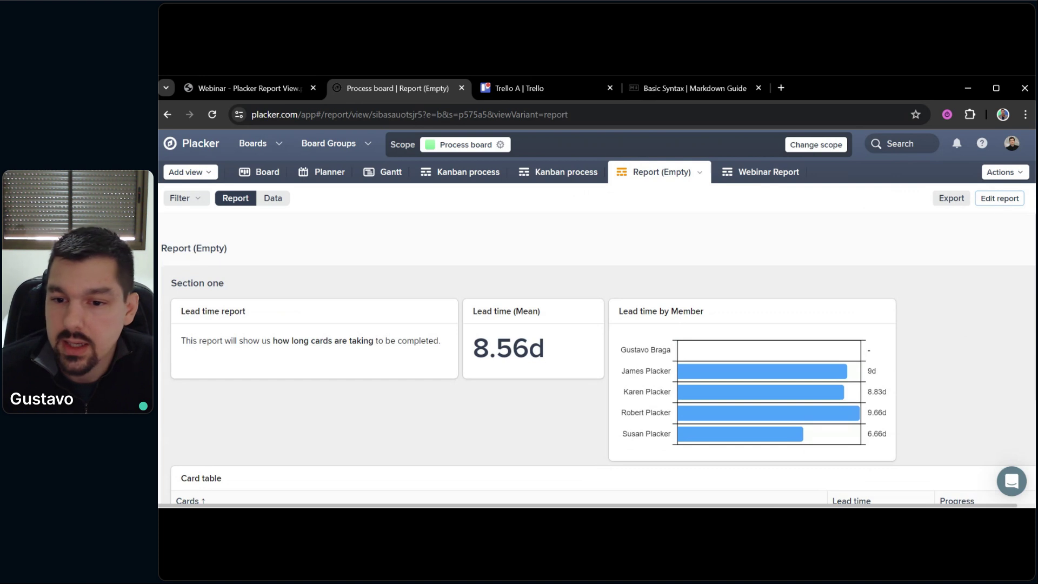
Edit the report again, add a new section below Section one and title it "Capacity planning"
click(998, 199)
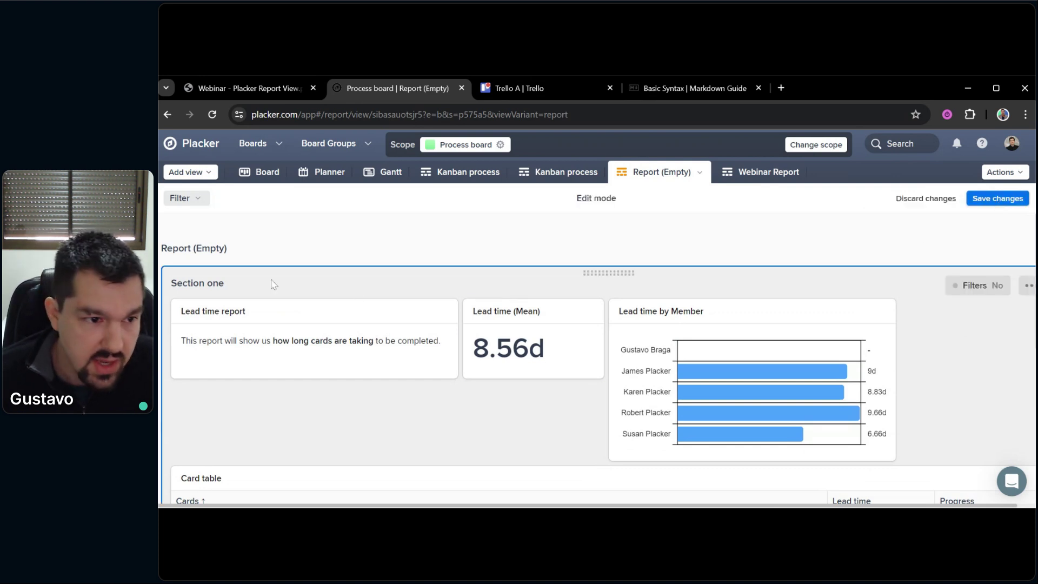
scroll(476, 298, down, 1)
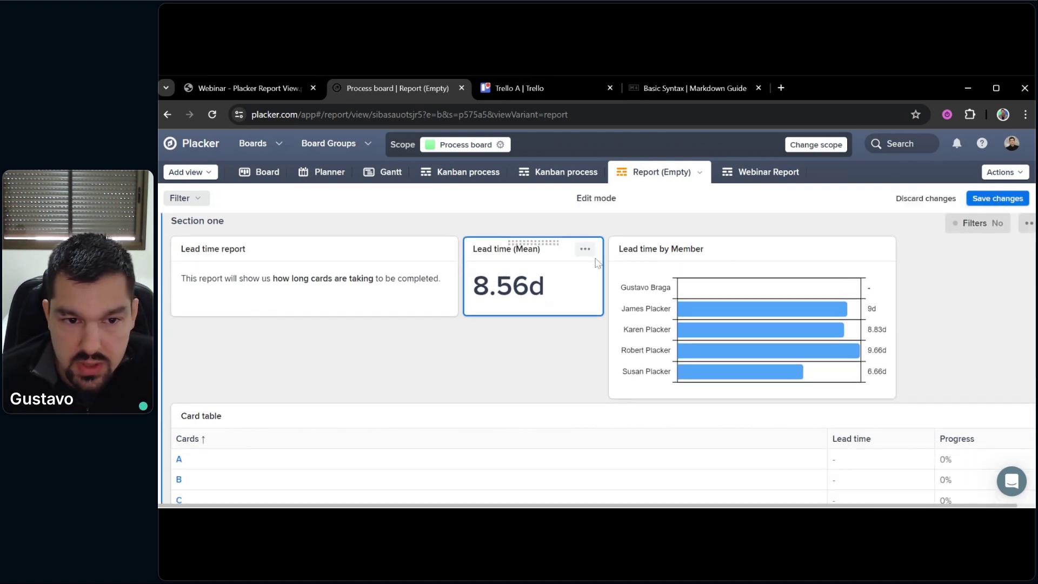
scroll(610, 362, up, 1)
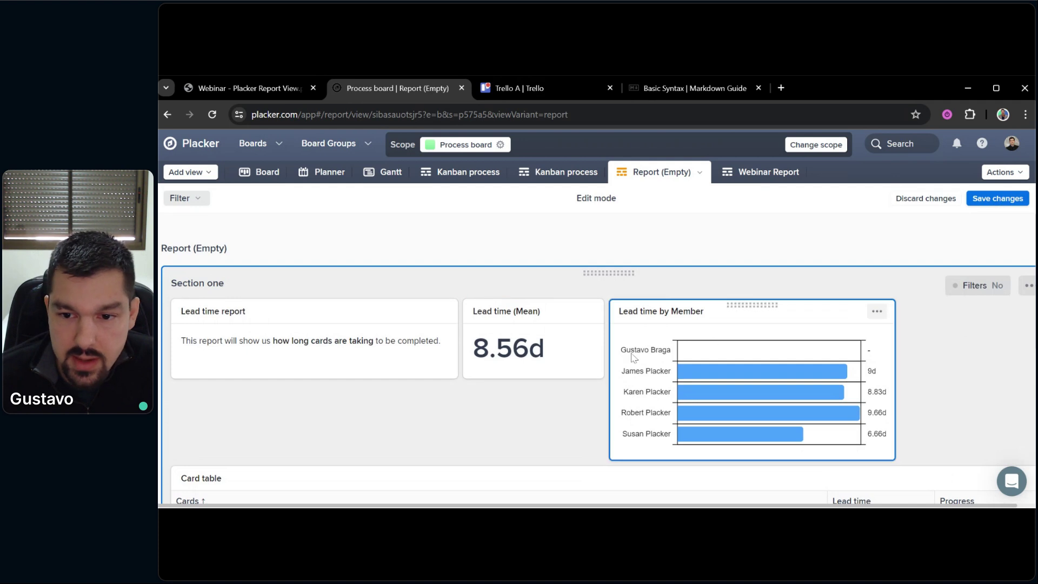
scroll(581, 390, down, 3)
scroll(584, 377, down, 2)
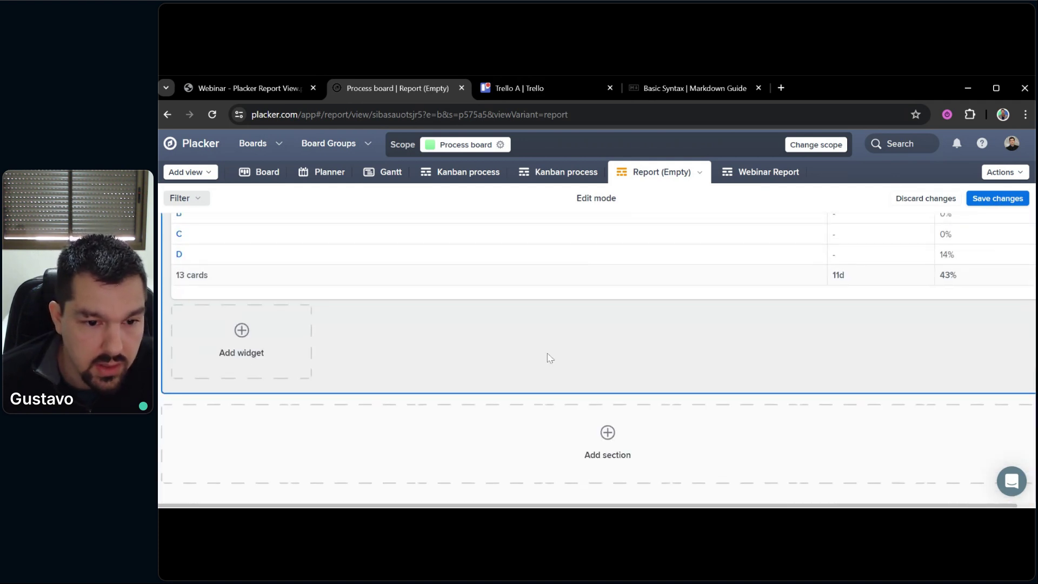
click(610, 450)
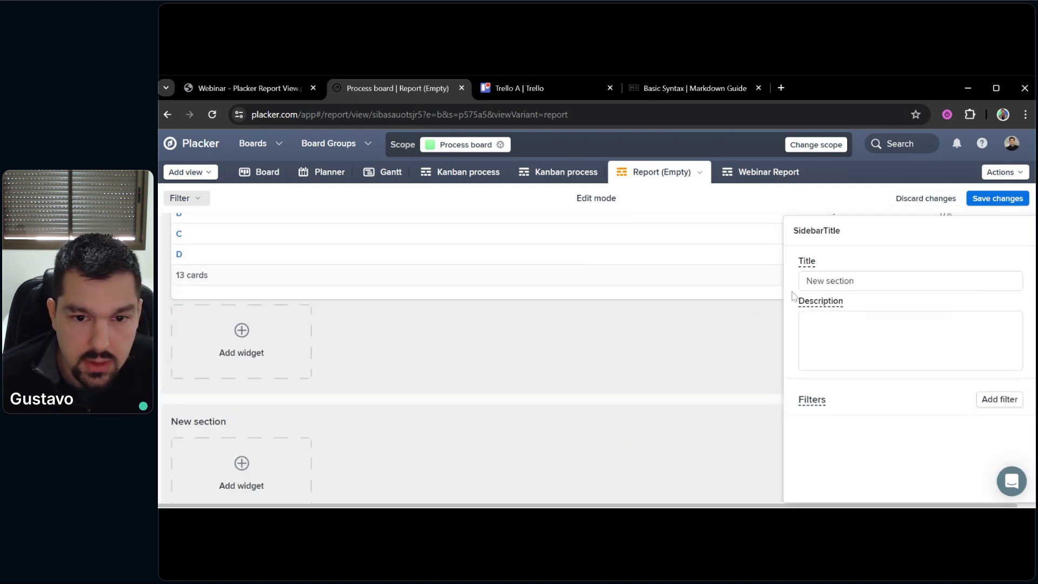
drag(854, 281, 791, 275)
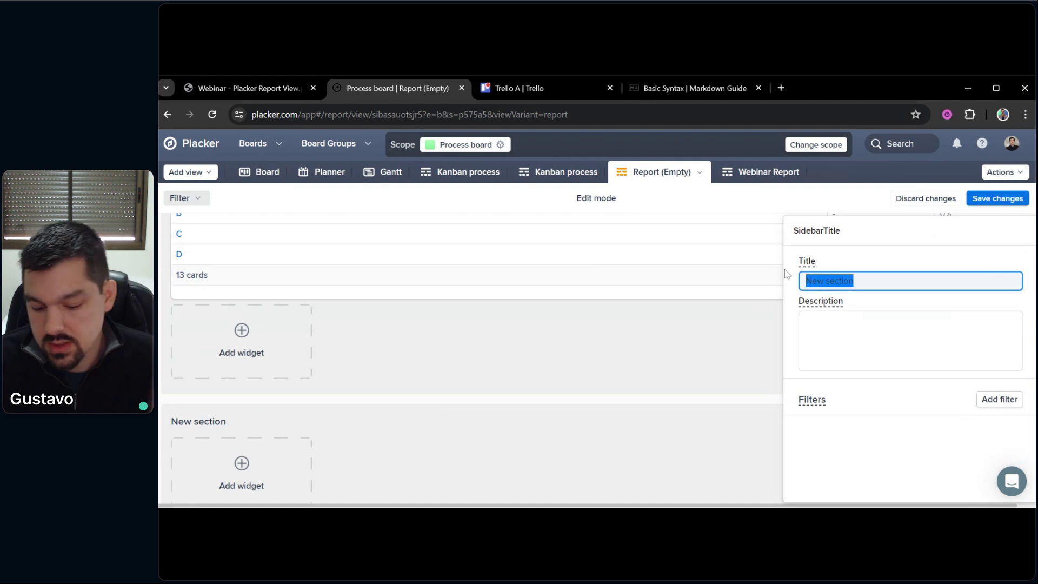
text(Capacity planning)
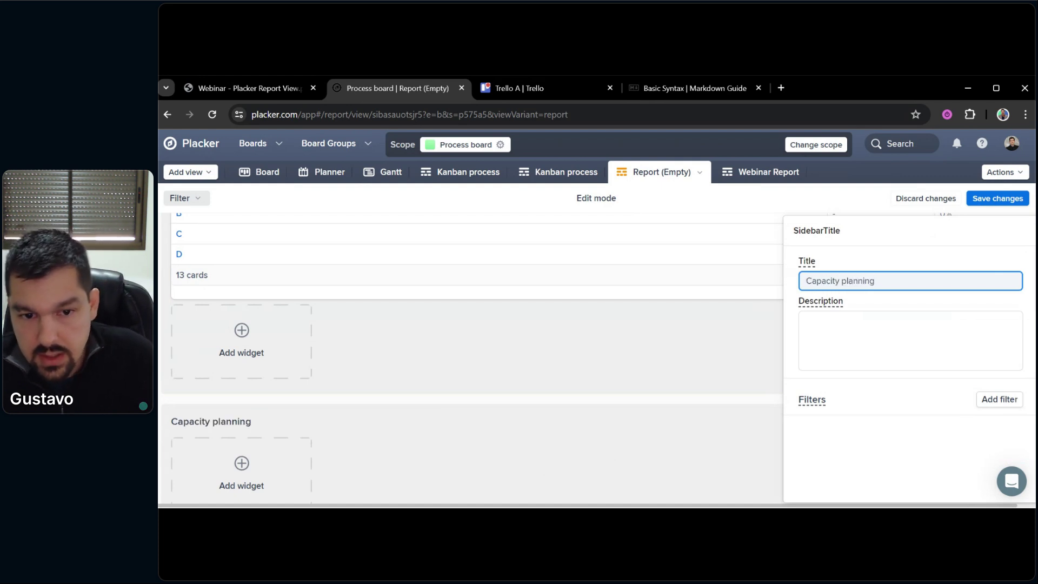
Enter the section description "Widgets that show us what is the workload on this project." and save the report
click(809, 323)
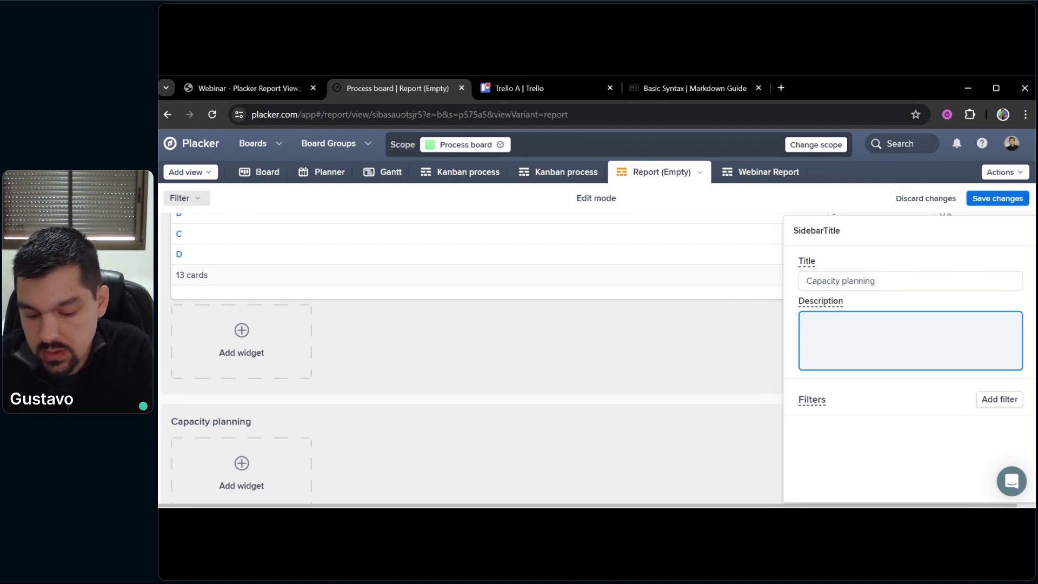
text(Widgets that show us h)
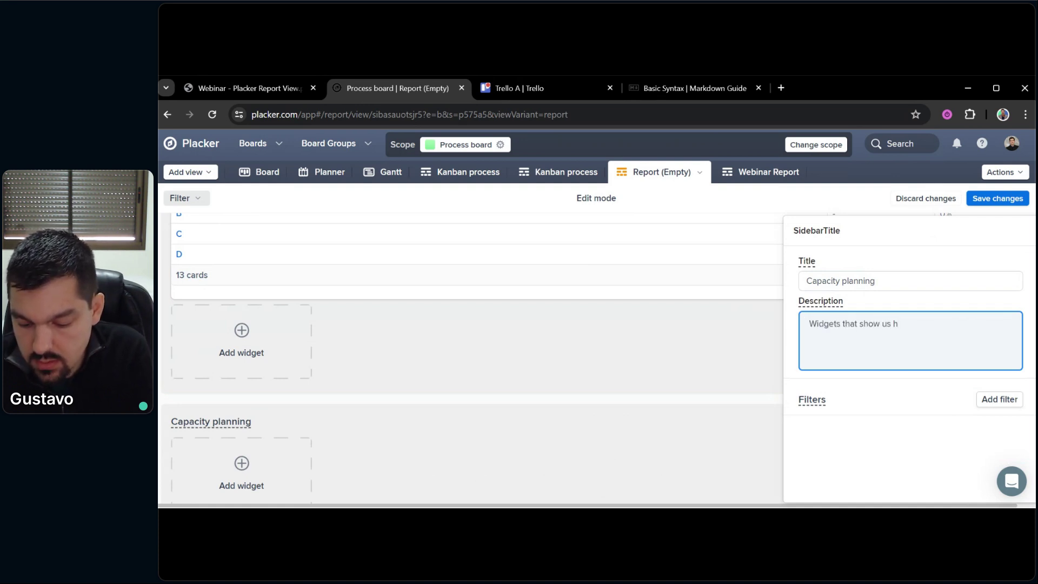
text(what is the workload on this project.)
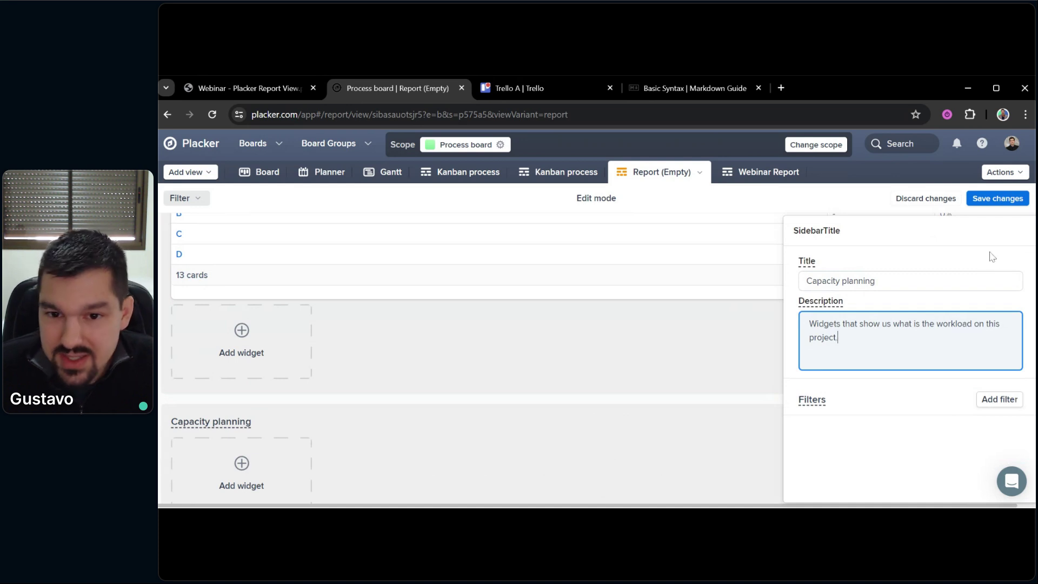
click(979, 200)
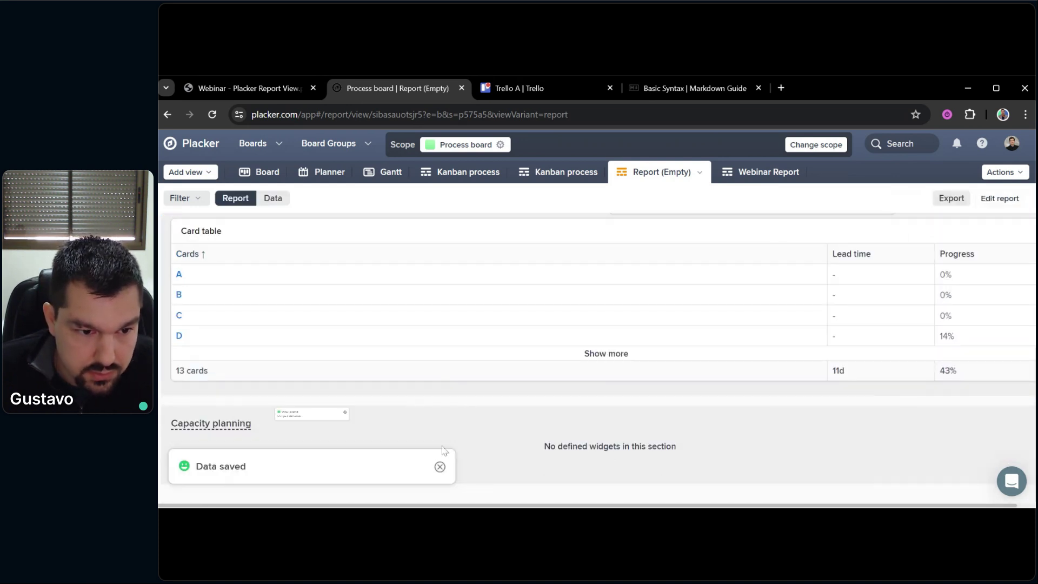
Review both sections of the saved report and read the description attached to the Capacity planning title
scroll(511, 450, up, 3)
scroll(511, 450, up, 2)
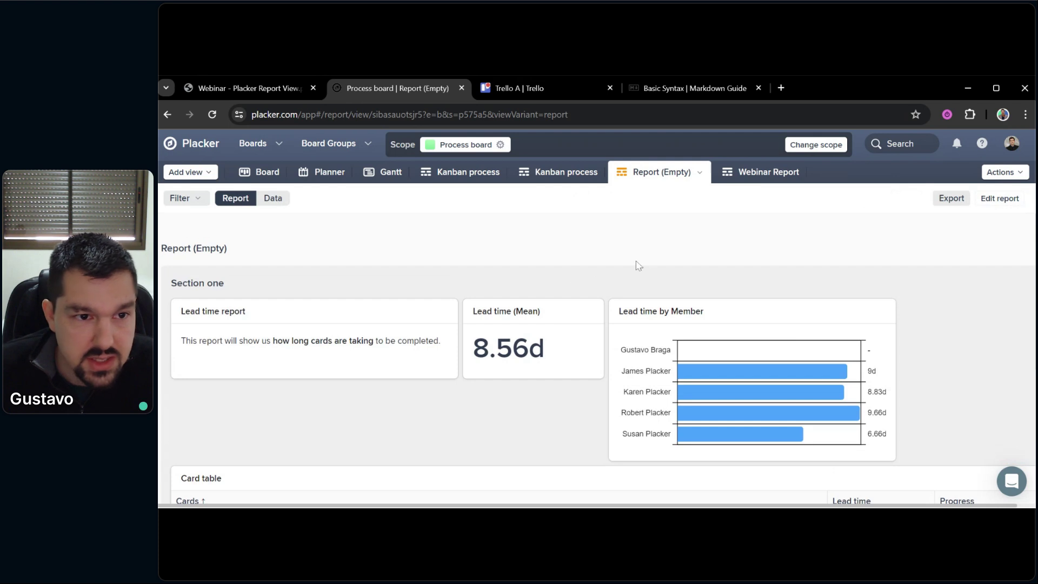
scroll(660, 297, down, 5)
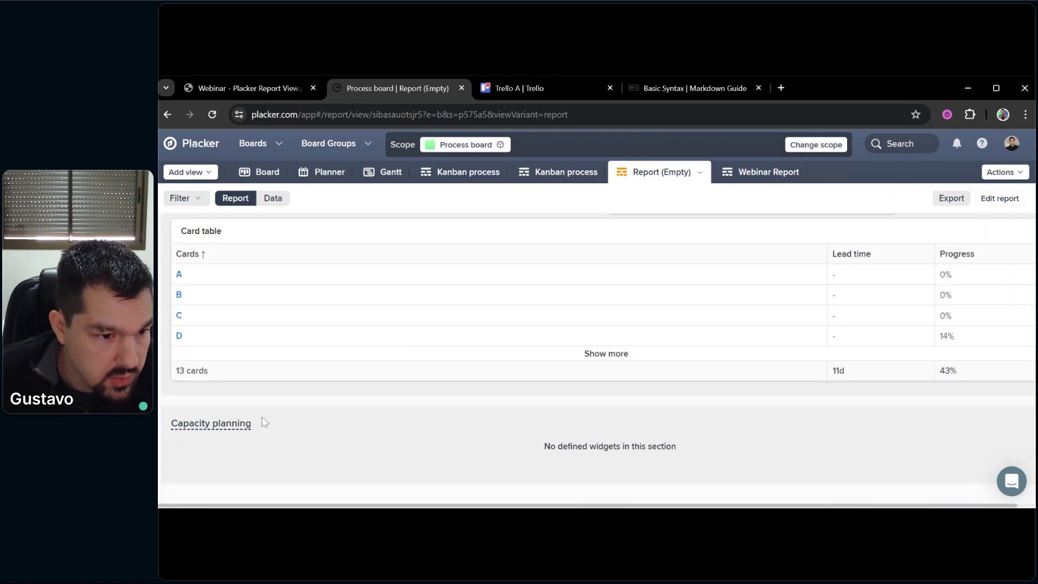
mouse_move(246, 424)
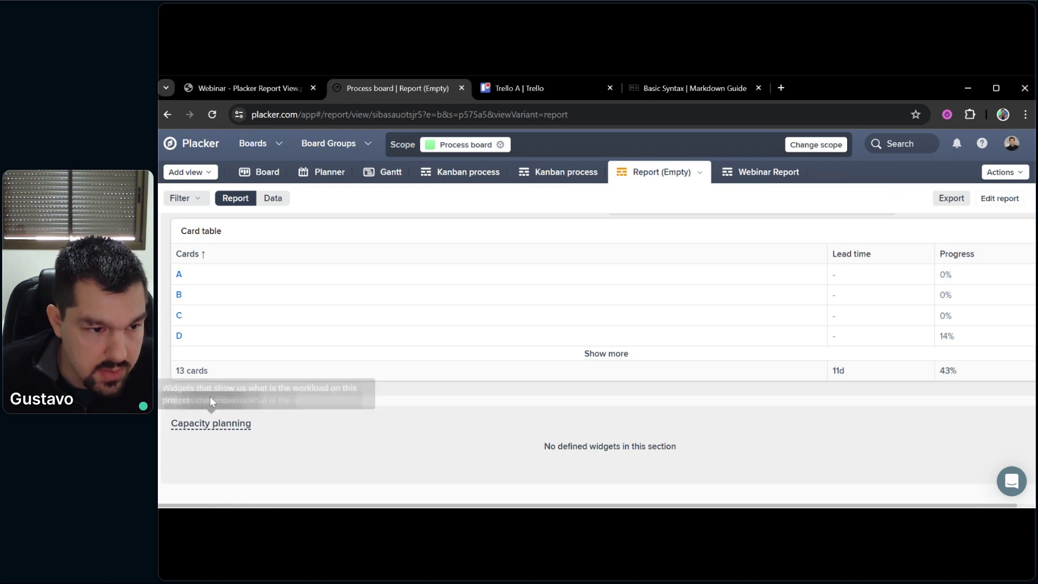
scroll(432, 419, up, 5)
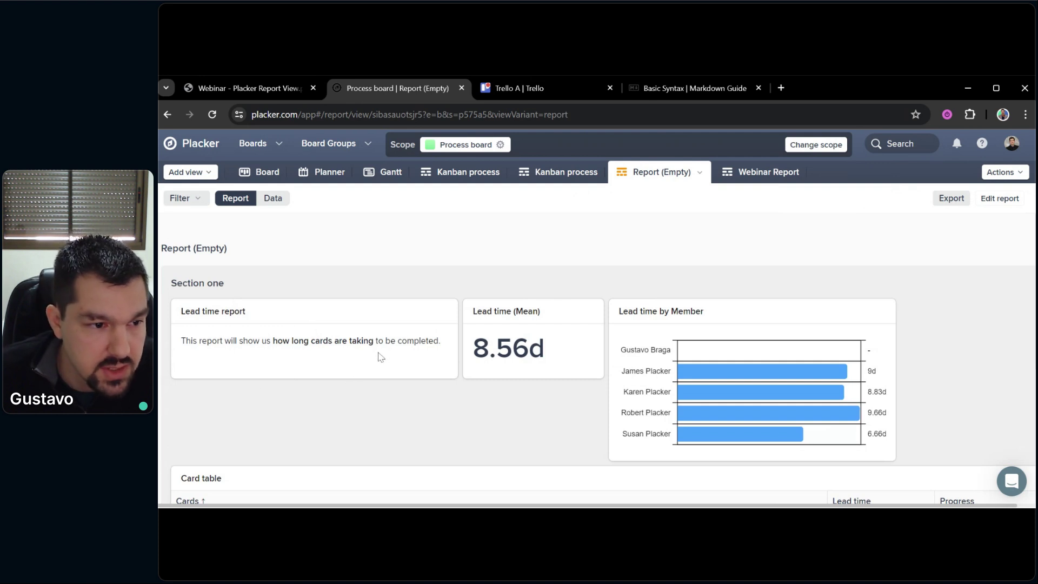
scroll(462, 324, down, 5)
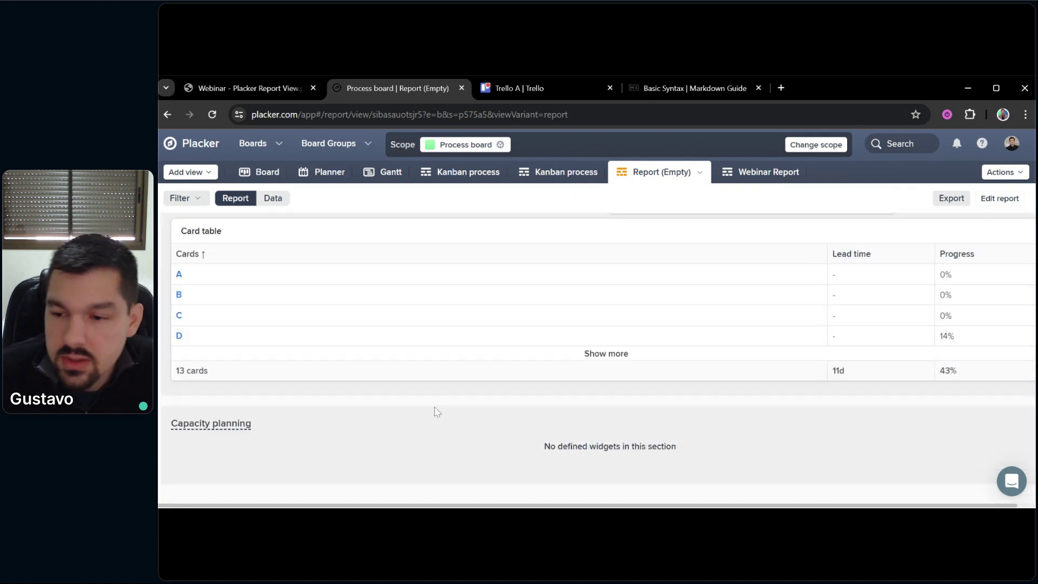
mouse_move(210, 423)
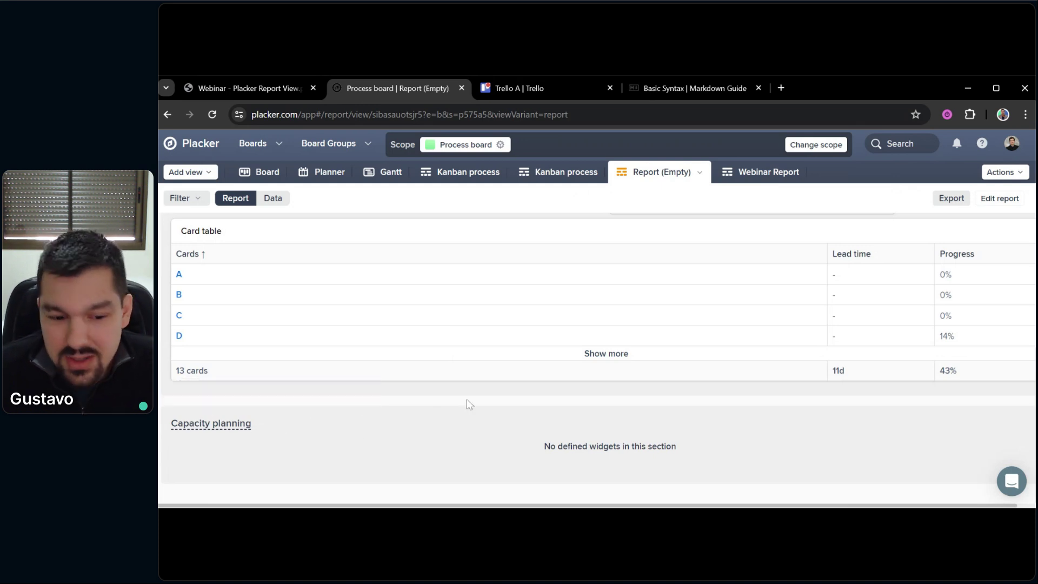
Edit the report, add a widget to the Capacity planning section and change its type to Bar chart
scroll(697, 392, up, 5)
click(999, 198)
scroll(876, 277, down, 10)
click(235, 368)
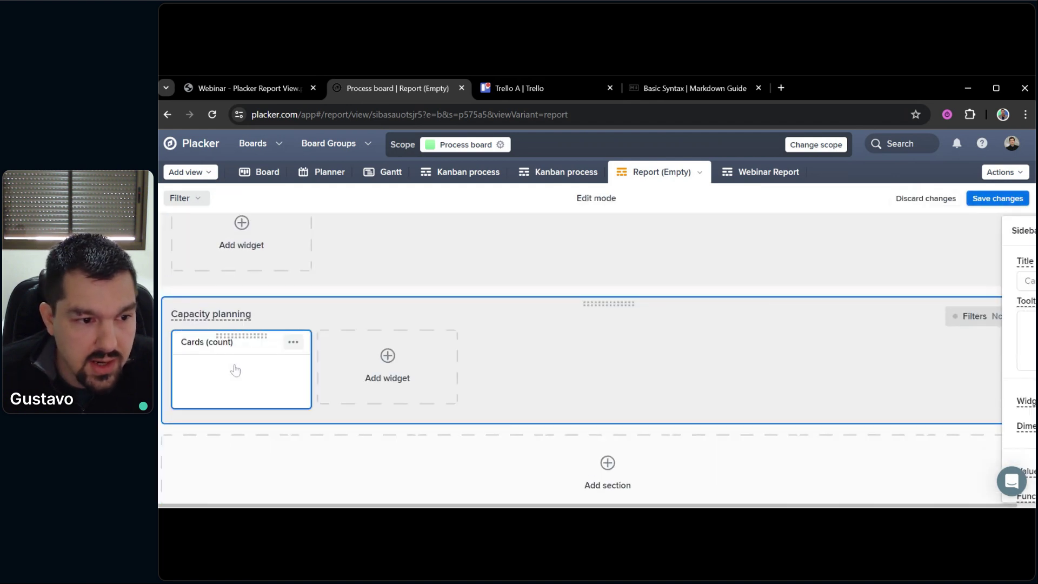
click(899, 401)
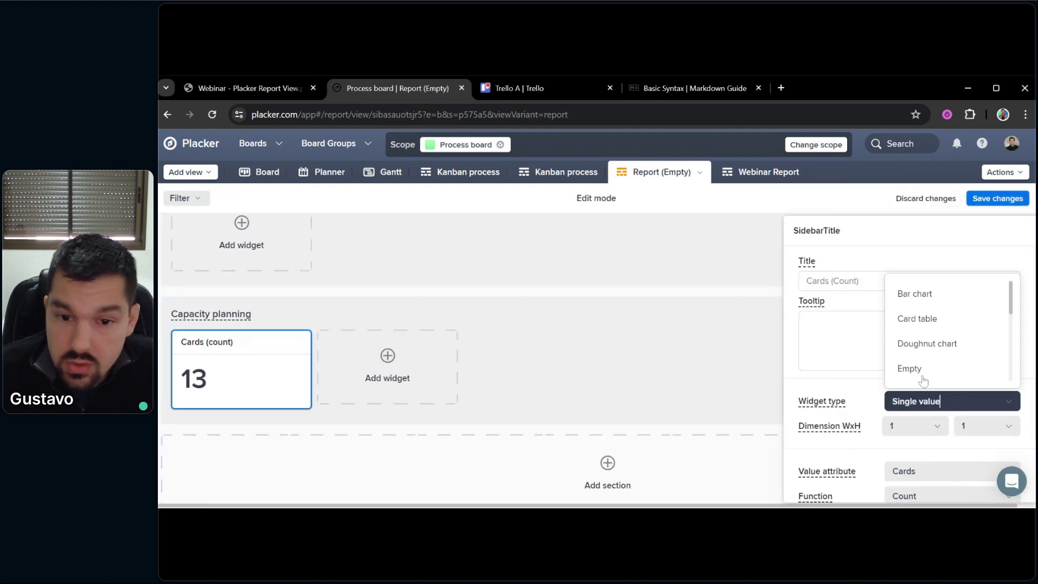
click(952, 304)
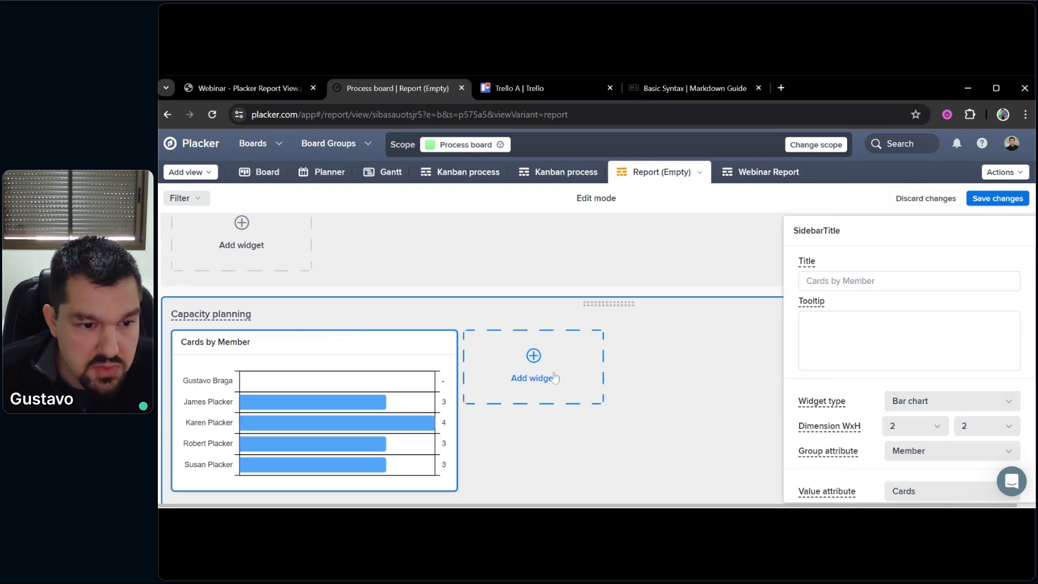
scroll(890, 356, down, 2)
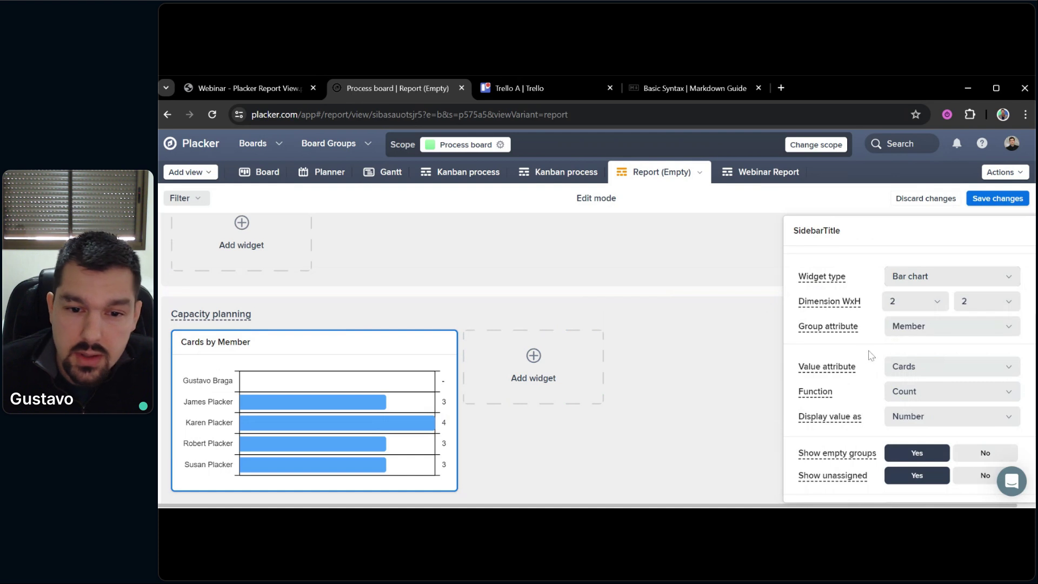
Set the bar chart's value attribute to Effort and review the workload shown for each member
click(919, 370)
scroll(924, 422, down, 3)
scroll(927, 416, up, 2)
click(916, 436)
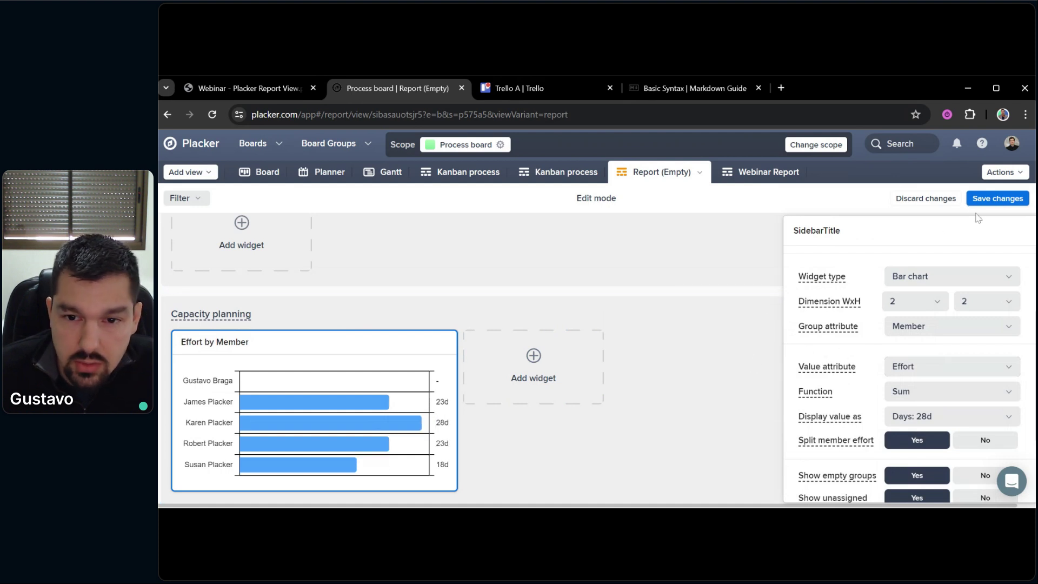
scroll(846, 379, down, 1)
scroll(674, 396, down, 1)
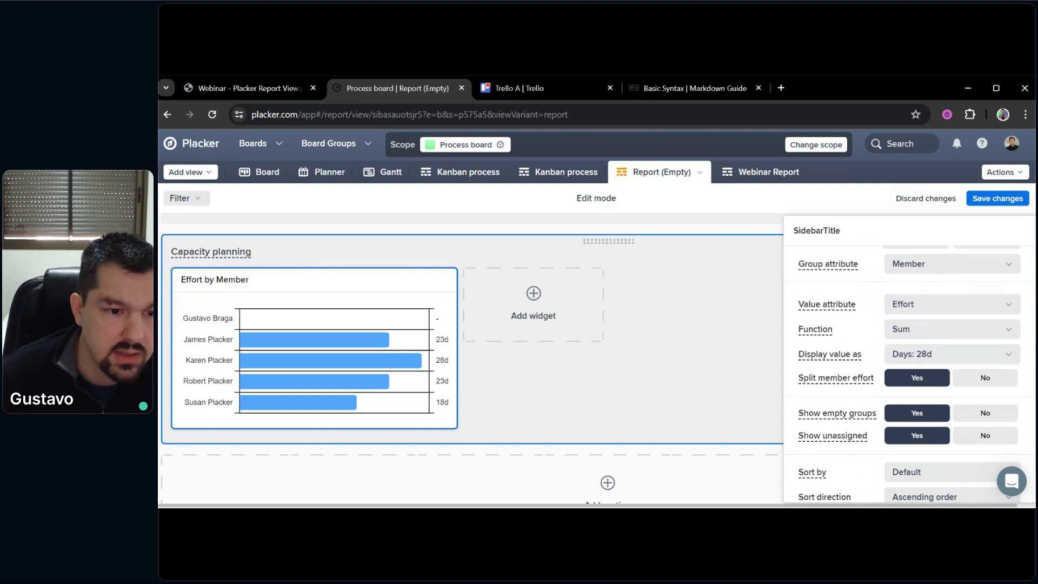
mouse_move(290, 360)
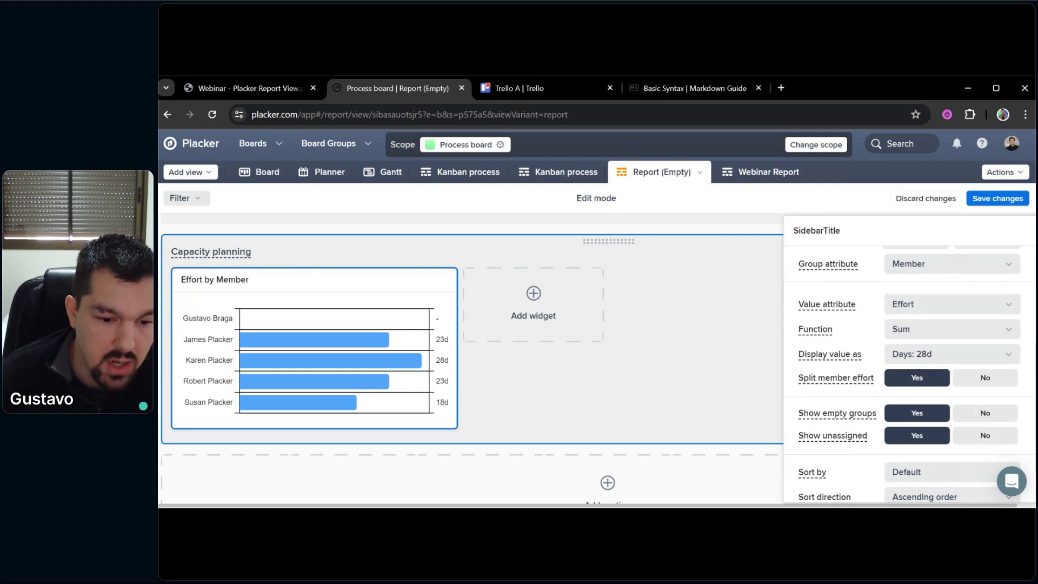
Change the Effort by Member widget's type to Pie chart
scroll(908, 351, up, 3)
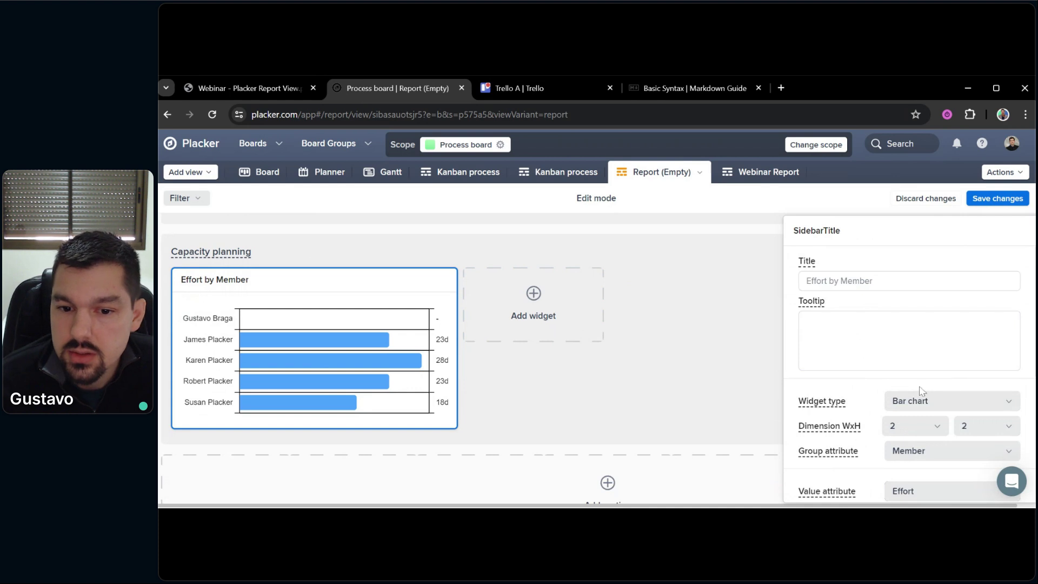
click(935, 404)
scroll(924, 367, down, 2)
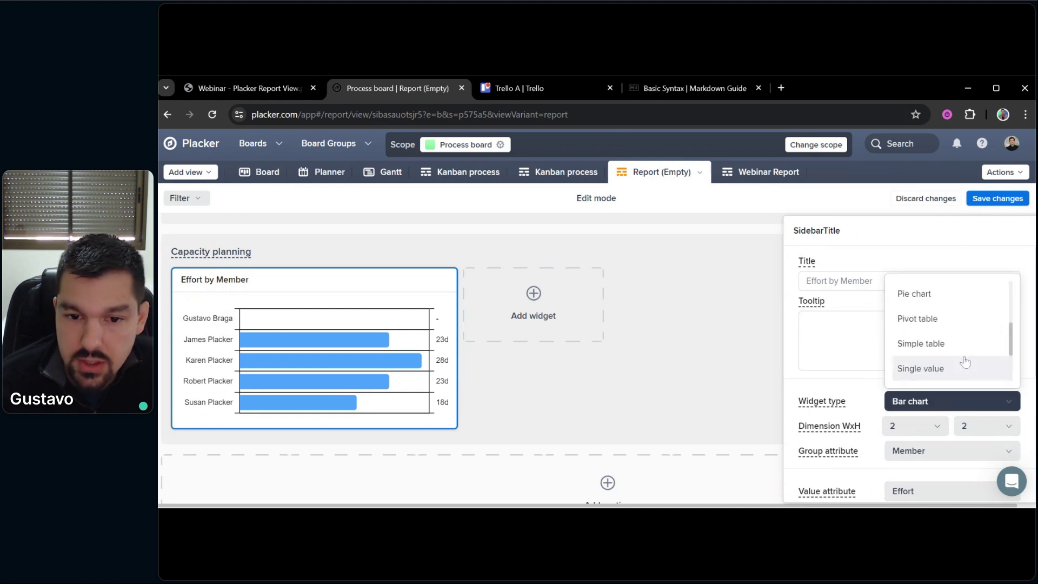
click(947, 303)
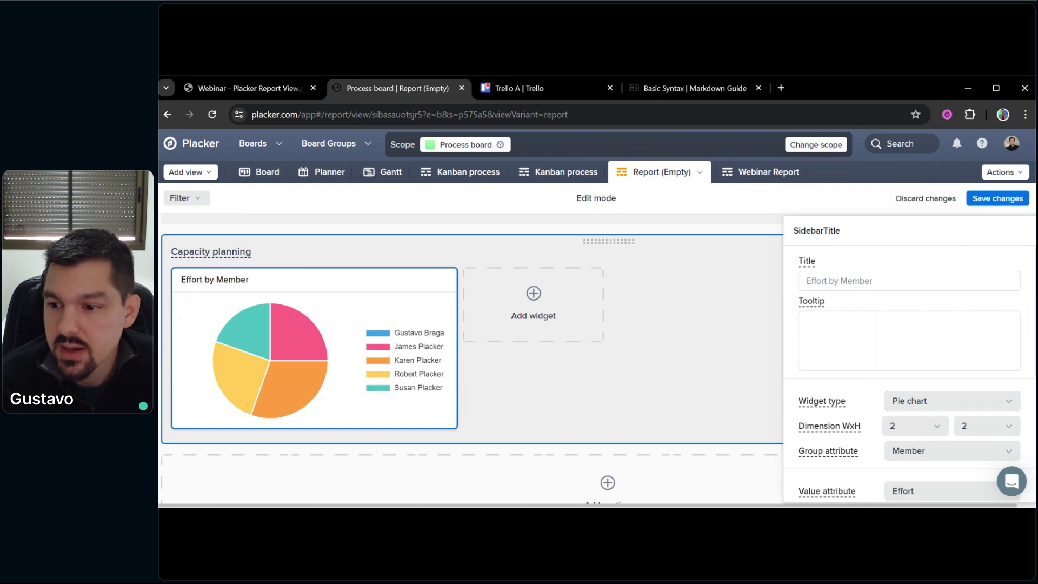
mouse_move(296, 350)
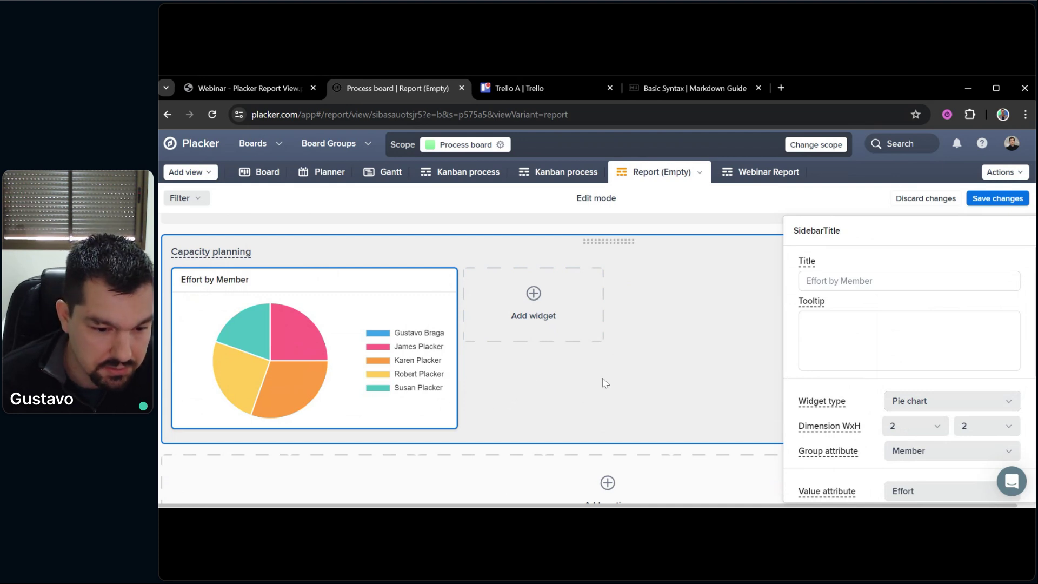
Add a second widget beside the pie chart in Capacity planning and make it a Line chart
click(533, 300)
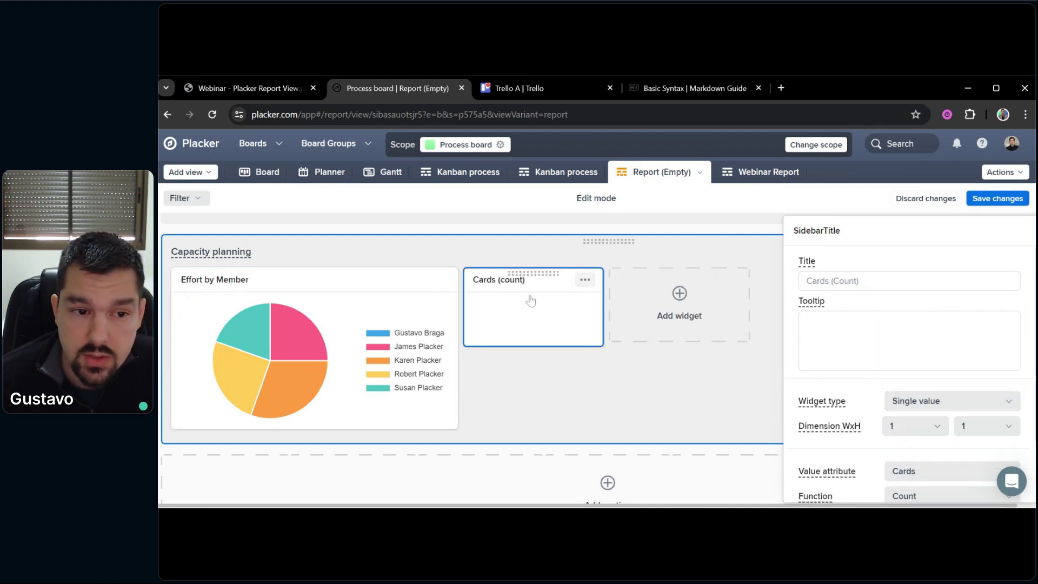
click(929, 401)
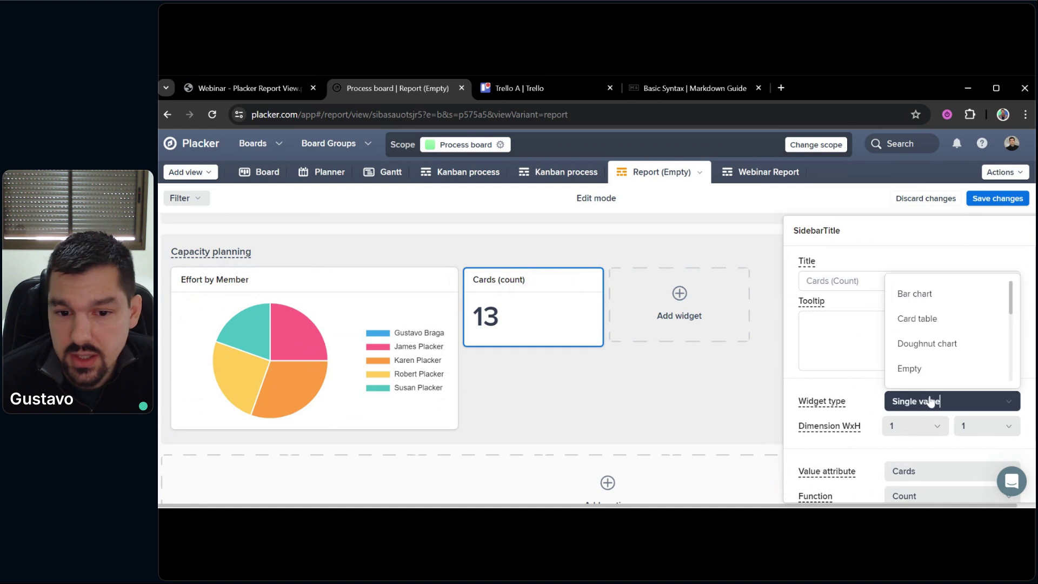
scroll(938, 361, down, 2)
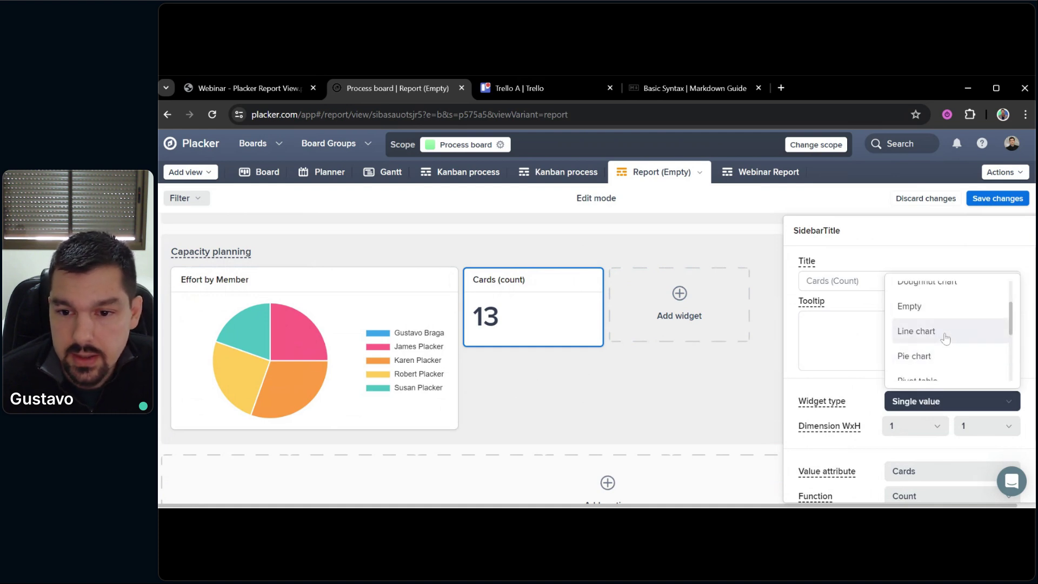
click(945, 338)
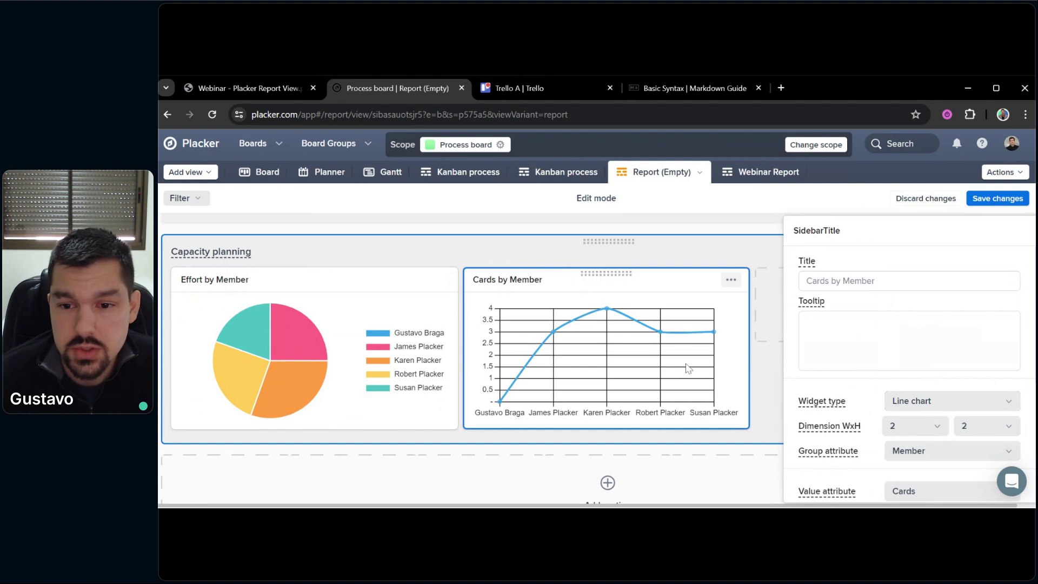
Group the line chart by Plan end date with a date period of Week
scroll(919, 373, down, 3)
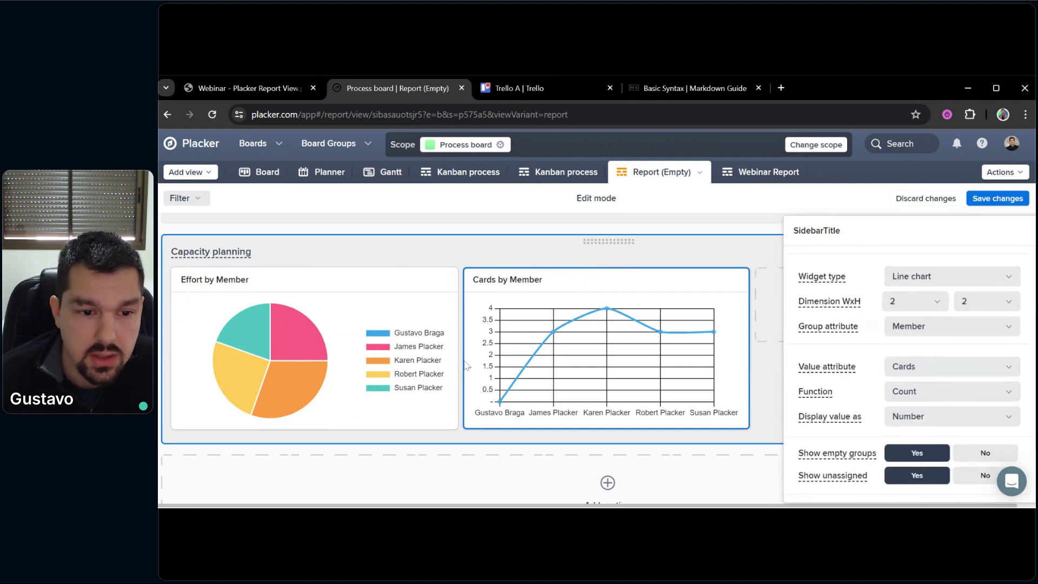
click(907, 338)
scroll(943, 420, down, 3)
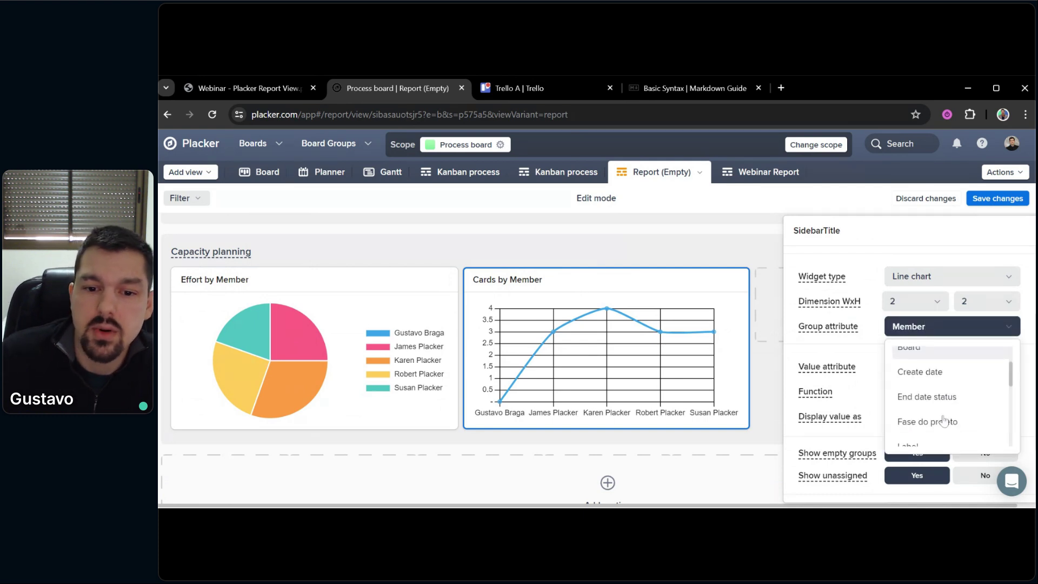
scroll(943, 419, down, 2)
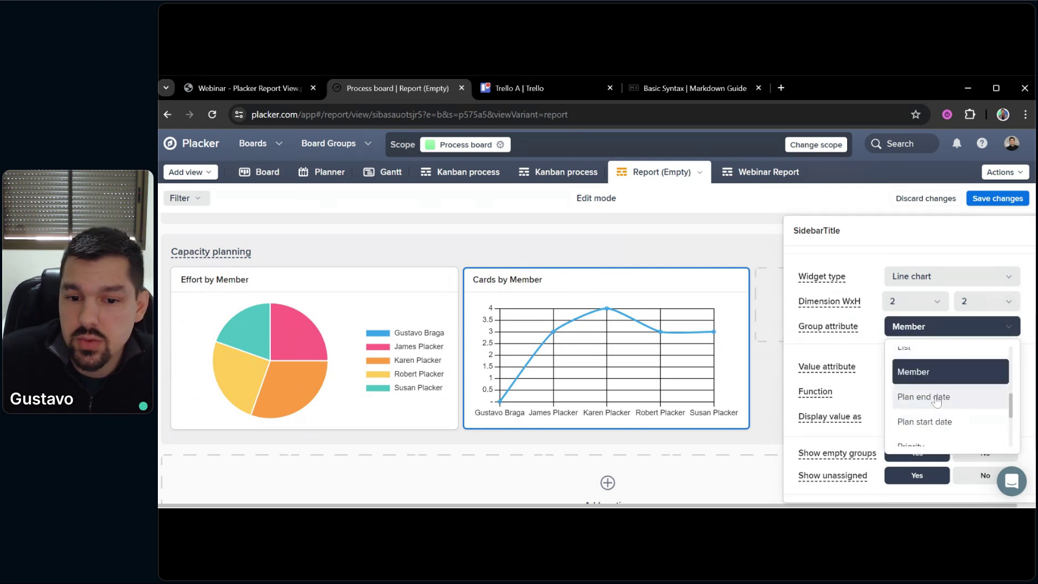
click(936, 400)
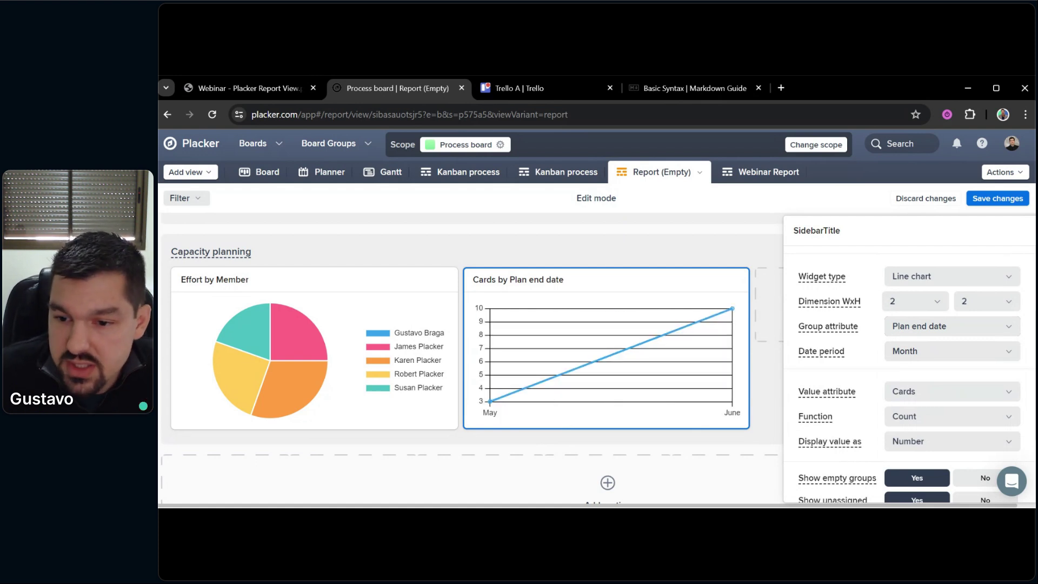
click(953, 353)
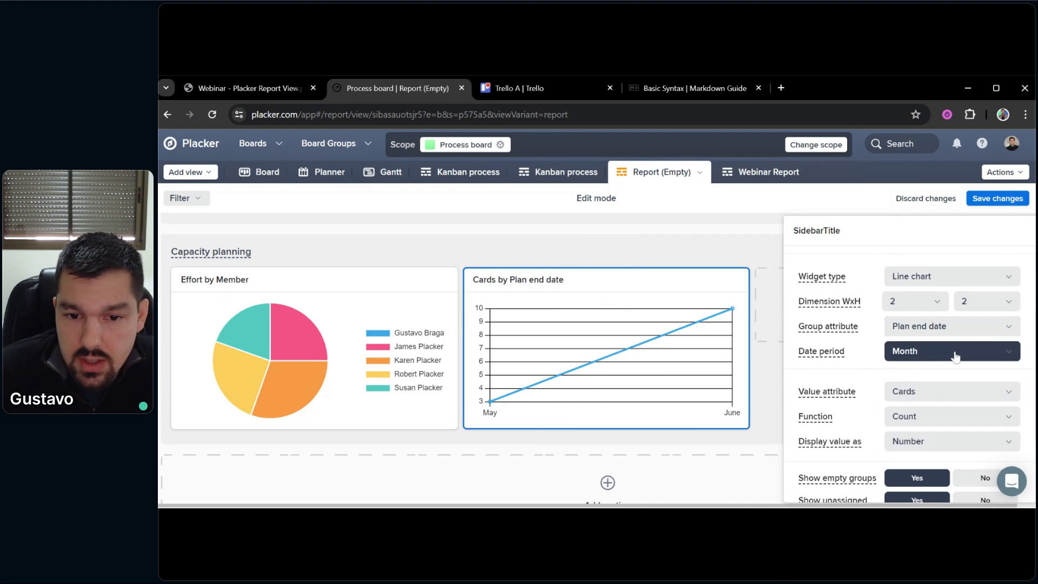
click(940, 405)
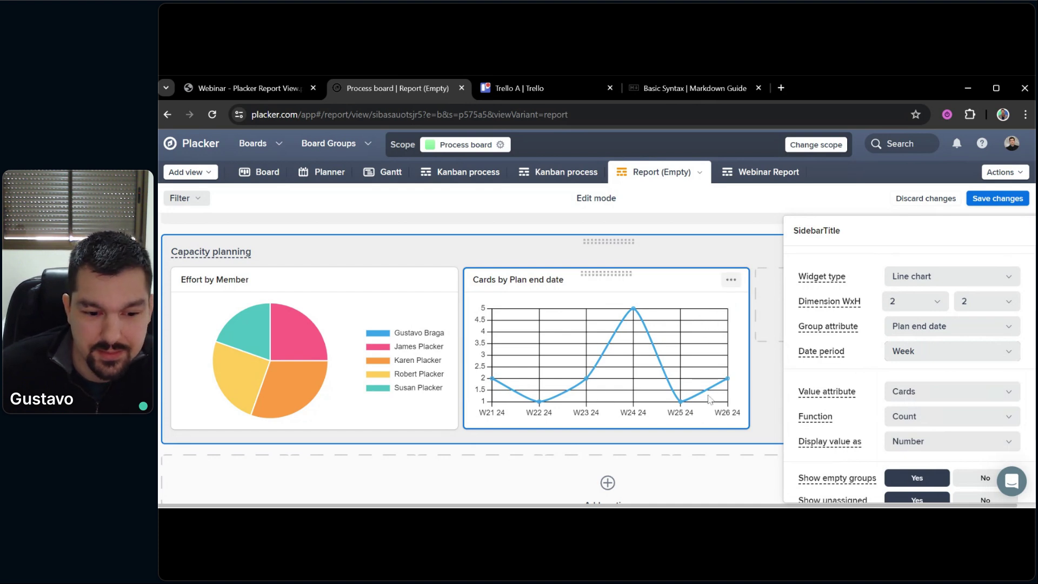
Save the report changes and dismiss the save notifications
click(1001, 200)
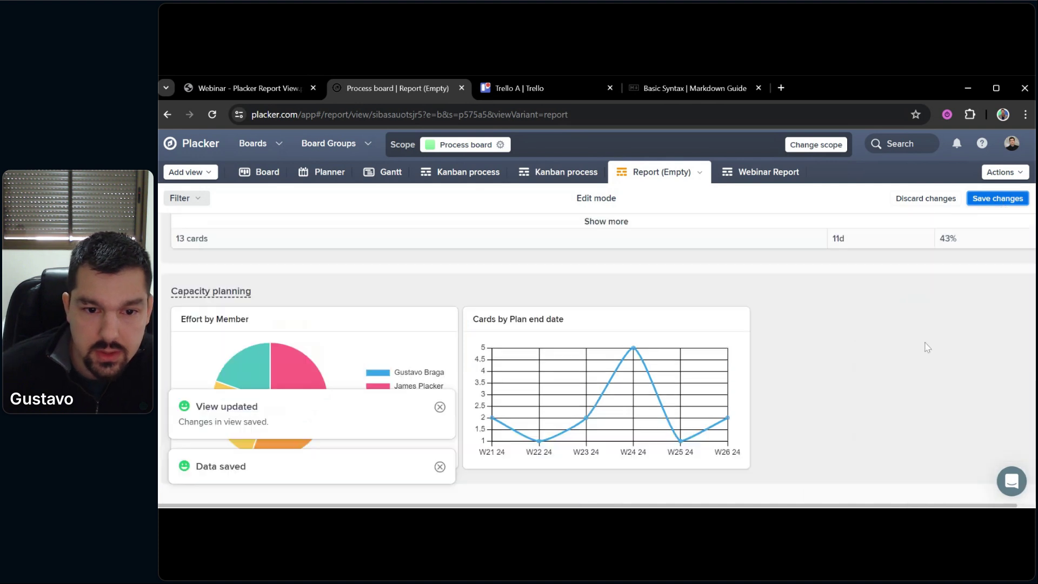
click(440, 408)
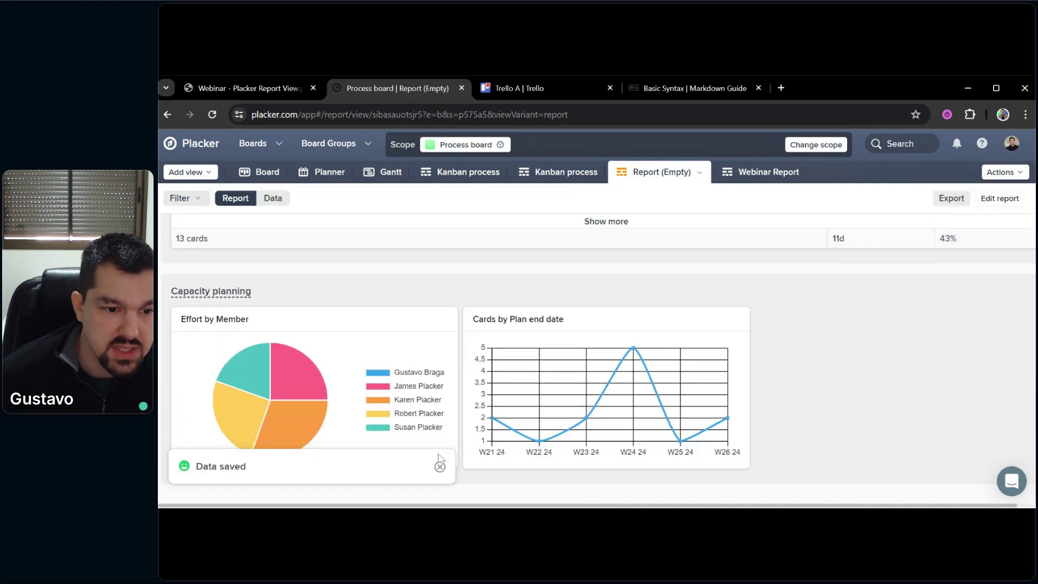
click(440, 467)
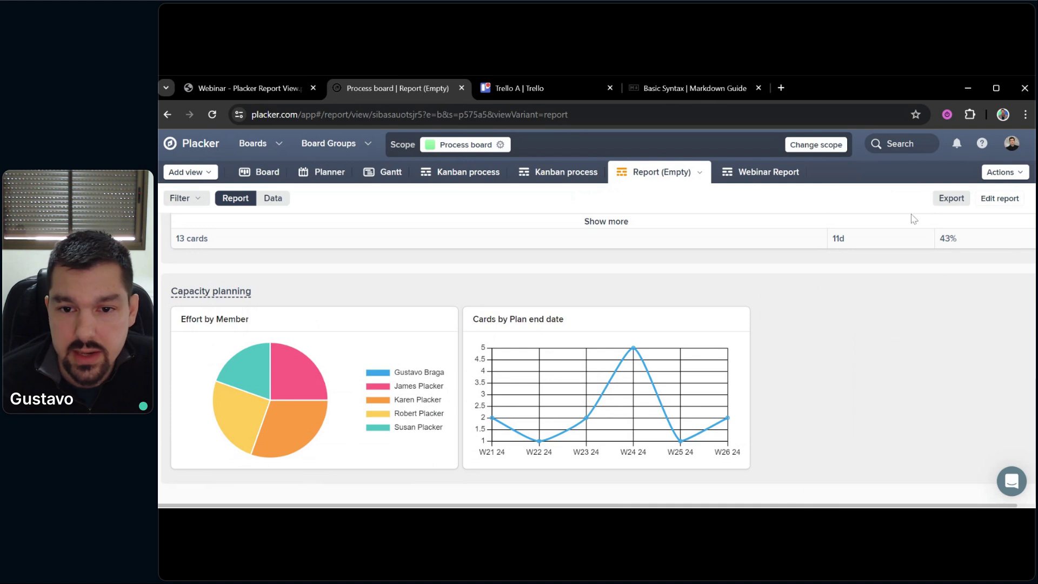
Edit the report, add a third widget to the Capacity planning section and change its type to Stacked Bar Chart
click(994, 200)
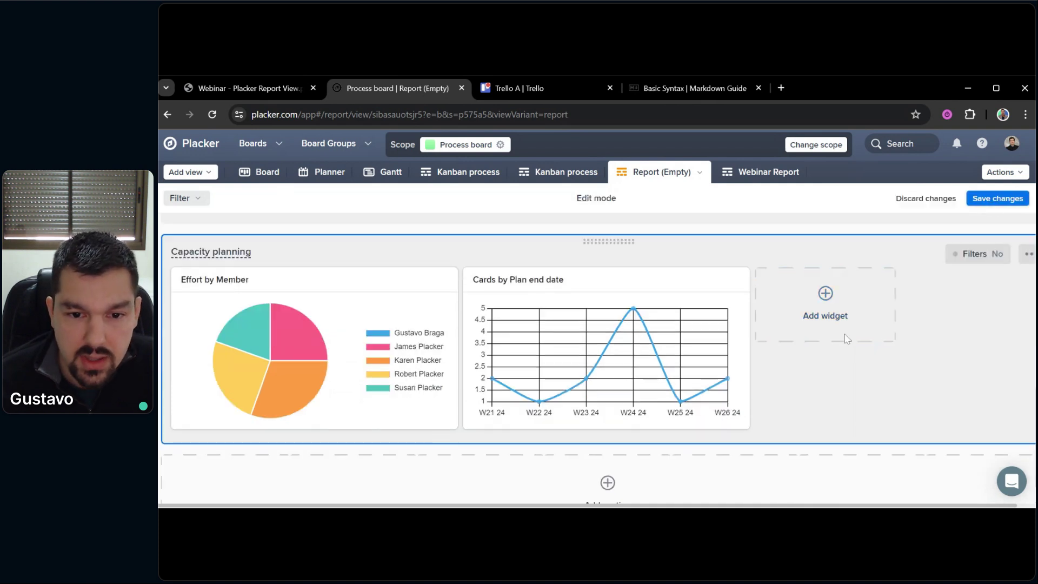
click(831, 301)
click(896, 321)
scroll(919, 383, down, 2)
scroll(923, 385, down, 3)
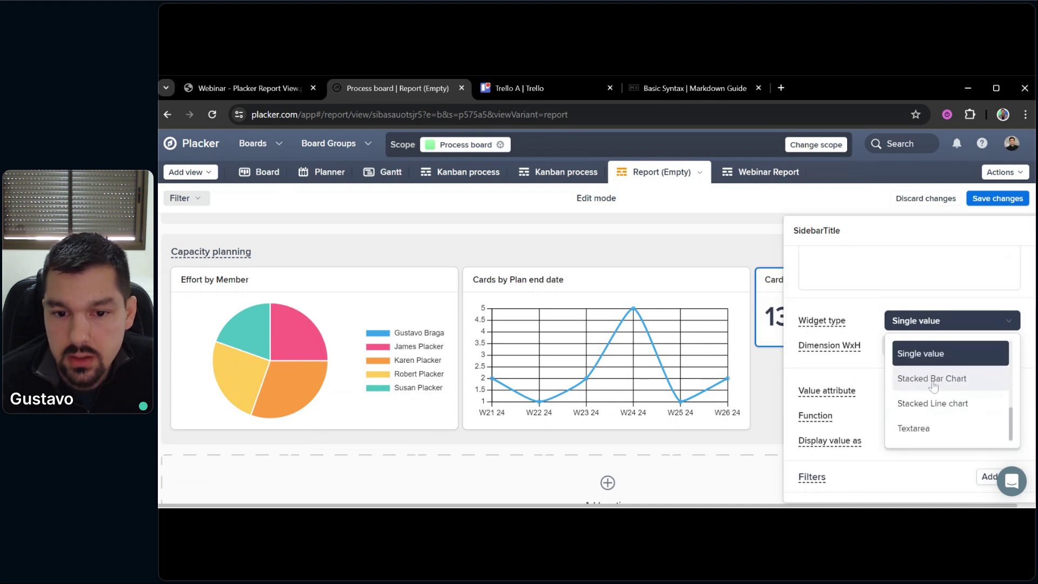
click(931, 379)
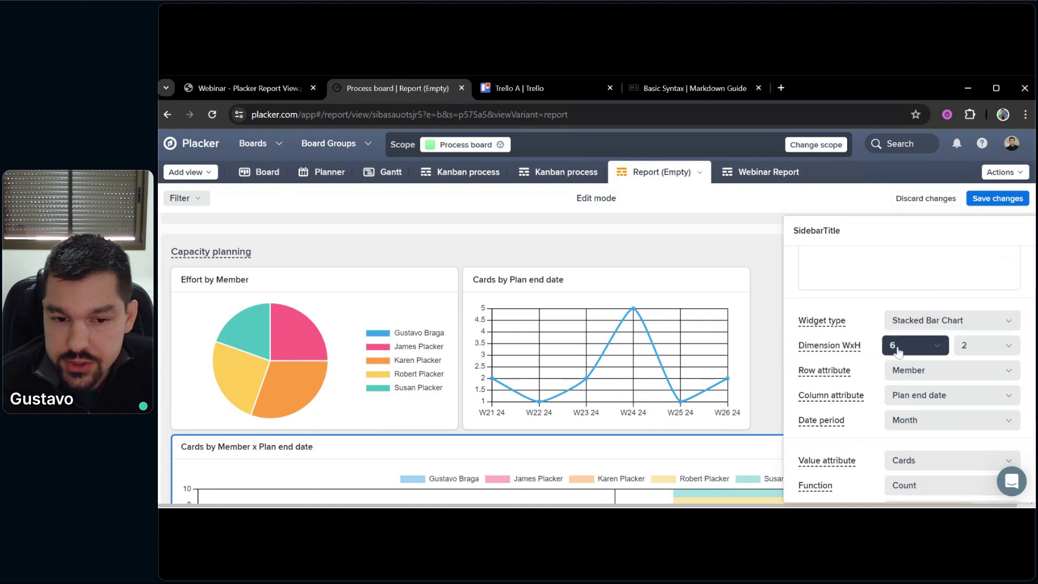
Set the stacked bar chart's date period to Week, save the report and dismiss the save notifications
mouse_move(842, 369)
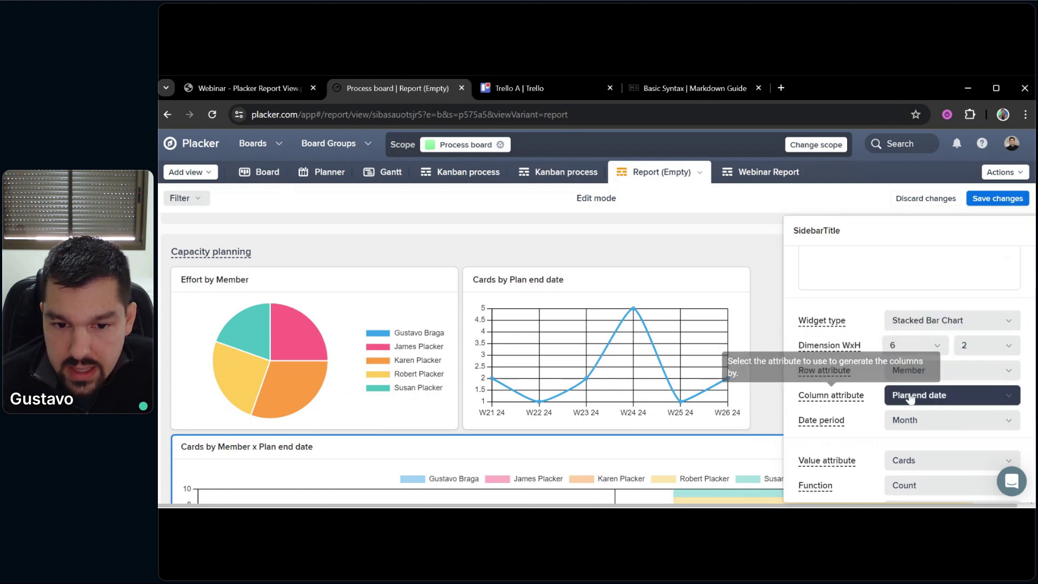
click(919, 419)
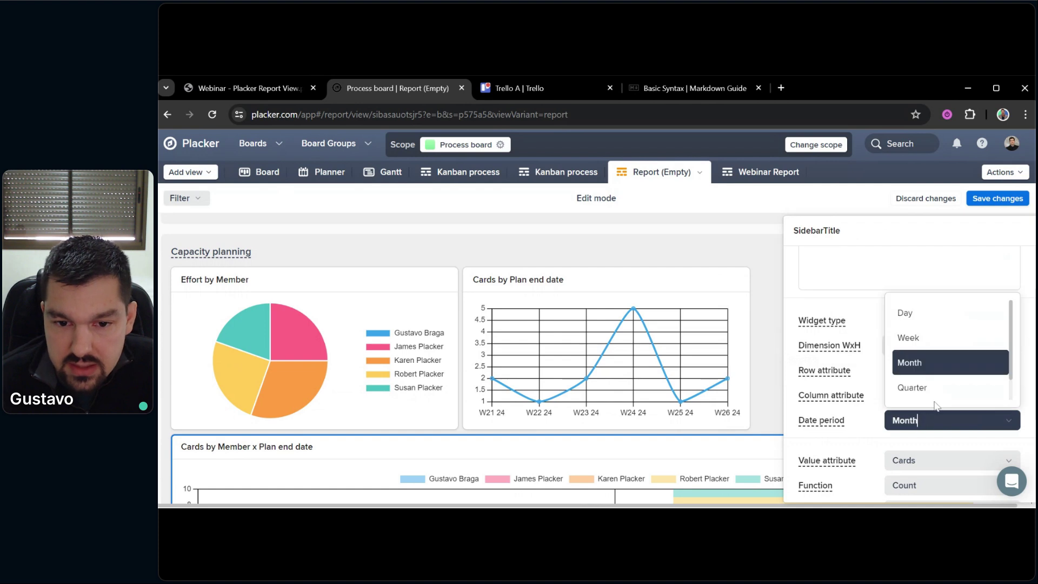
click(926, 338)
click(989, 199)
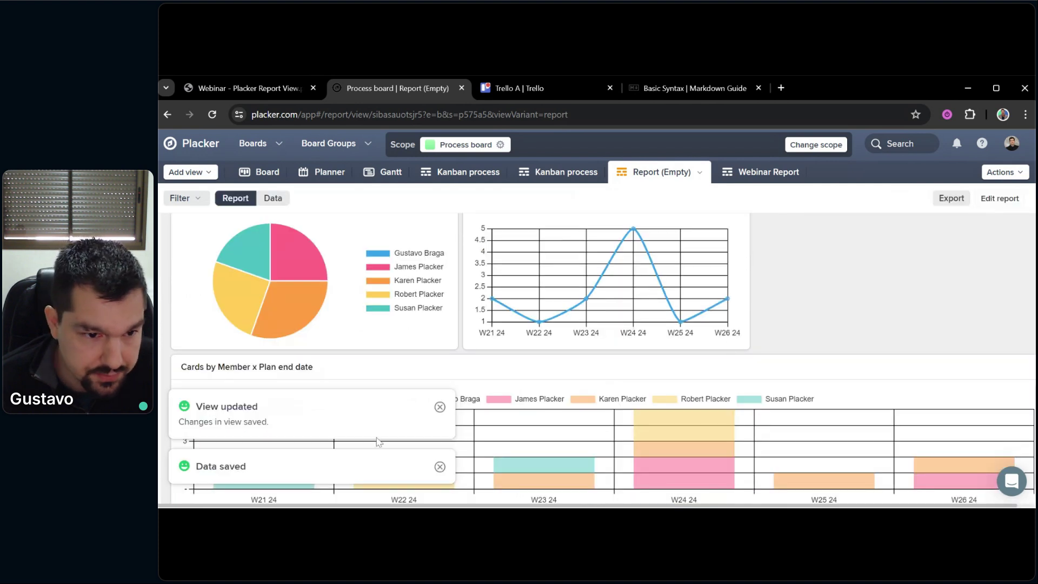
click(439, 406)
click(440, 466)
Examine how the cards are distributed among members in each week of the stacked bar chart
scroll(736, 369, down, 1)
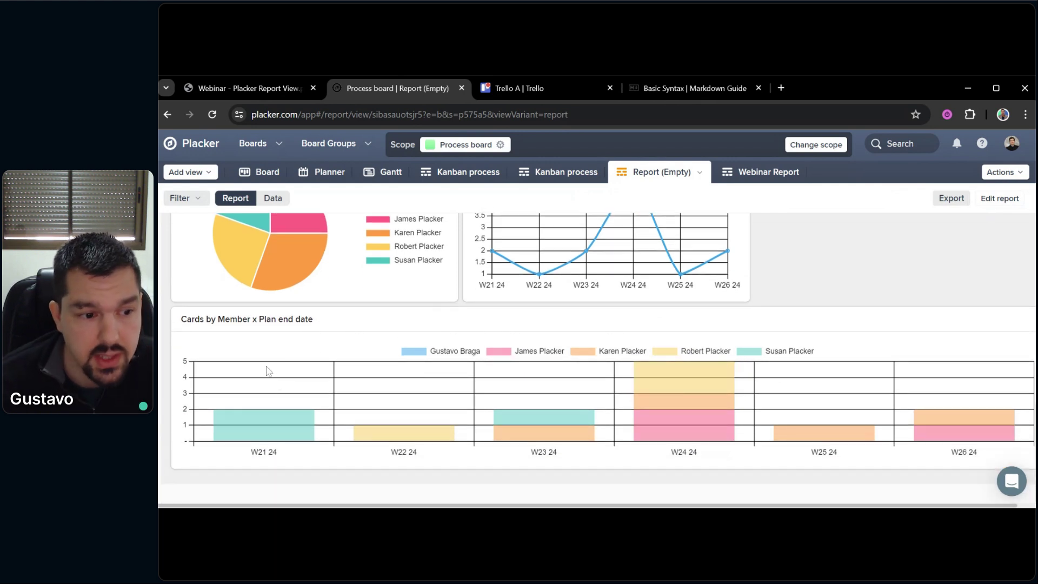
mouse_move(267, 422)
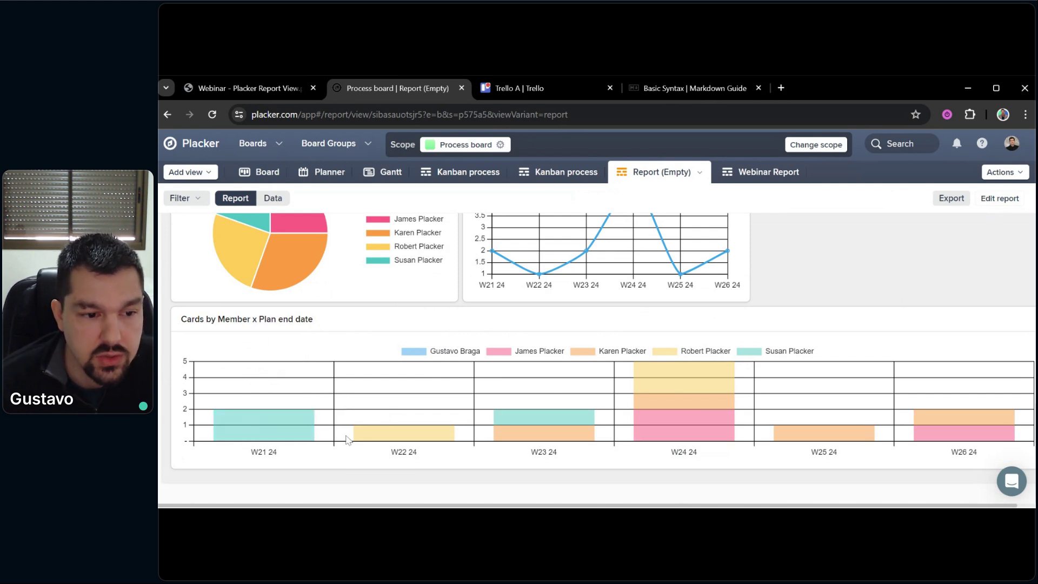
mouse_move(385, 437)
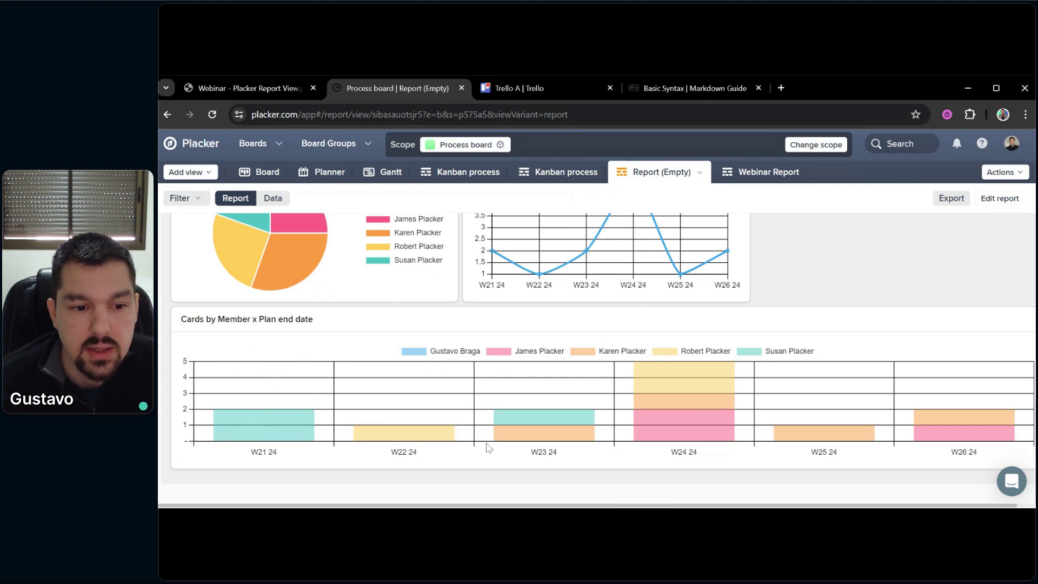
mouse_move(511, 423)
mouse_move(532, 440)
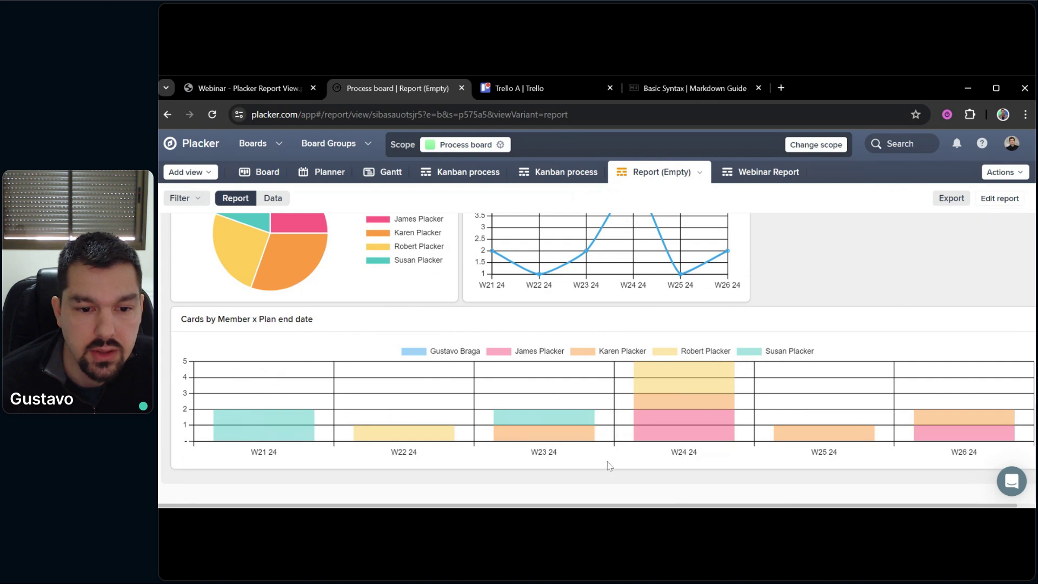
scroll(642, 475, right, 1)
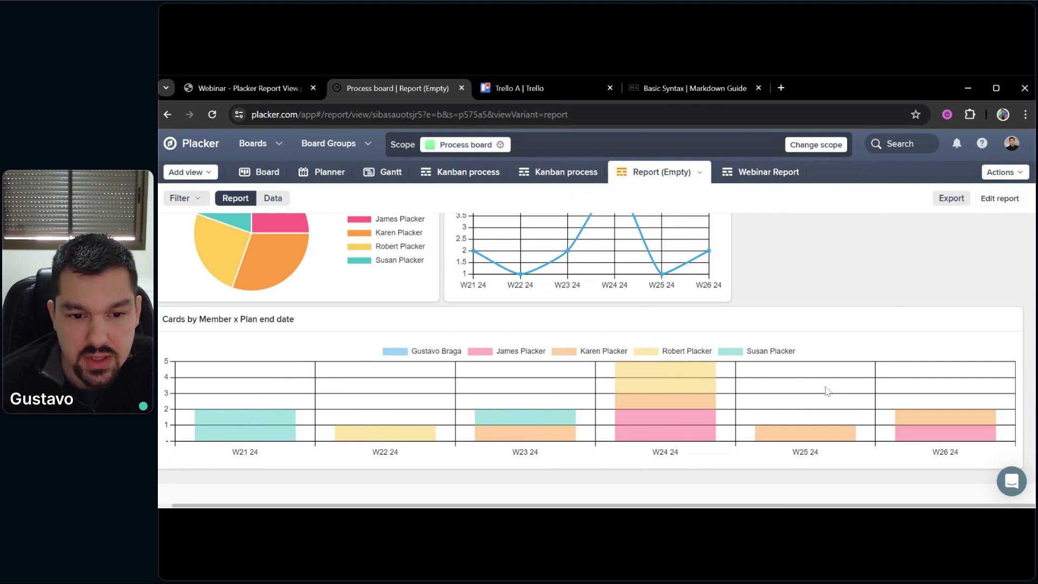
scroll(795, 379, left, 1)
scroll(800, 388, left, 1)
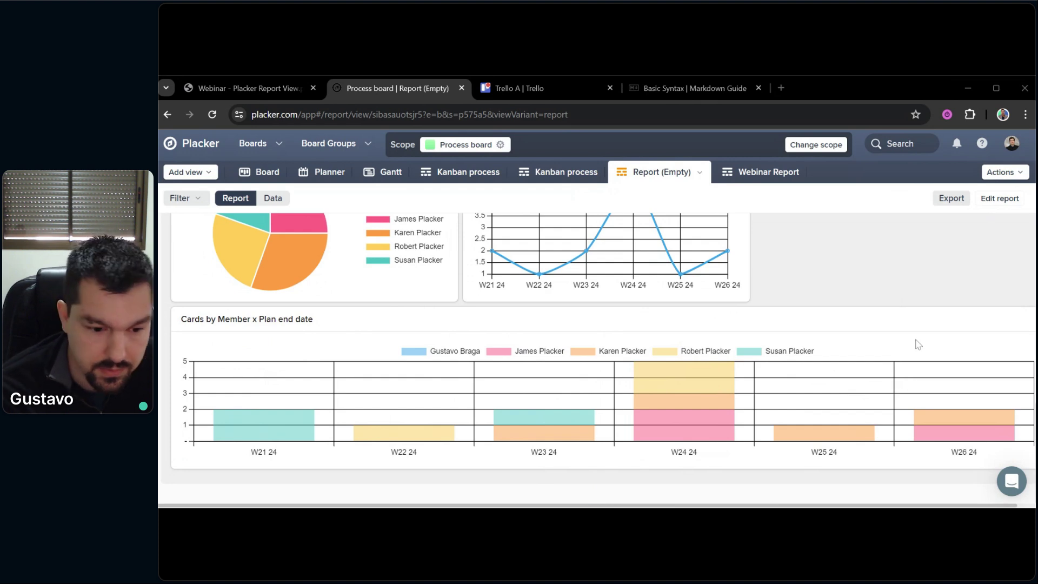
click(918, 301)
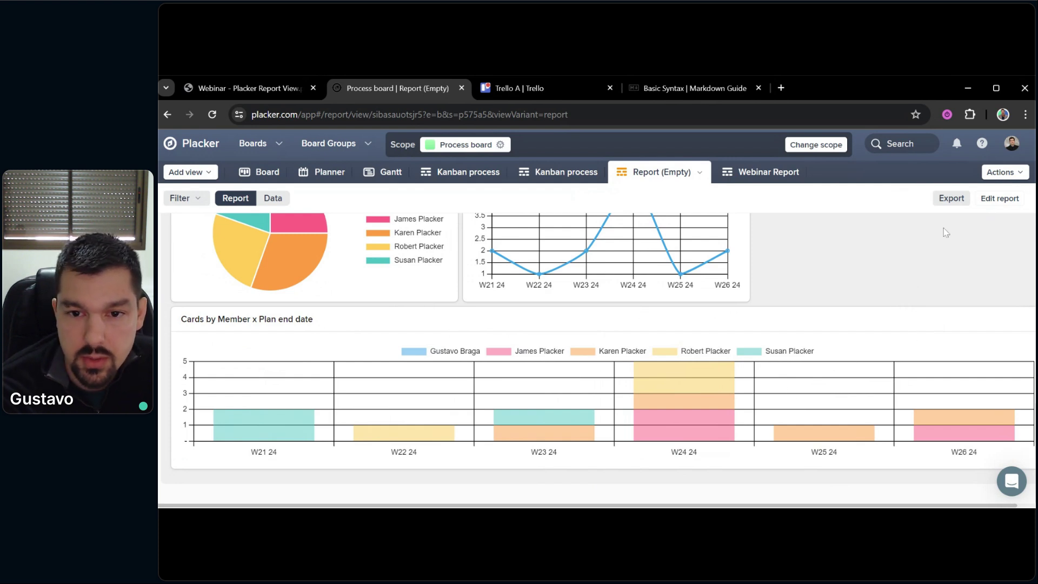
Edit the report, add a fourth widget to the Capacity planning section and change its type to Pivot table
click(994, 201)
scroll(941, 238, down, 3)
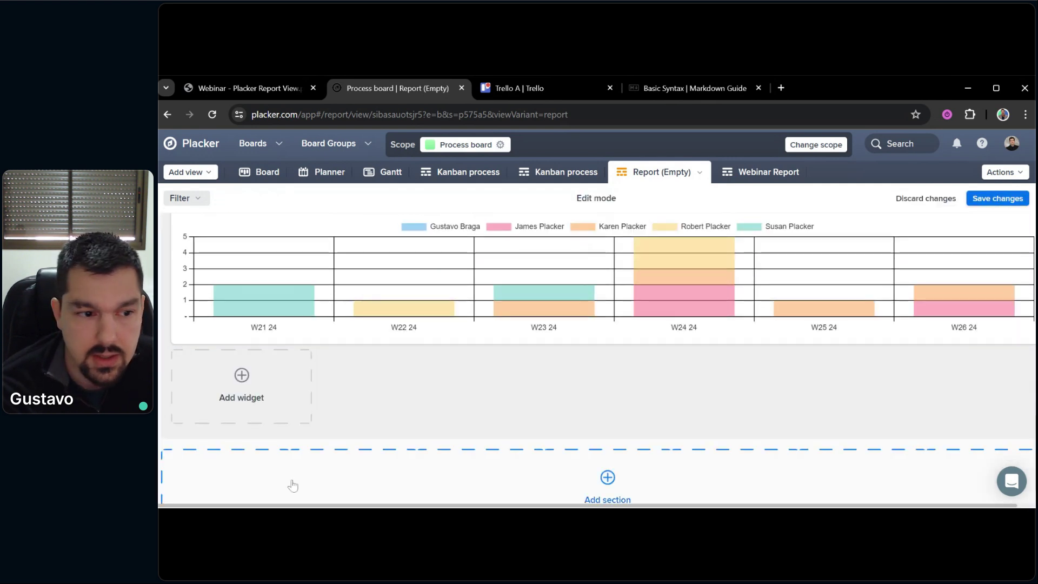
click(250, 394)
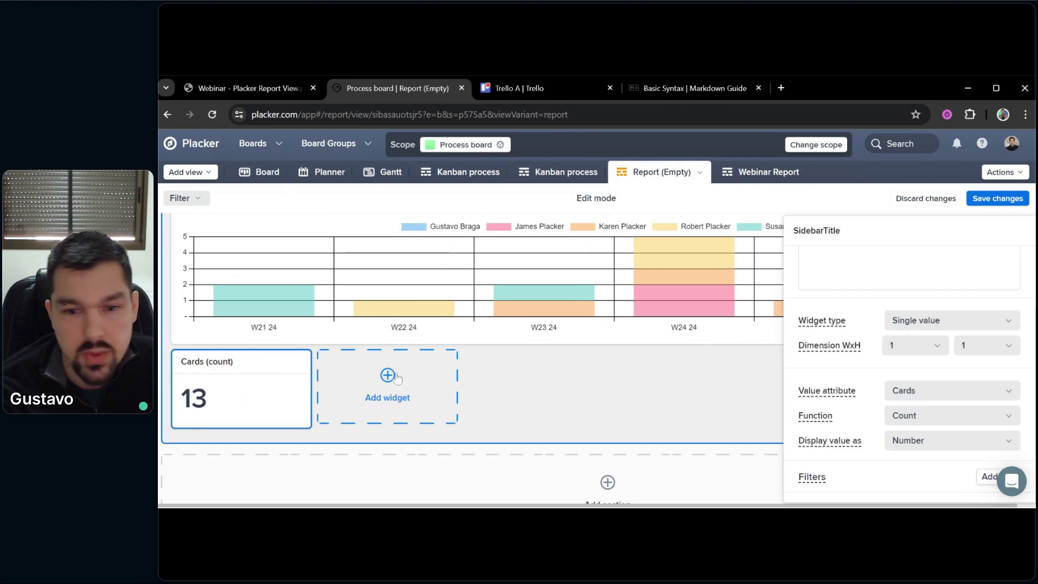
click(912, 323)
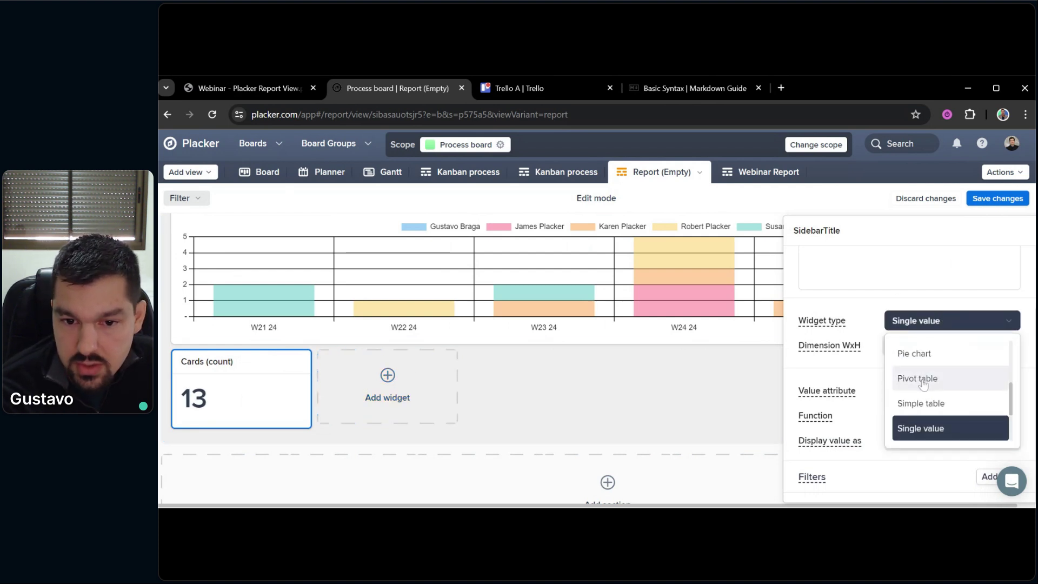
click(923, 384)
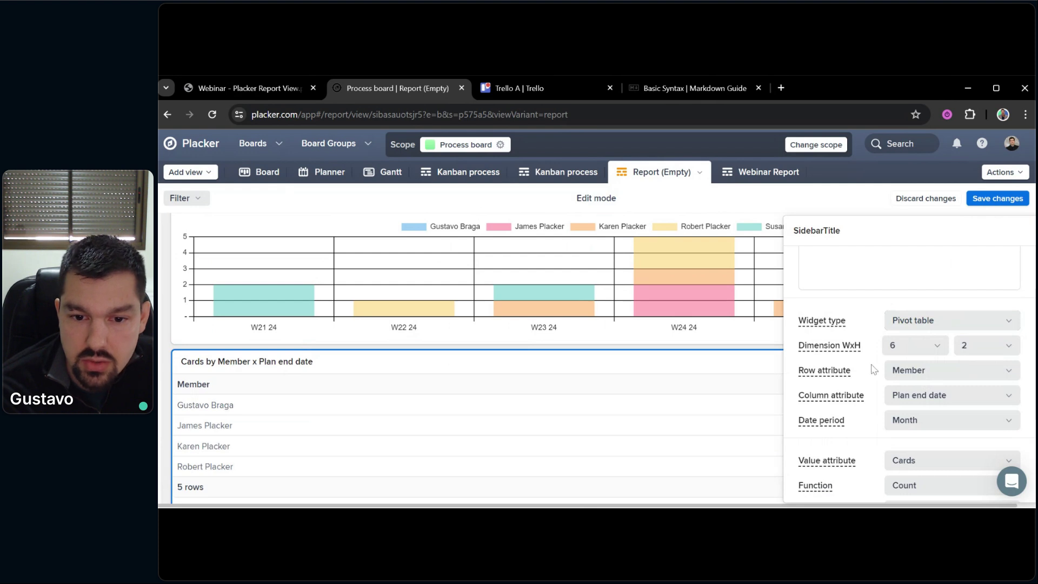
Set the pivot table's date period to Week, save the report and dismiss the save notifications
click(905, 421)
click(928, 341)
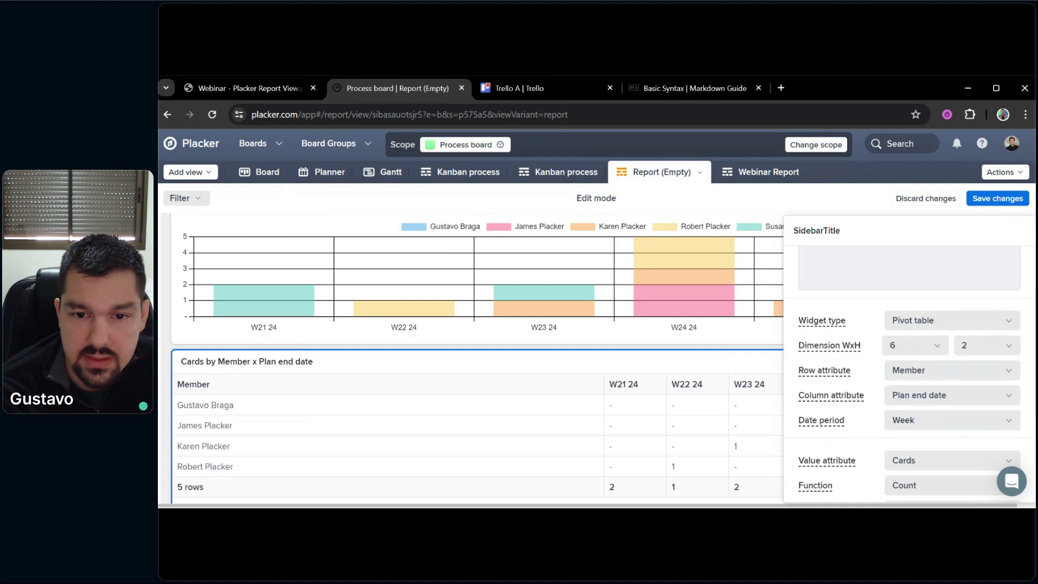
click(997, 198)
scroll(846, 384, down, 1)
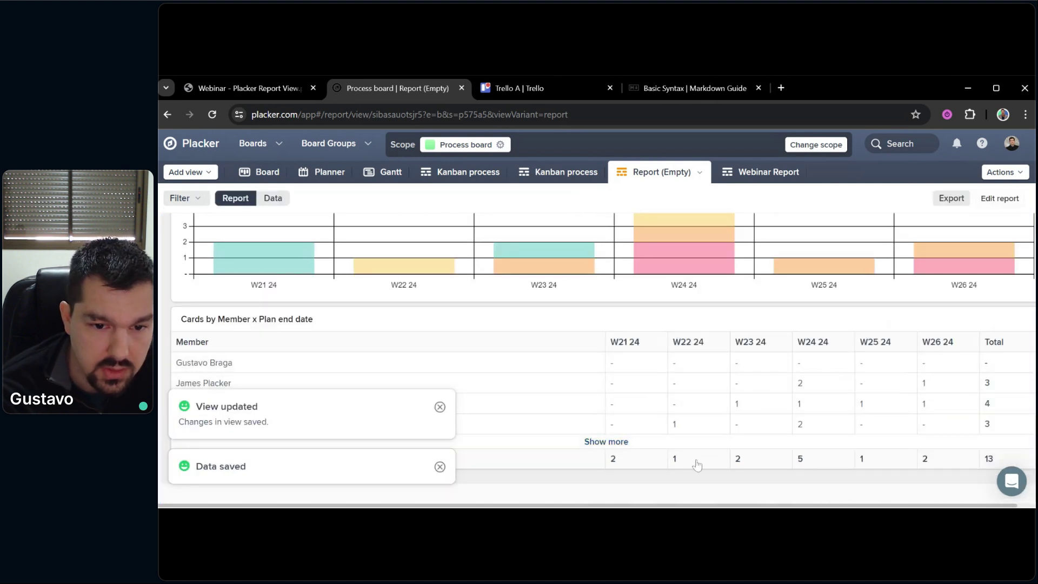
click(440, 406)
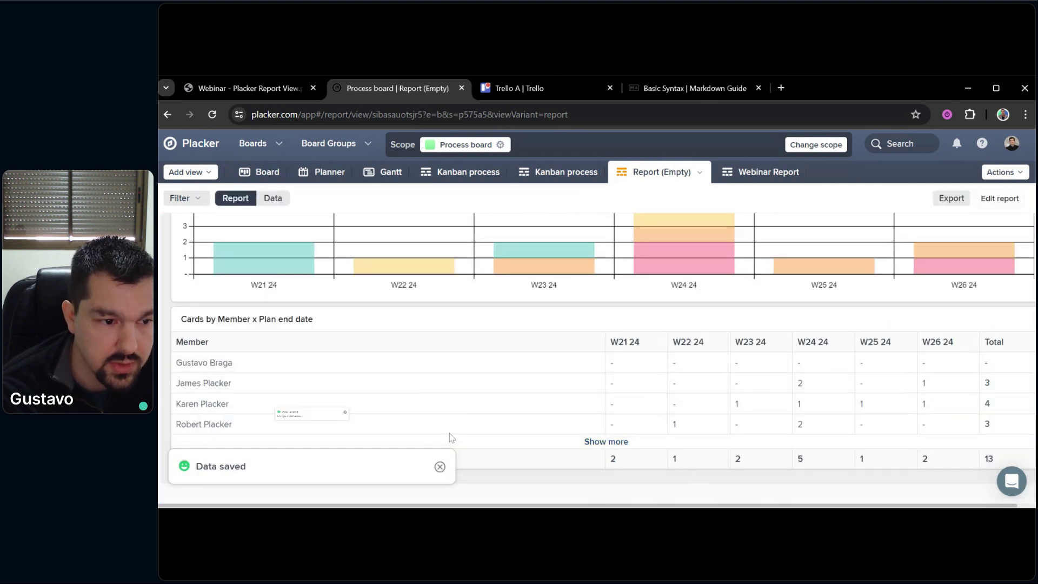
click(439, 466)
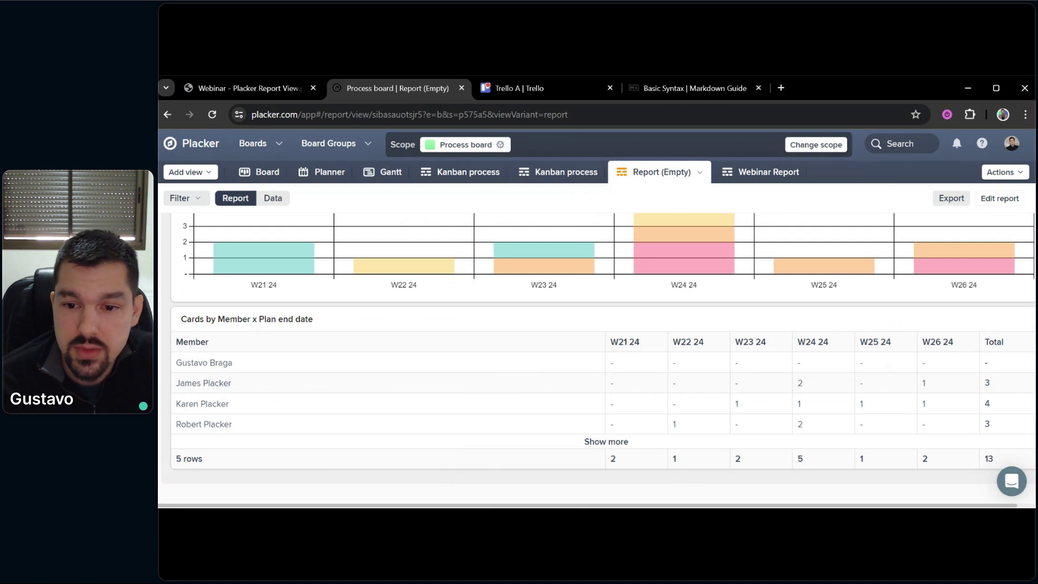
Open the pivot table's underlying data and list the second member's cards planned for week W24 24
click(801, 390)
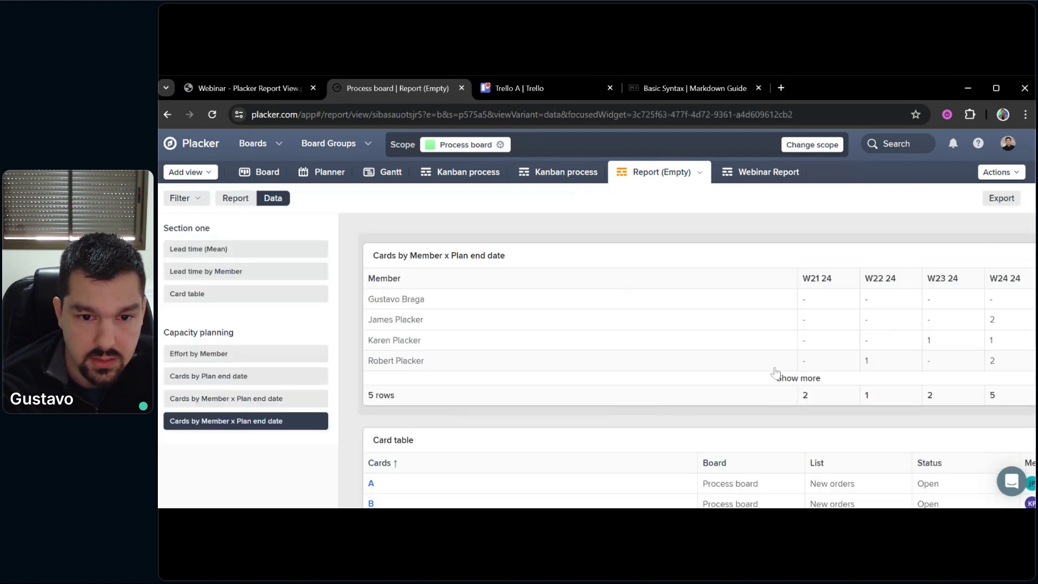
scroll(738, 424, right, 5)
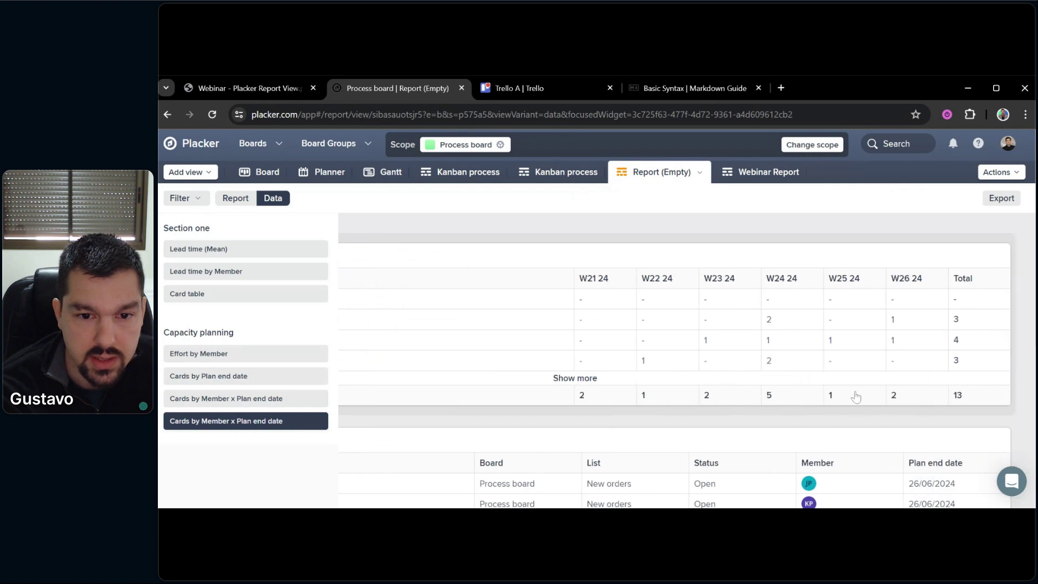
click(768, 320)
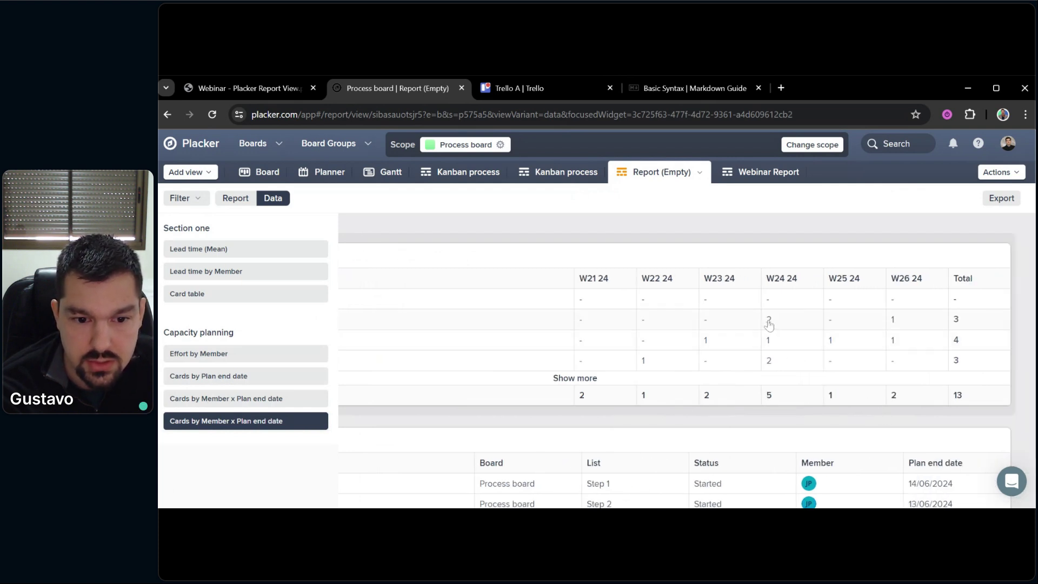
scroll(784, 390, down, 2)
scroll(783, 373, down, 1)
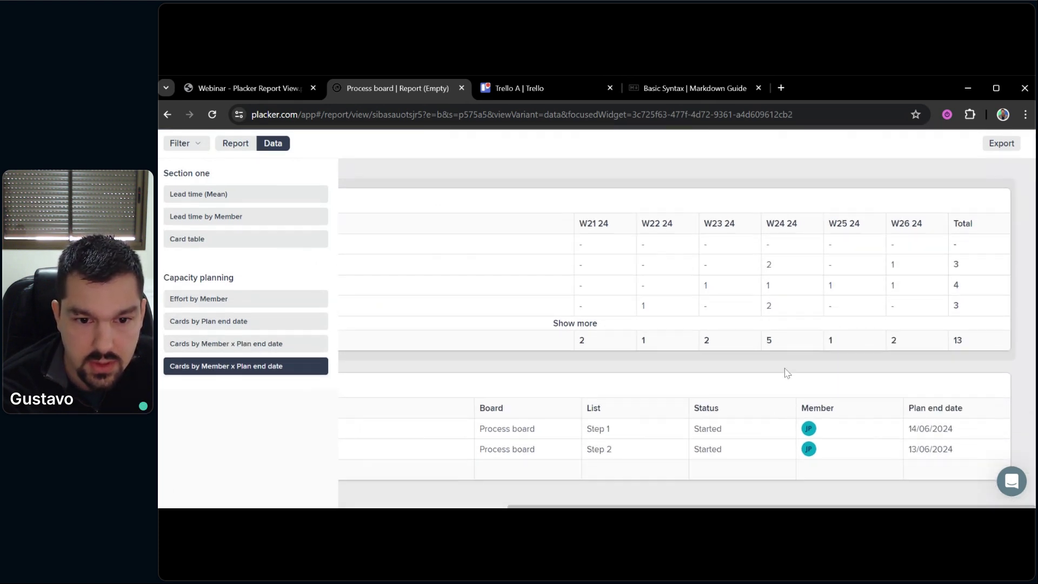
scroll(676, 357, left, 5)
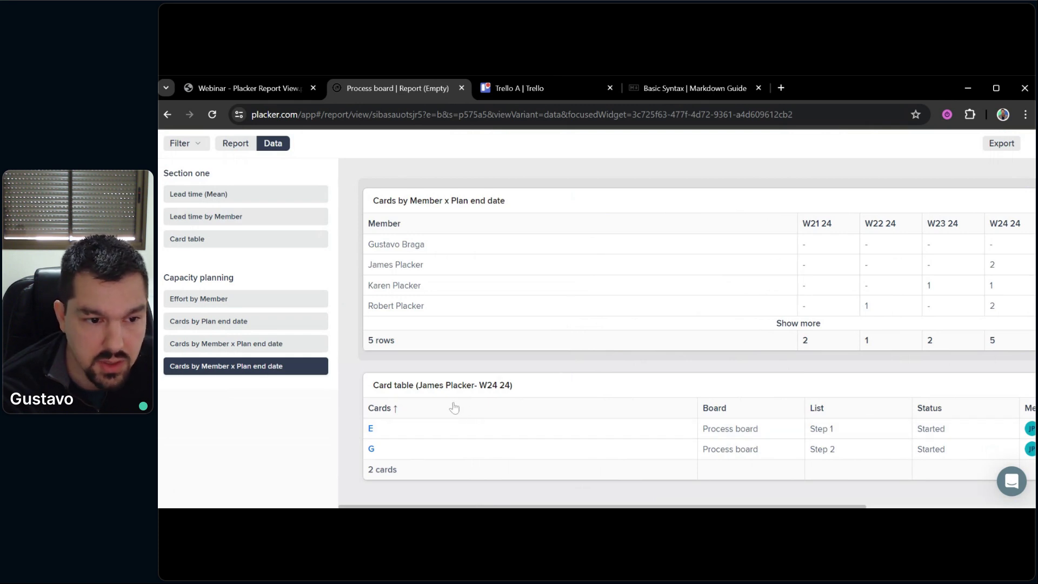
Open card G, draft a comment mentioning its assigned member with "what is the status?" and close the card without saving it
click(372, 451)
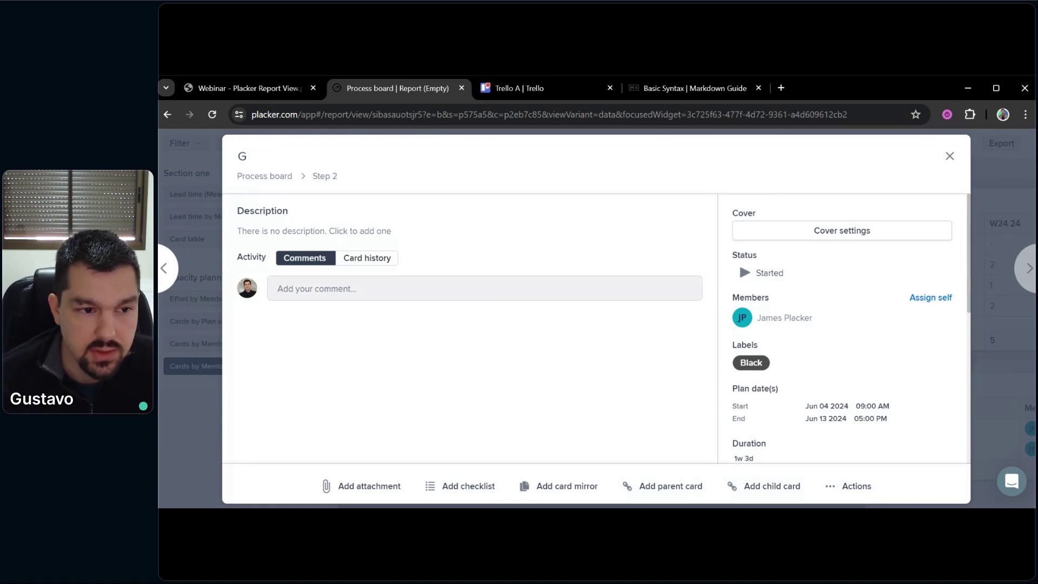
click(279, 292)
text(@Jam)
key(Return)
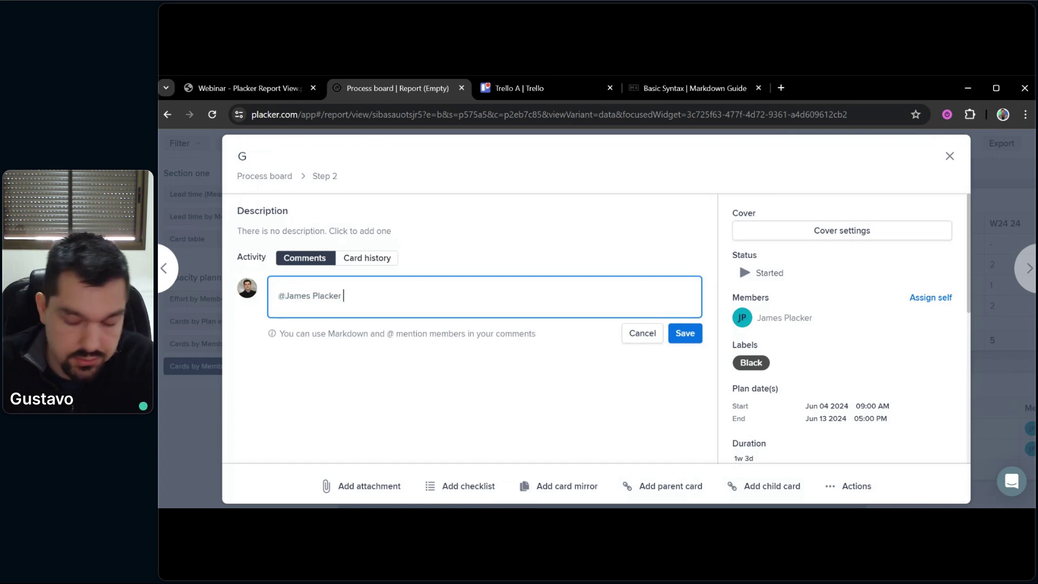
text(what is the)
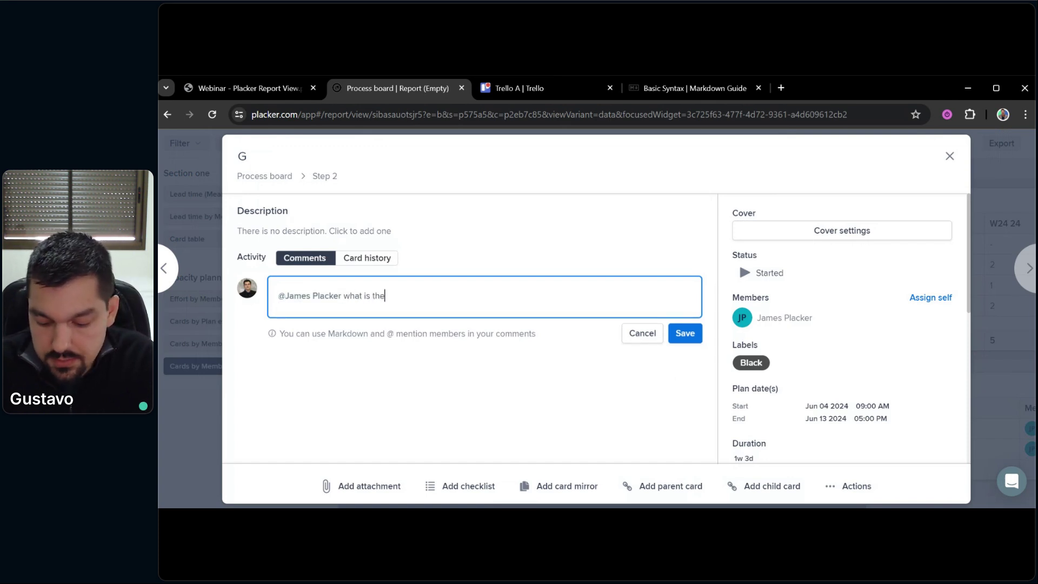
text( status?)
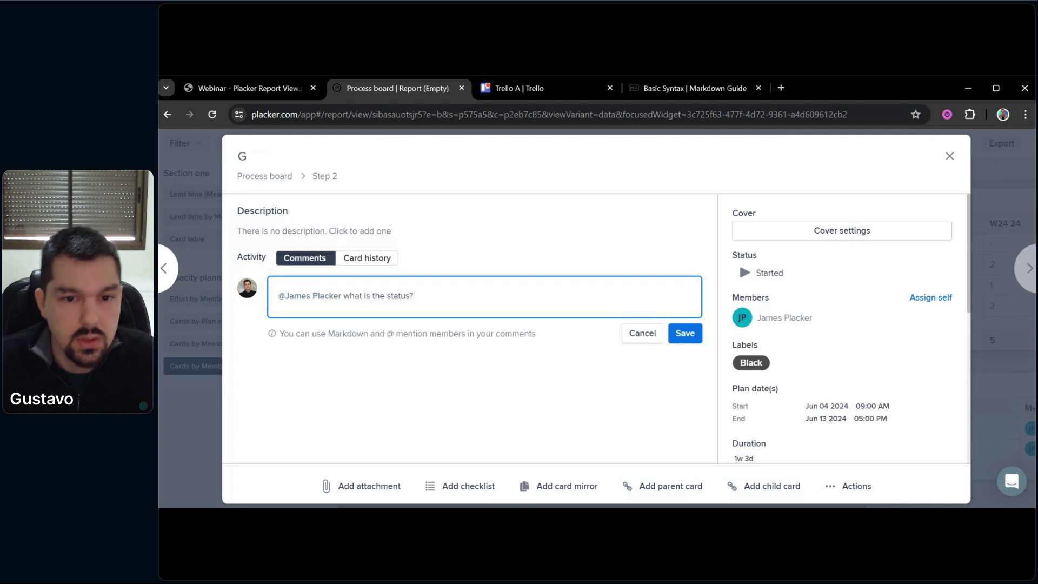
click(948, 156)
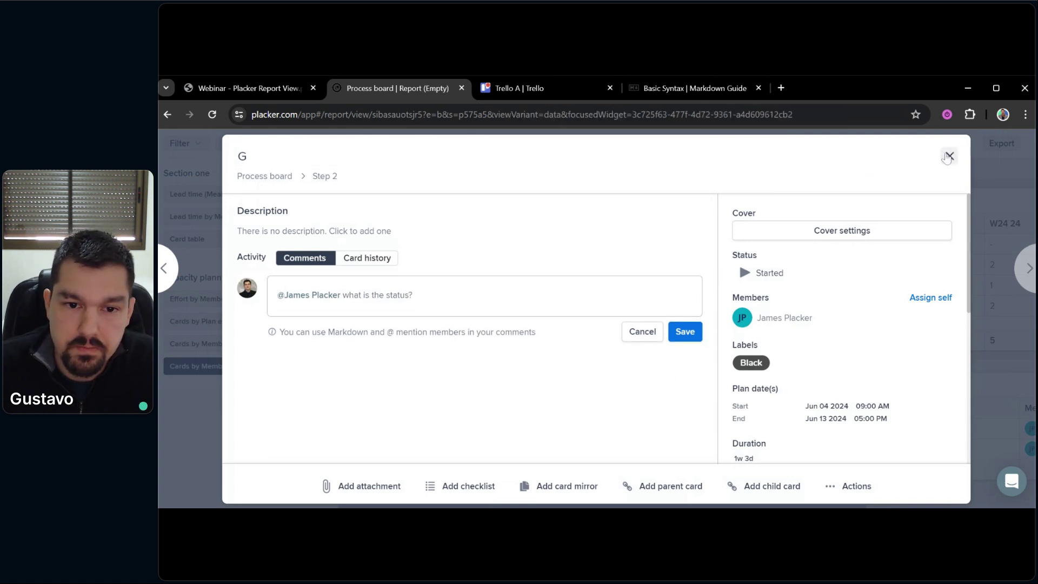
Return to the report view and review its widgets down to the pivot table
scroll(782, 350, up, 1)
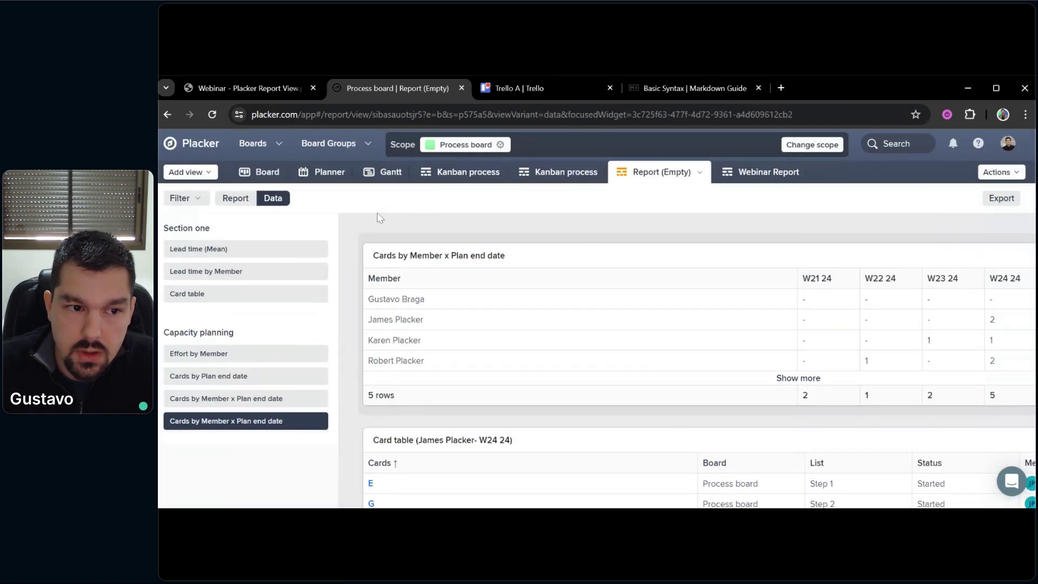
click(235, 198)
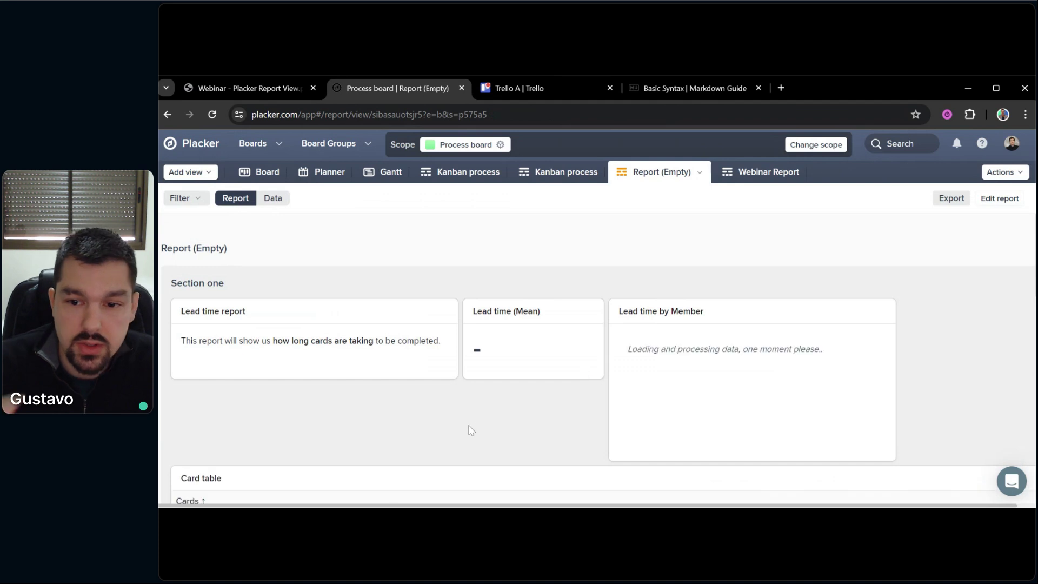
scroll(532, 444, down, 10)
scroll(558, 457, down, 3)
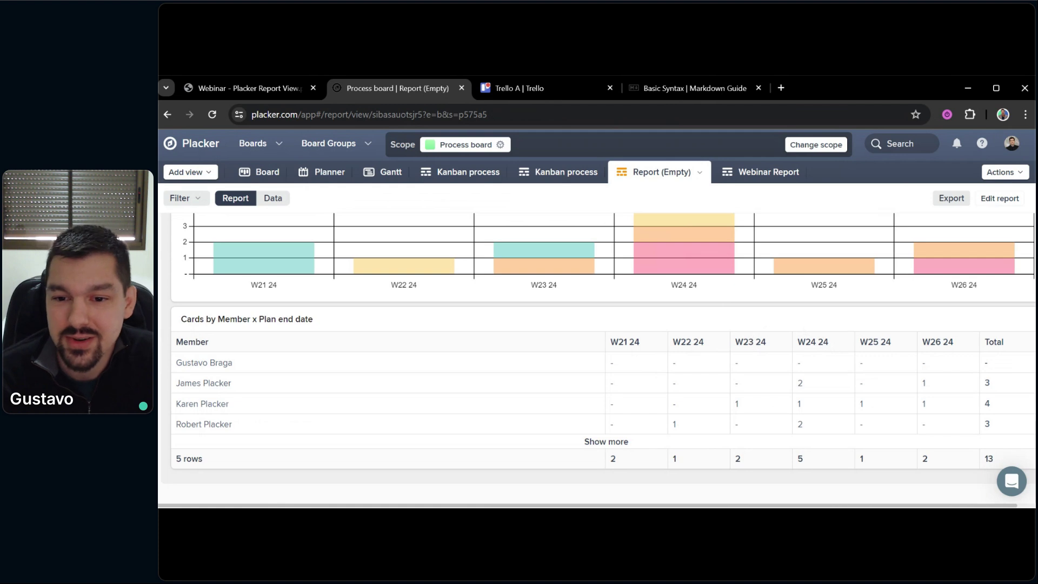
Export the full report as a PDF snapshot
scroll(740, 317, up, 15)
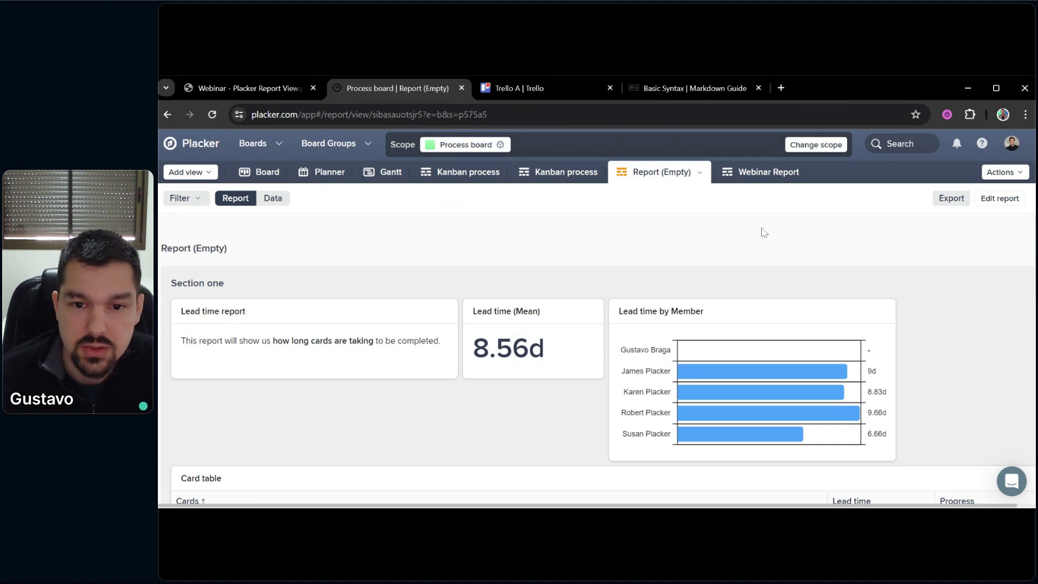
click(947, 200)
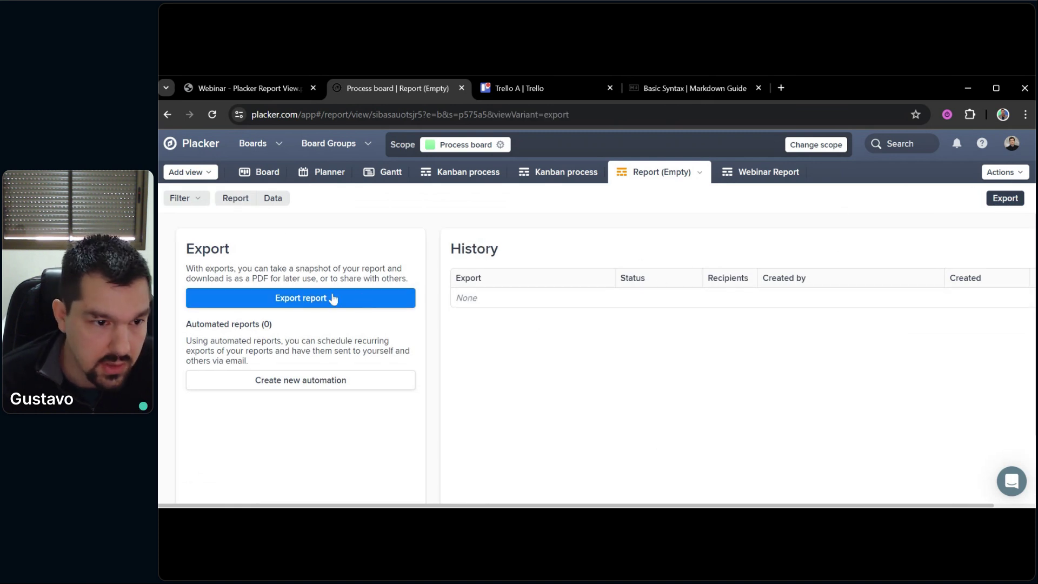
click(285, 302)
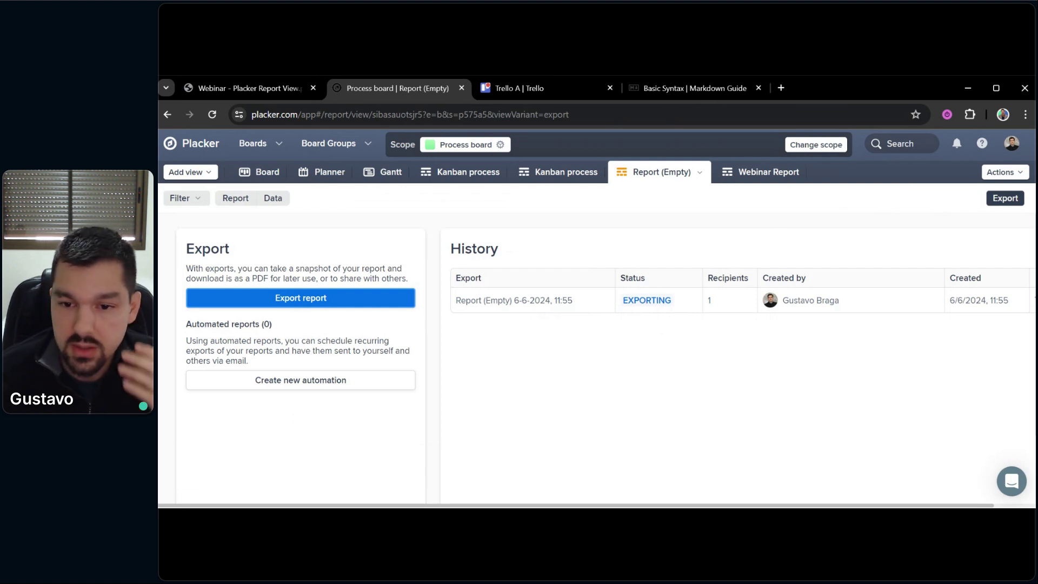
Start a new export automation for the report and choose one day of the week for it
click(305, 380)
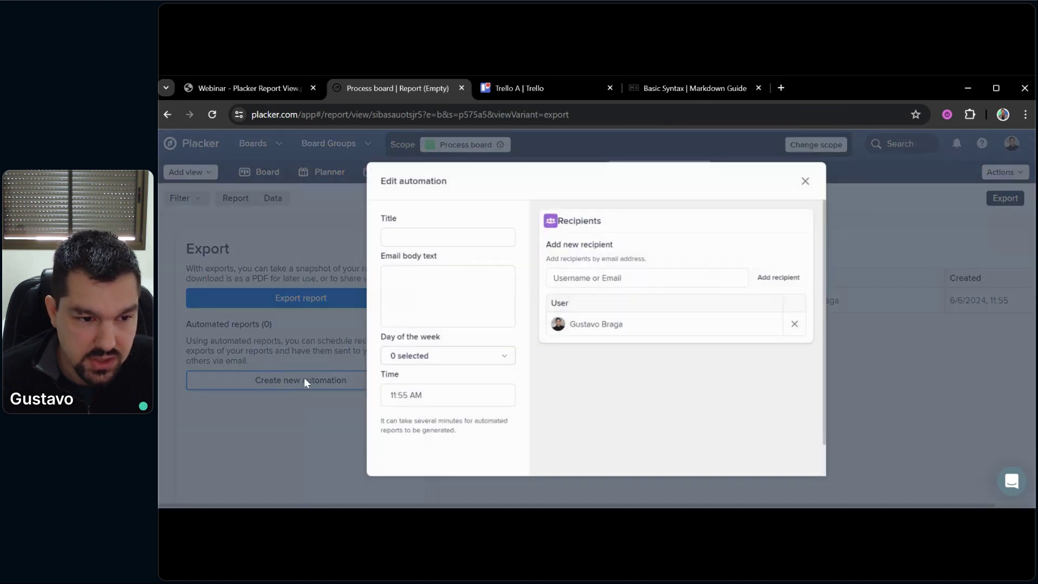
click(448, 355)
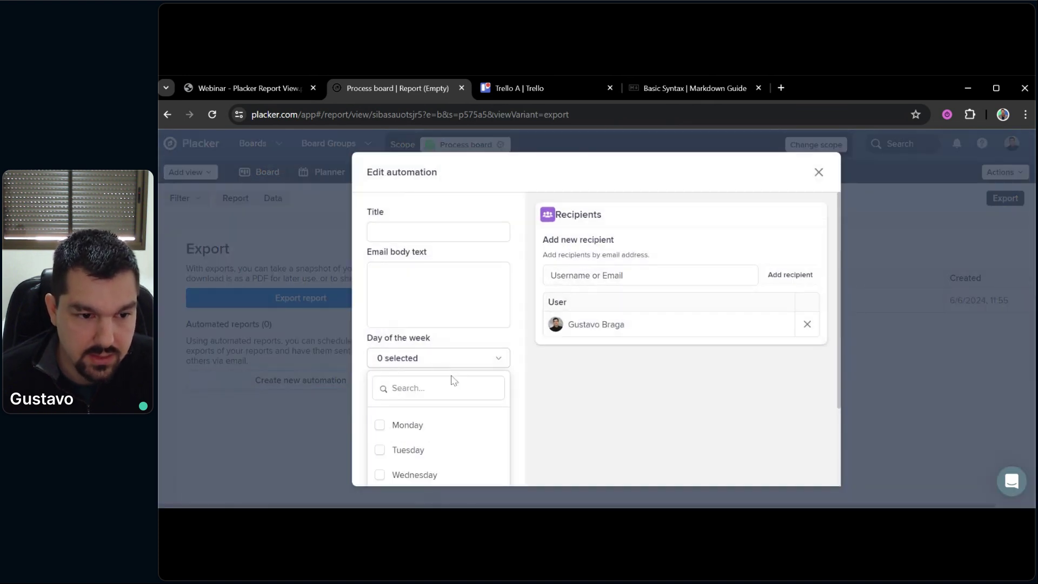
click(380, 363)
click(631, 314)
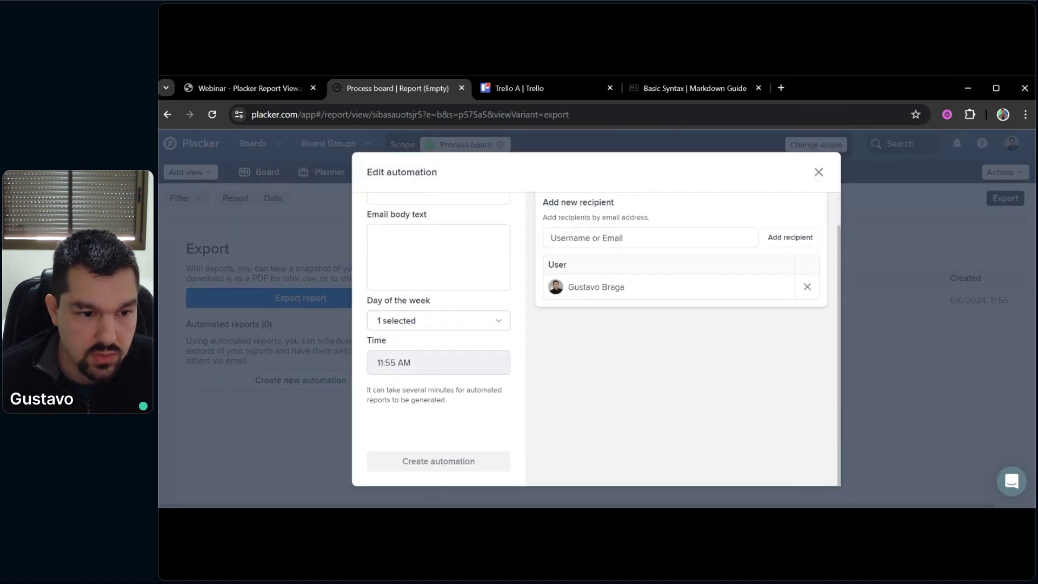
Set the automation's time to 09:00 AM and close its settings without creating it
click(385, 363)
key(shift+Left)
key(shift+Left)
text(9)
key(Right)
key(shift+Right)
text(00)
click(537, 362)
scroll(571, 370, up, 1)
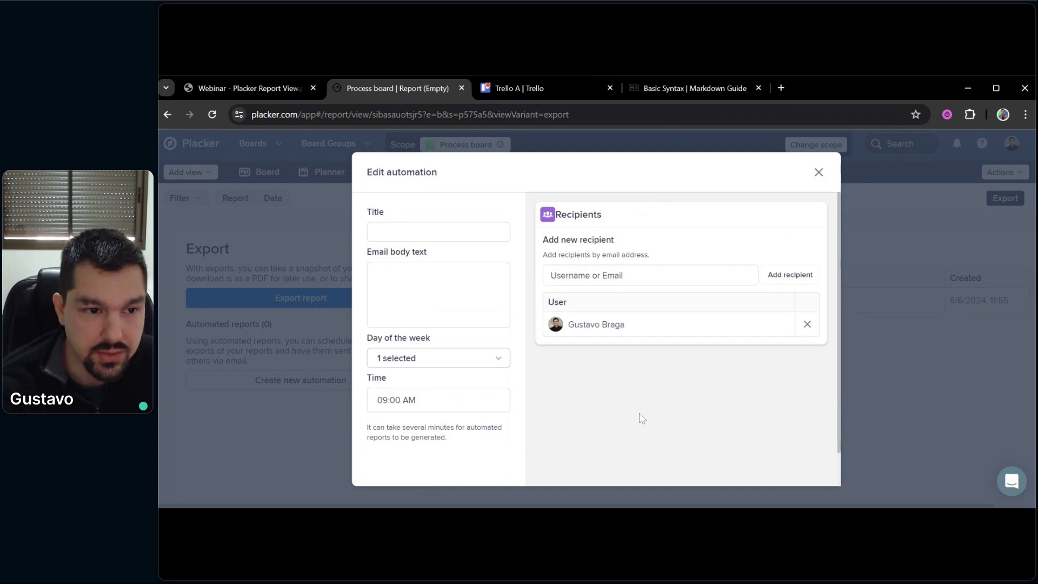
click(818, 172)
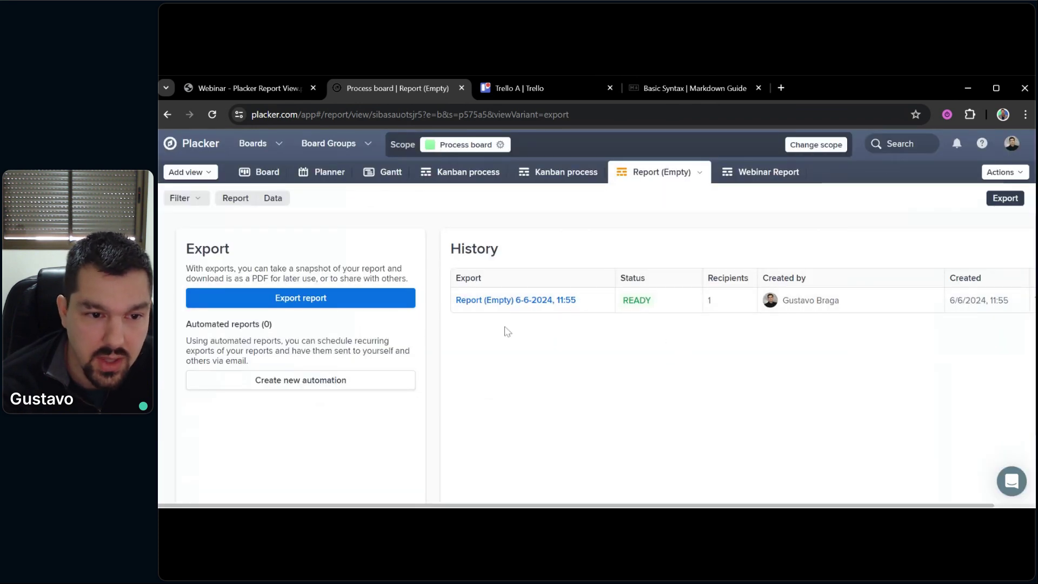
Open the exported report PDF from the export history and examine its sections and widgets
click(537, 306)
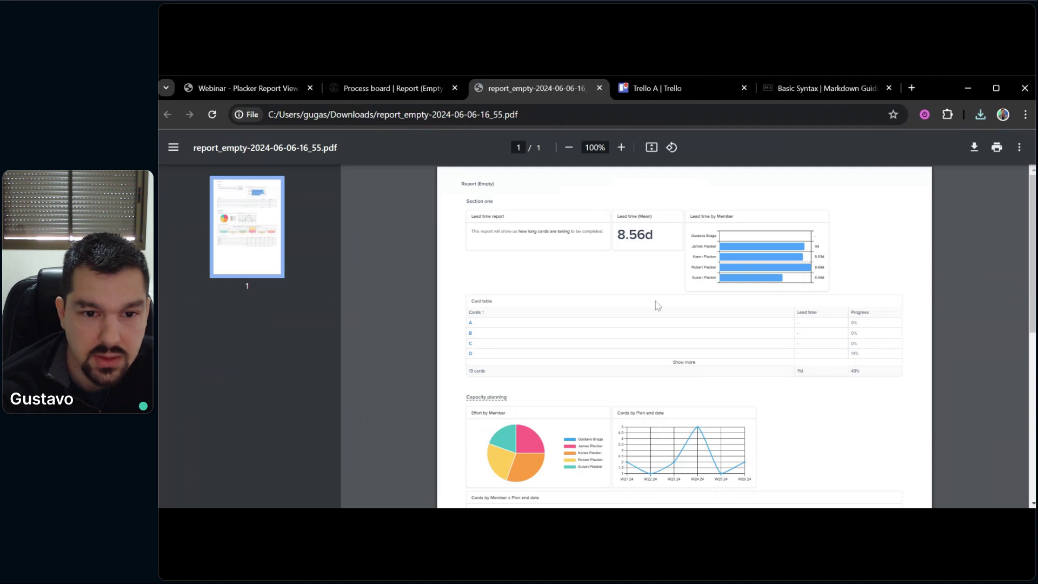
scroll(655, 301, down, 3)
scroll(708, 285, down, 3)
scroll(708, 285, up, 5)
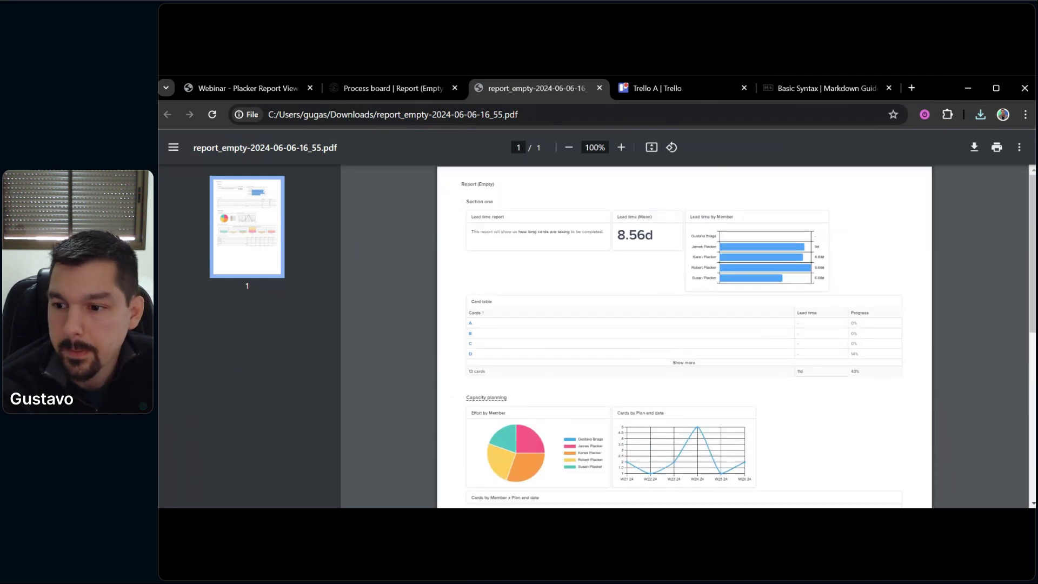
Switch back to the live report in Placker, select its web address and return to the exported PDF
click(384, 89)
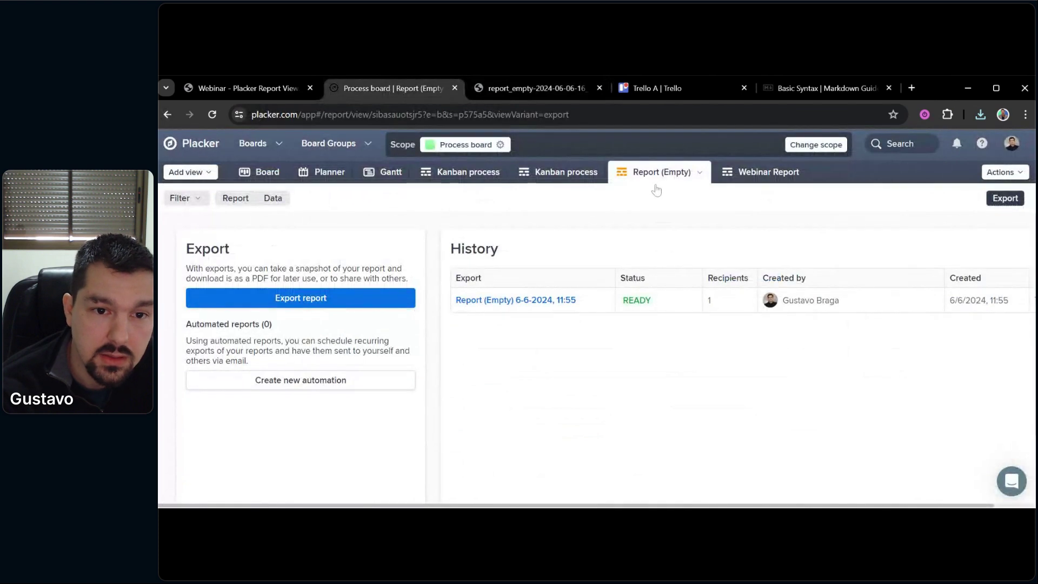
click(247, 205)
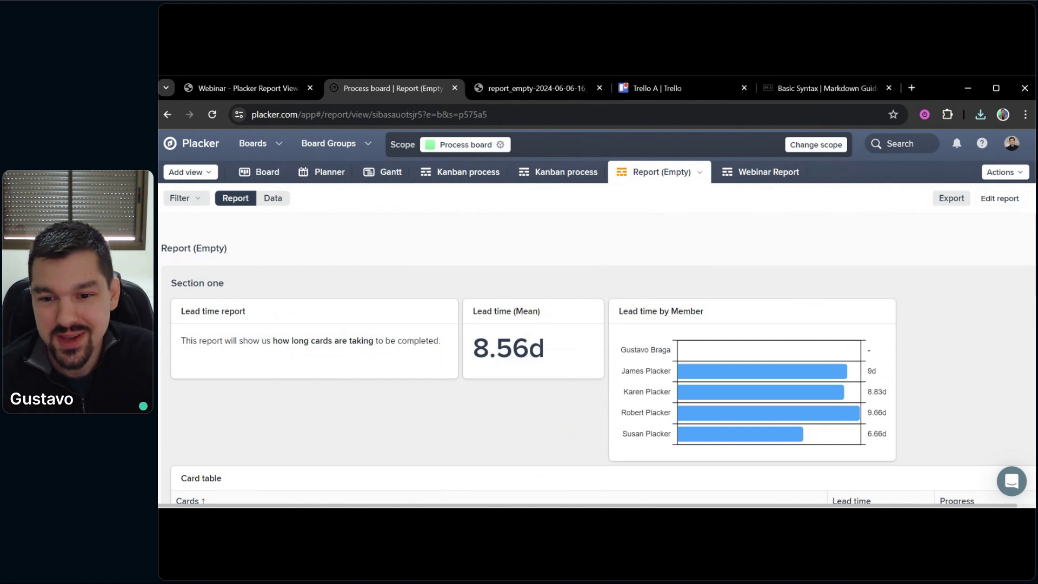
click(370, 114)
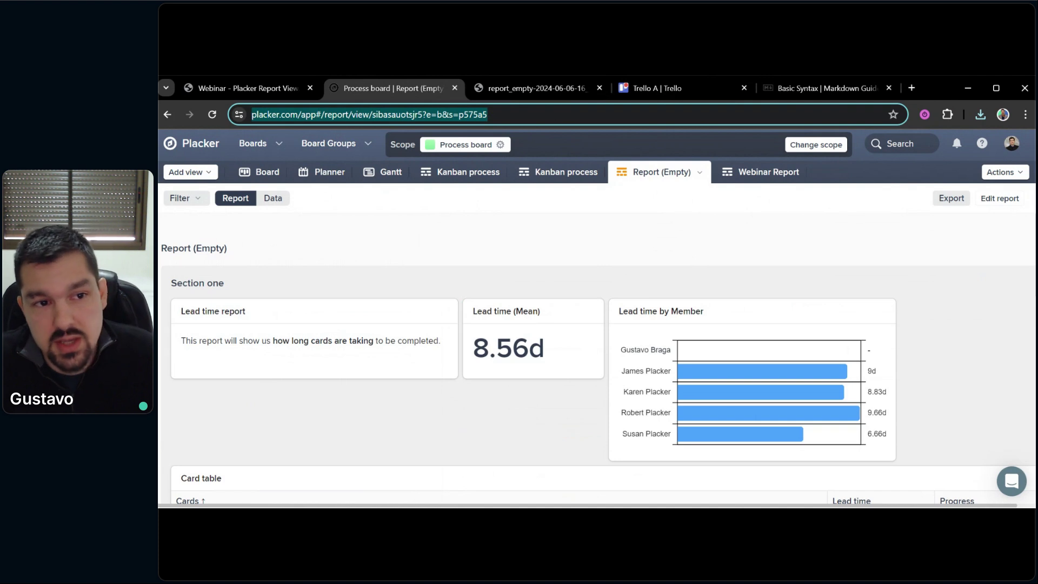
click(556, 90)
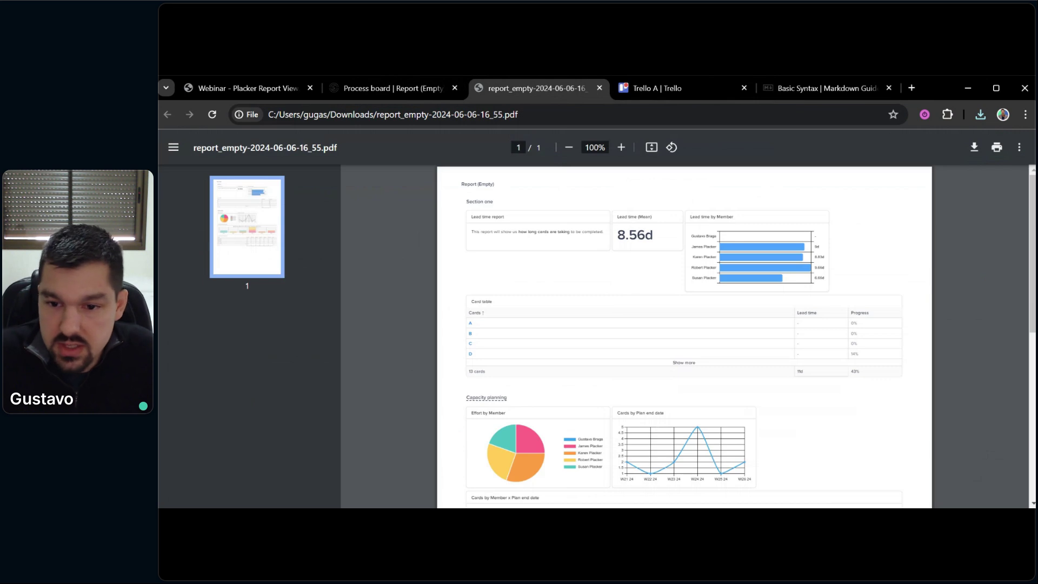
Switch from the exported PDF back to the live Report (Empty) view and look over its first section
key(ctrl+shift+Tab)
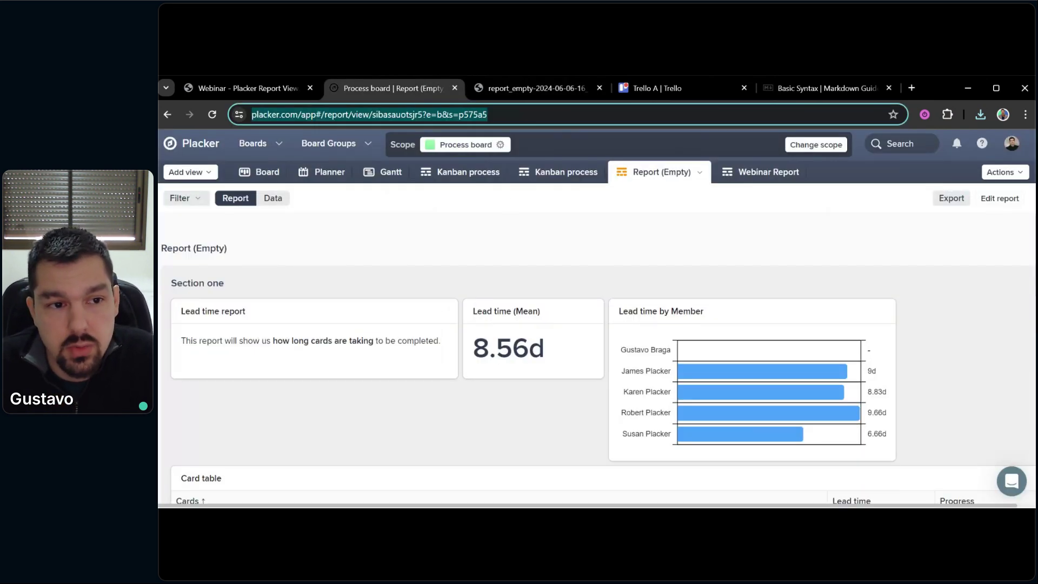
click(553, 234)
scroll(589, 278, down, 2)
scroll(551, 271, up, 2)
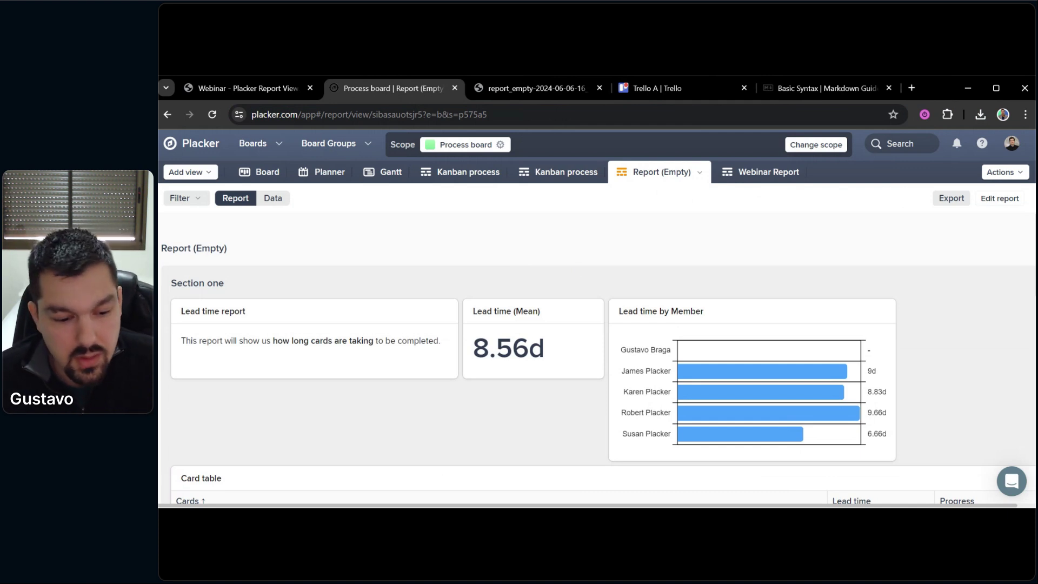
click(552, 262)
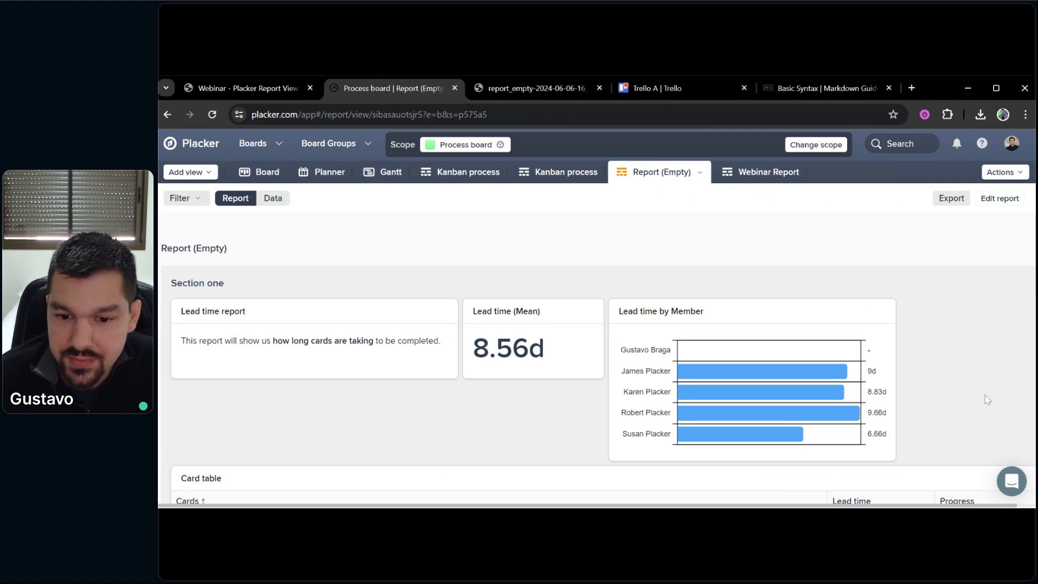
Open the support messenger, view the past messages, start a new conversation with Placker and close it without sending anything
click(1010, 484)
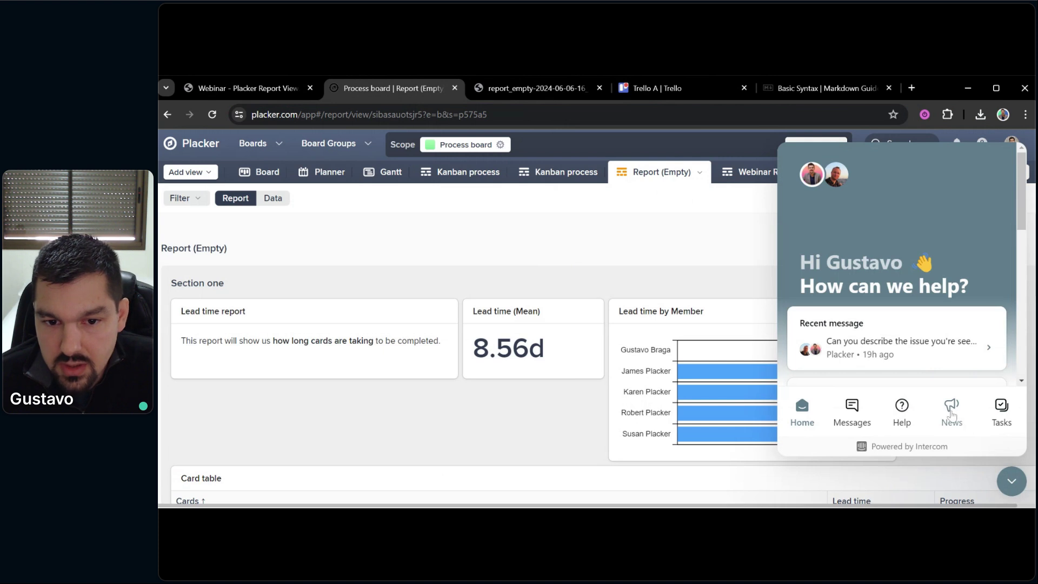
click(852, 410)
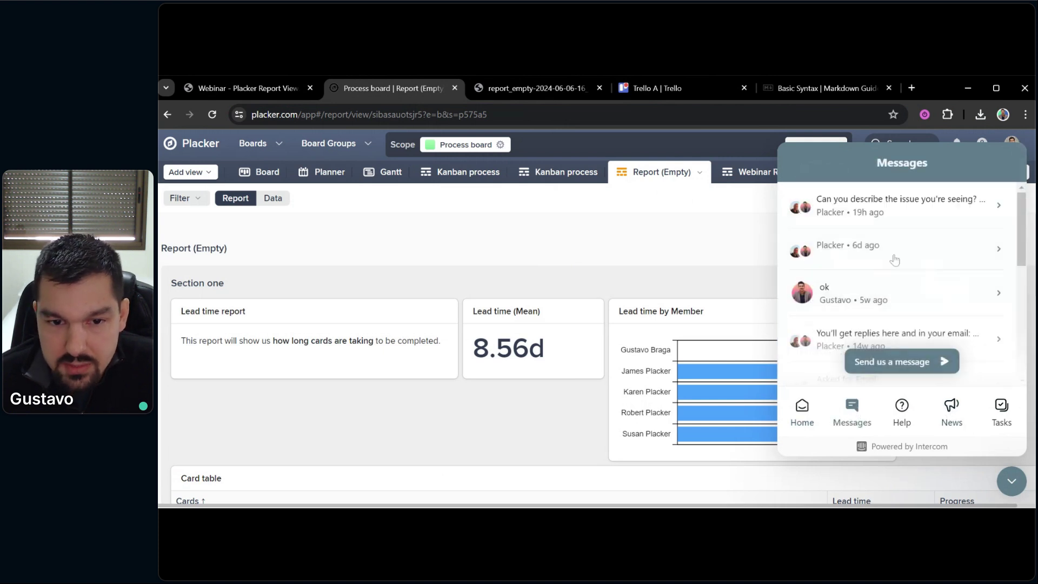
click(882, 362)
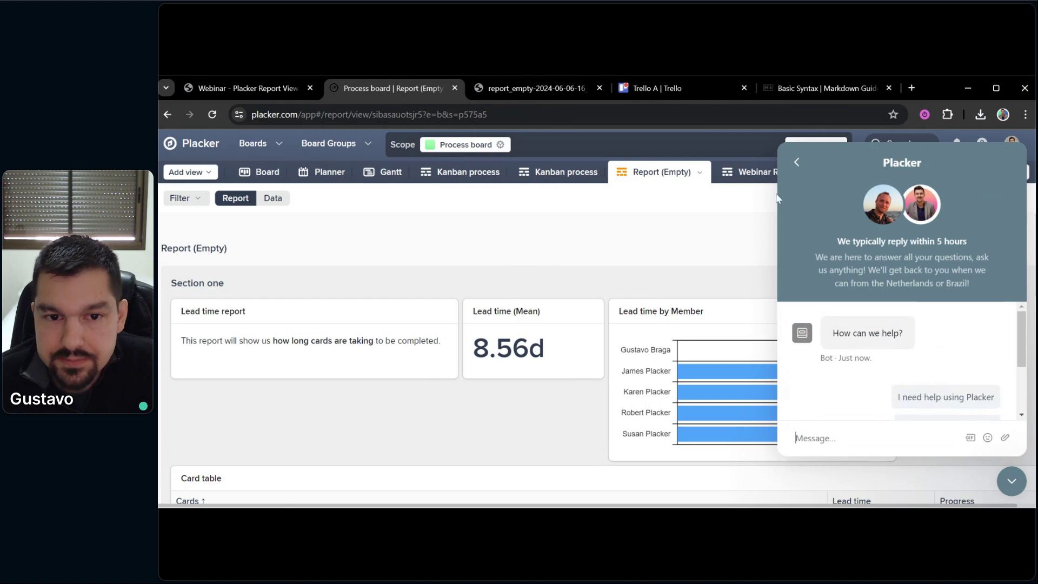
click(1010, 481)
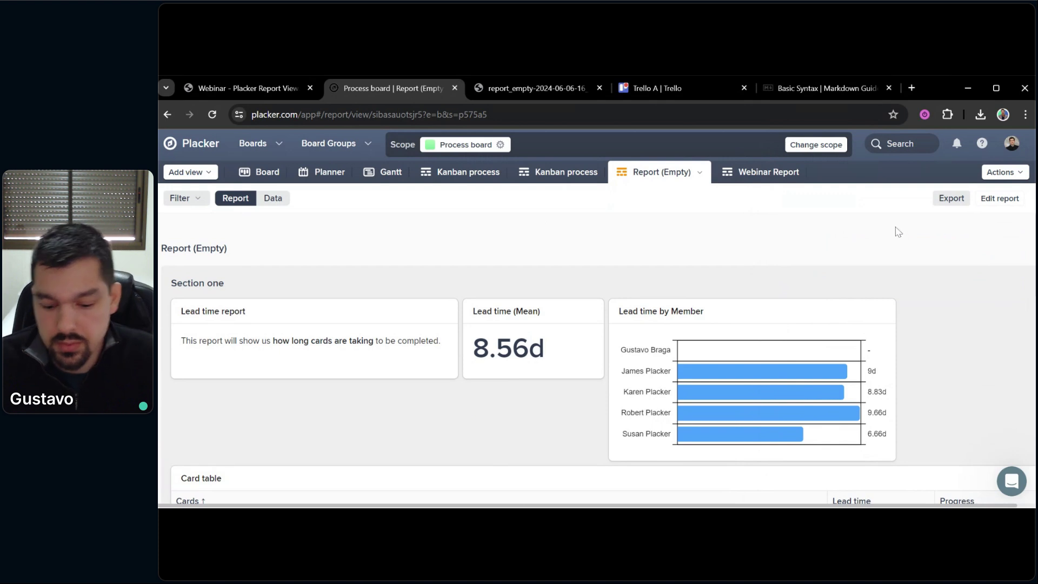
Open the Placker help center at help.placker.com in a new browser tab and go to its Report view collection
key(ctrl+t)
text(hew)
key(BackSpace)
text(l)
key(Return)
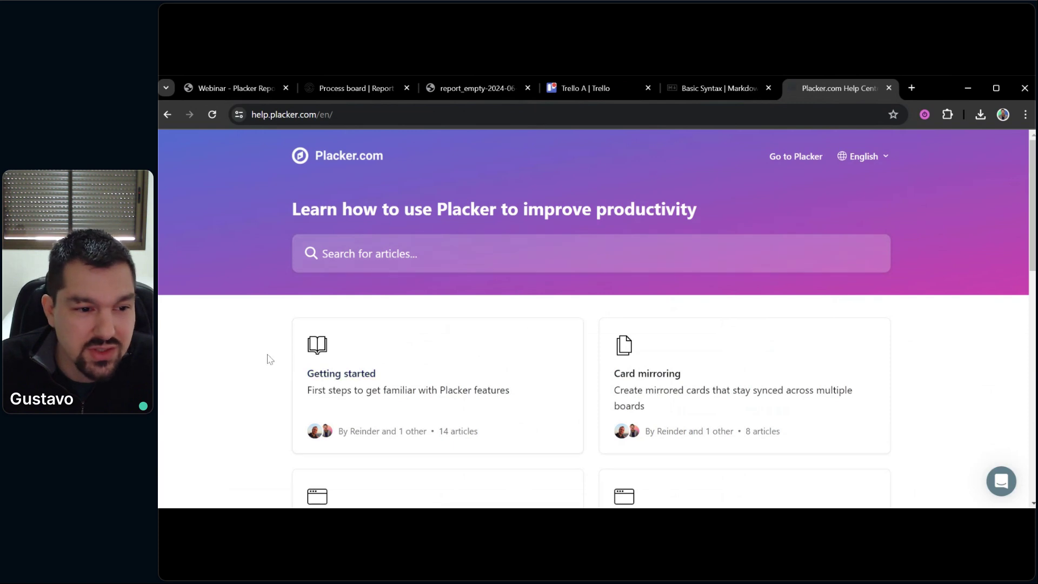
scroll(268, 360, down, 5)
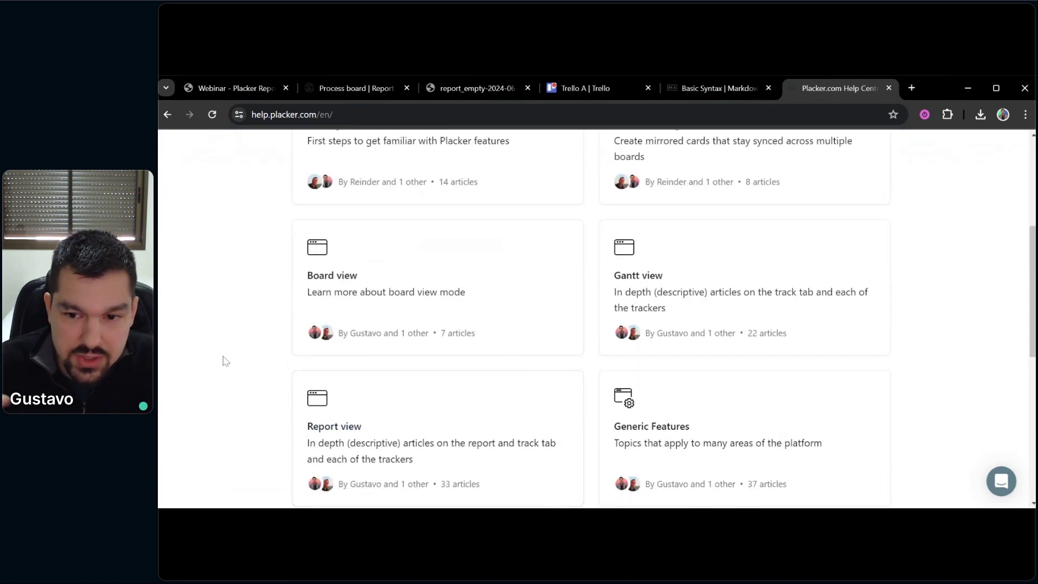
scroll(238, 381, down, 1)
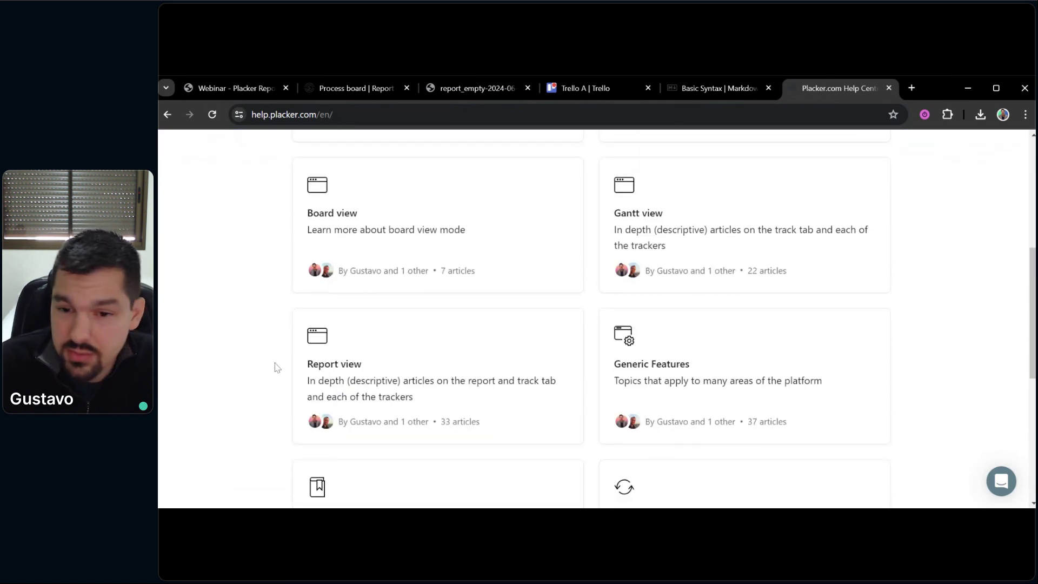
click(326, 367)
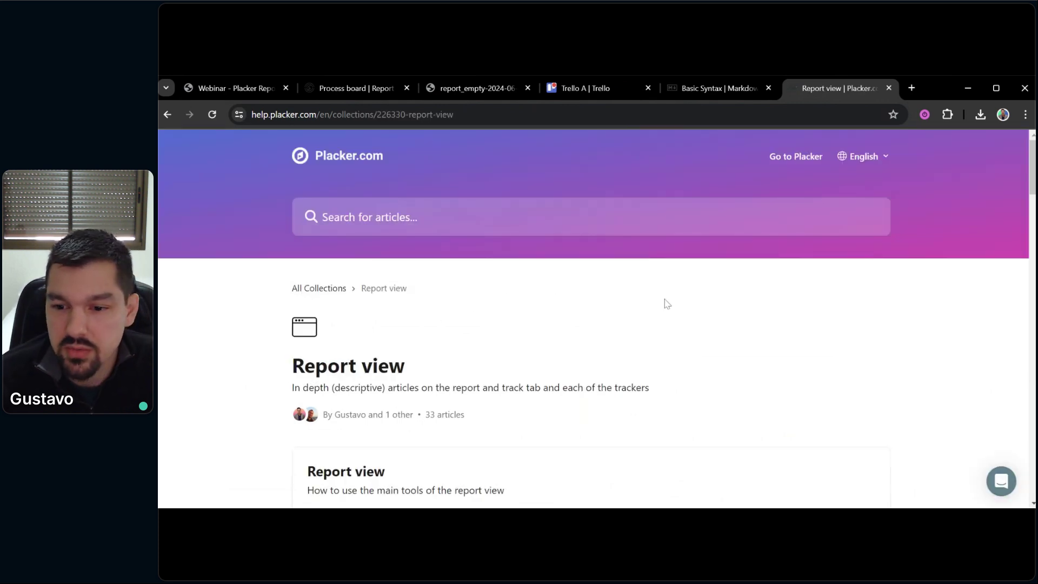
Open the Bar Chart Widget in Placker for Reporting article from the Report widgets section and skim its explanation and example
scroll(660, 330, down, 5)
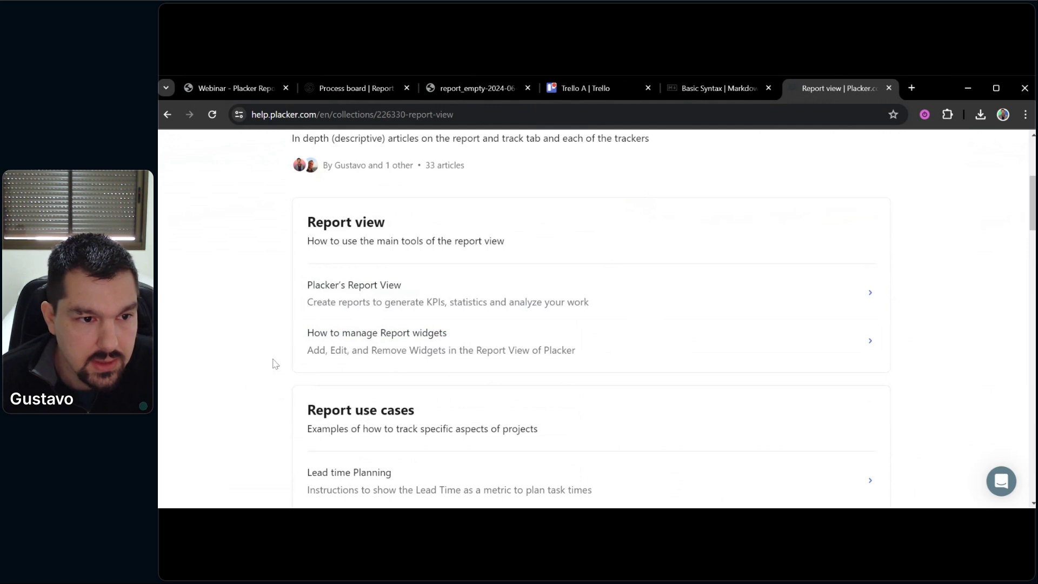
scroll(287, 281, down, 4)
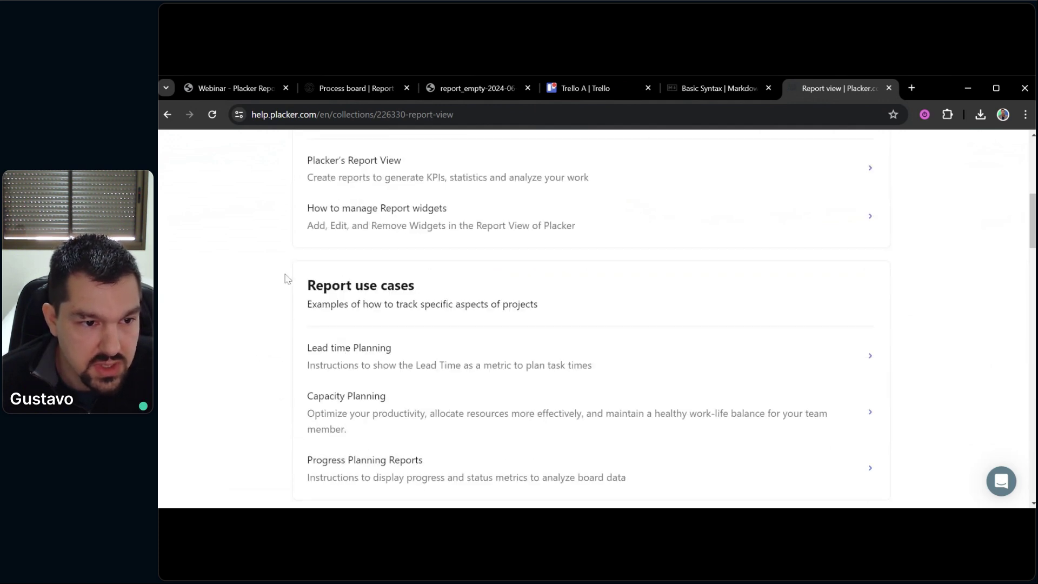
scroll(287, 280, down, 8)
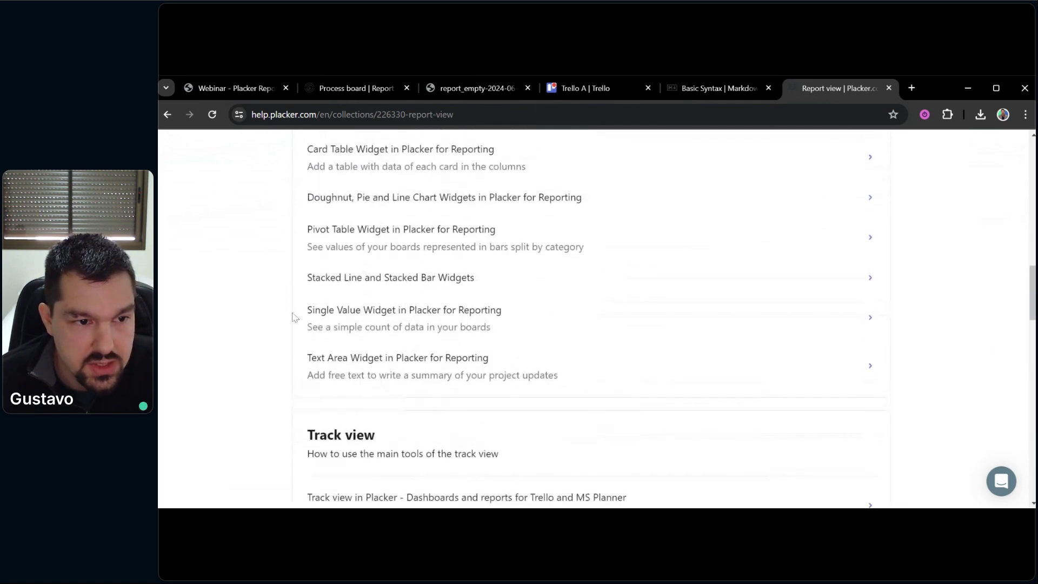
scroll(291, 308, up, 2)
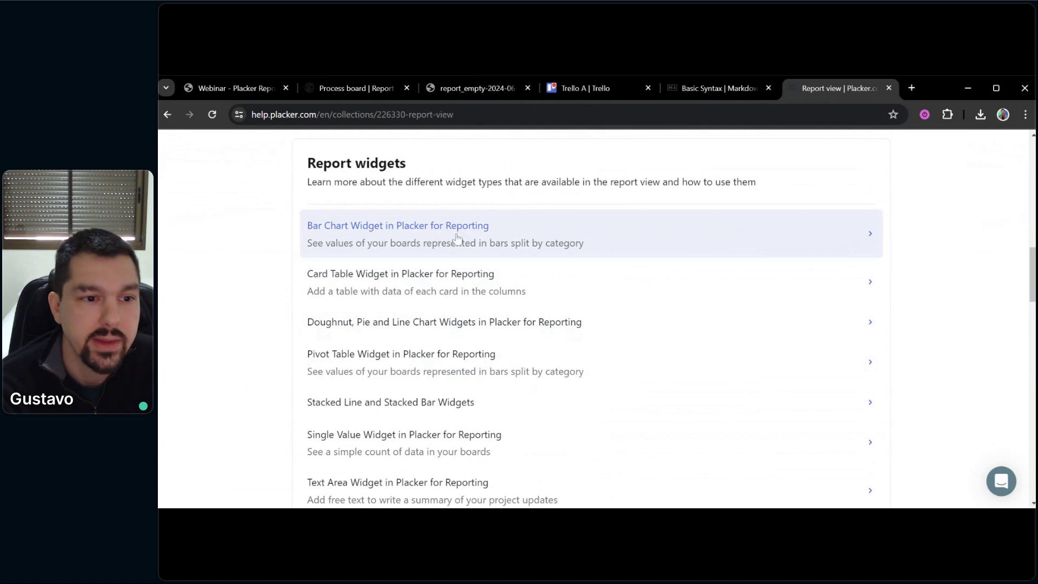
click(436, 233)
scroll(649, 284, down, 3)
scroll(649, 284, down, 5)
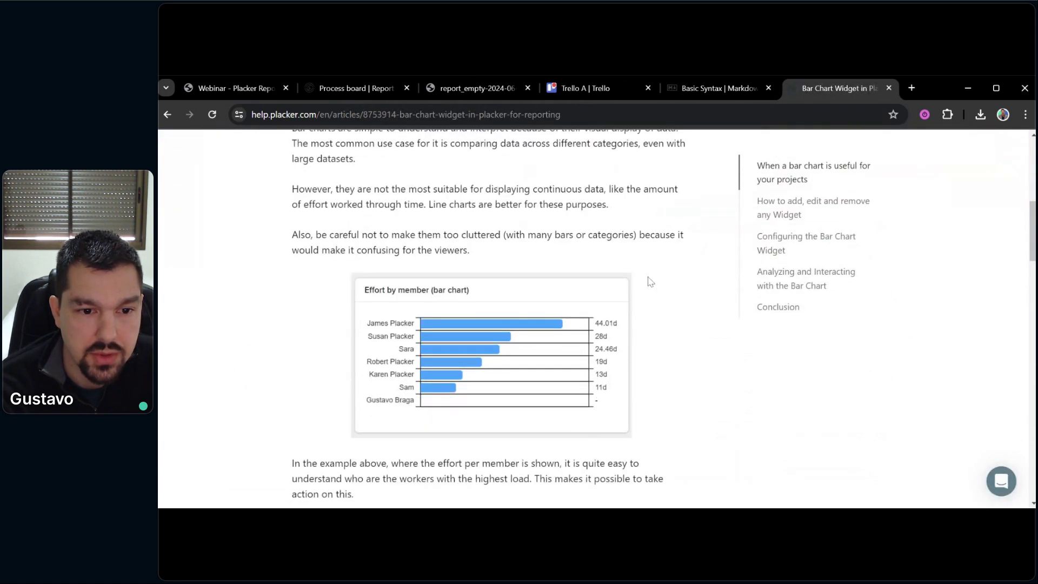
scroll(684, 272, down, 2)
scroll(686, 269, up, 5)
scroll(700, 286, up, 4)
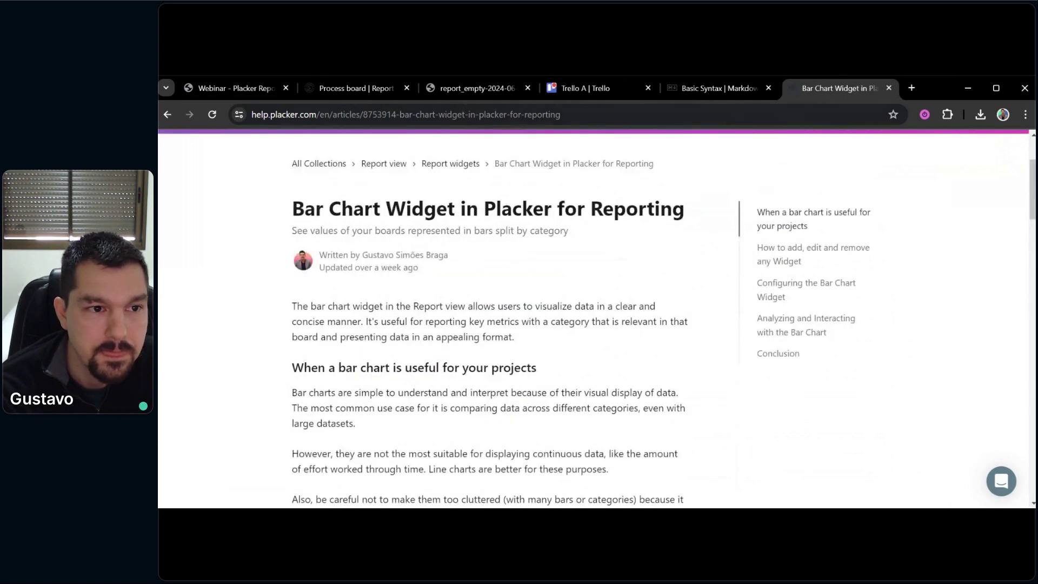
Return from the help article to the Process board's Report (Empty) view in Placker
click(357, 88)
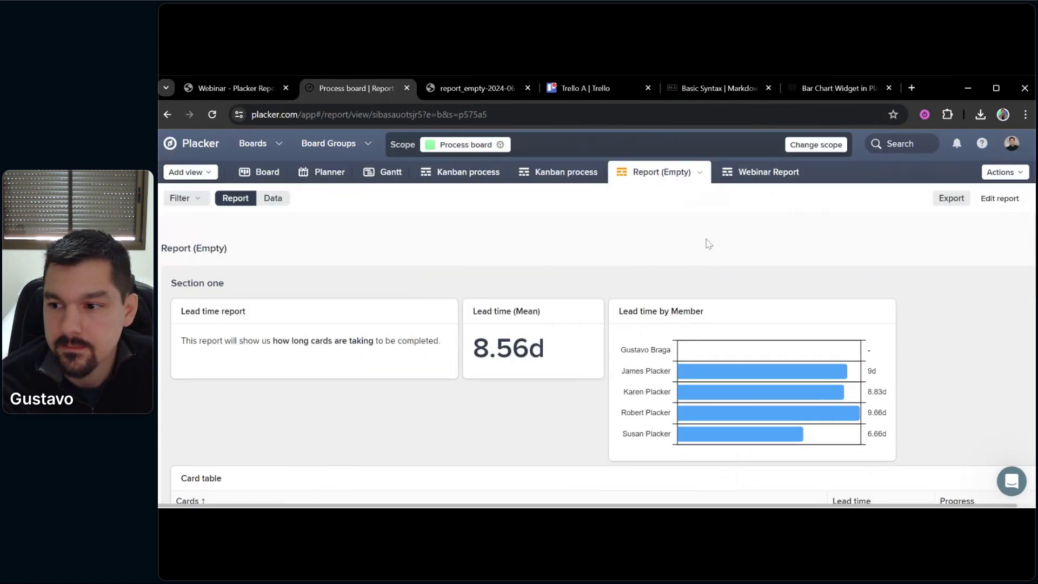
click(644, 519)
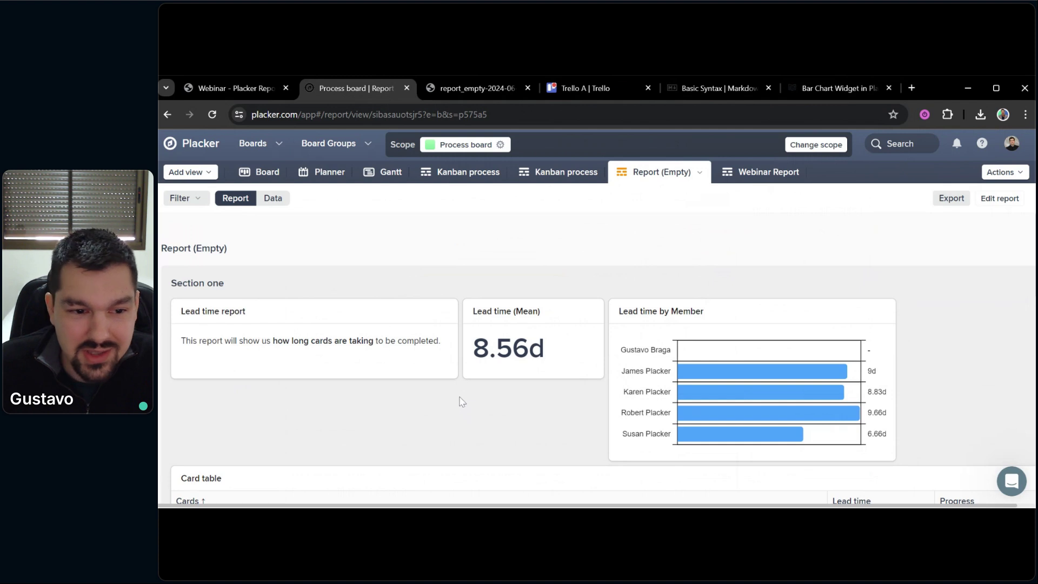
scroll(465, 390, down, 1)
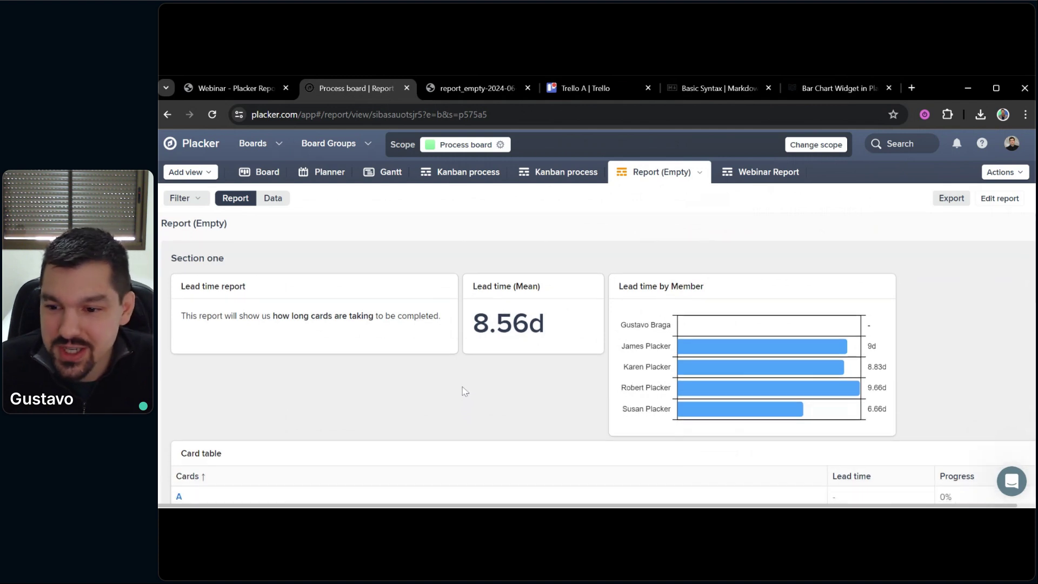
scroll(464, 390, up, 1)
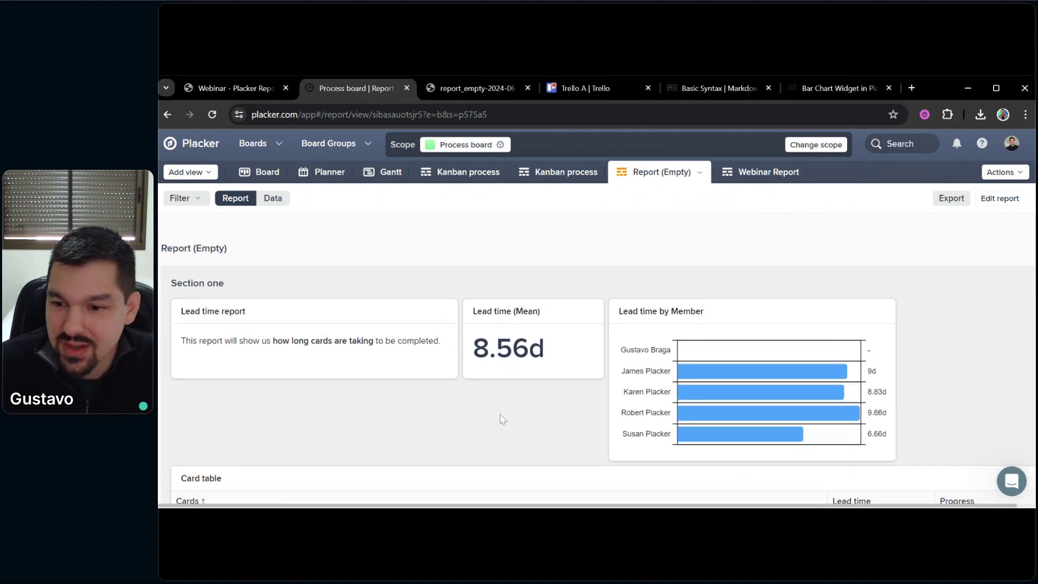